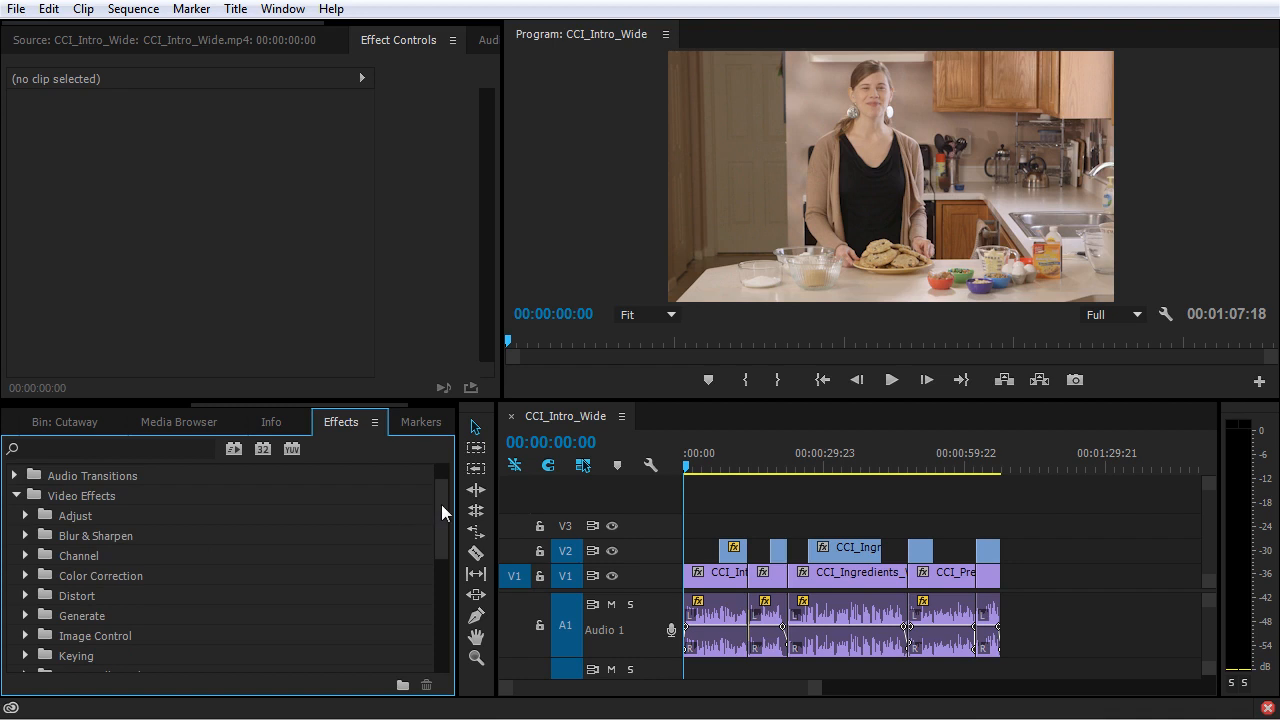
Browse the Adjust, Blur & Sharpen, Channel and Color Correction folders to see which video effects they offer.
drag(444, 505, 445, 510)
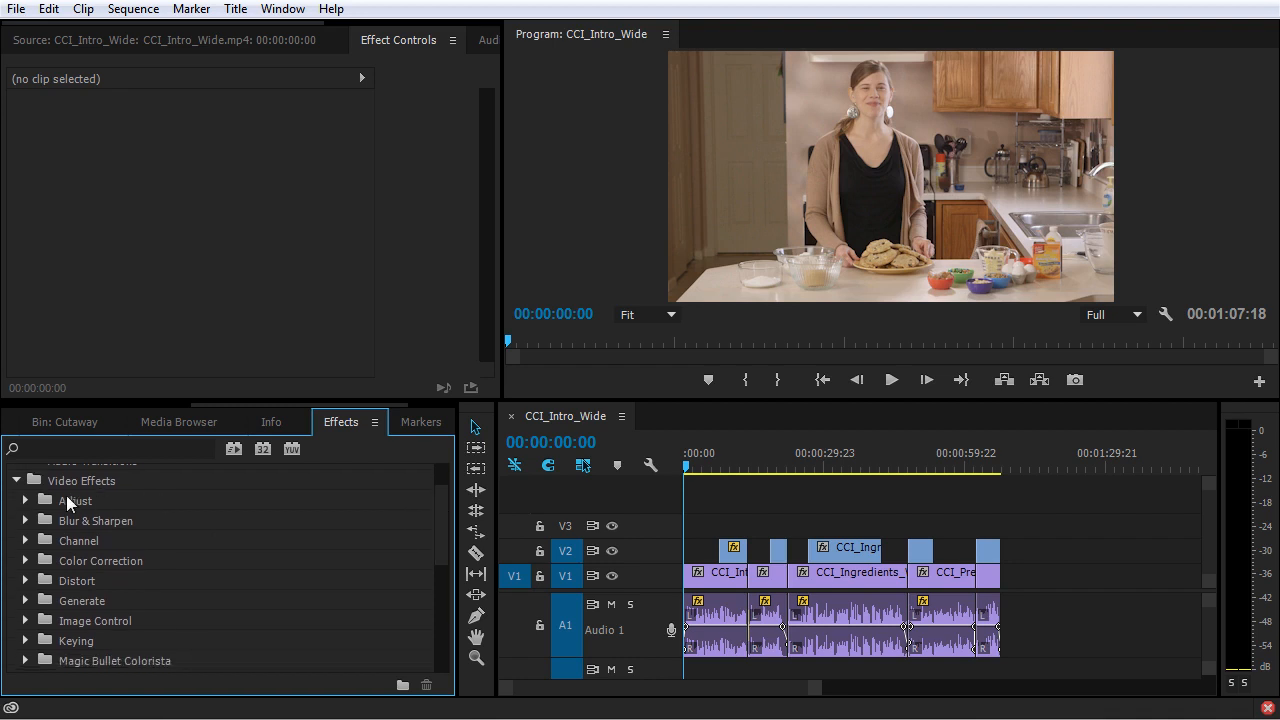
click(27, 501)
scroll(37, 531, down, 4)
click(24, 621)
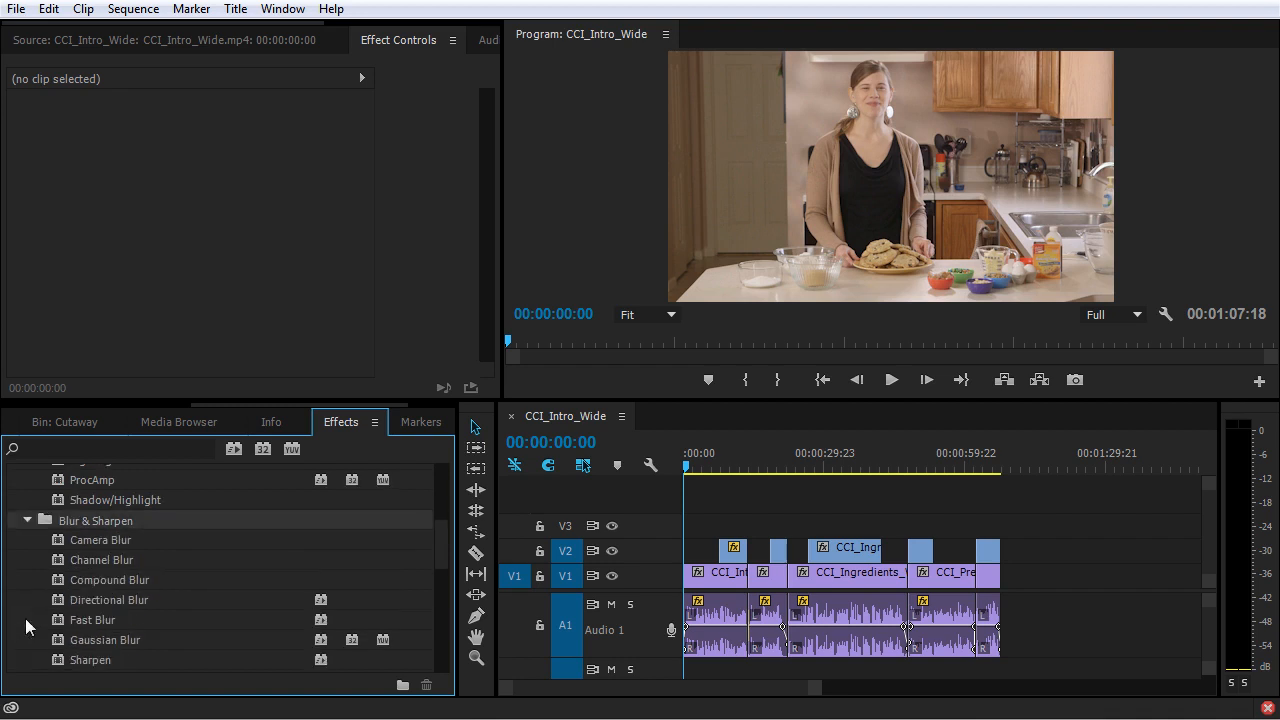
scroll(26, 615, down, 5)
click(26, 598)
scroll(30, 605, down, 7)
click(26, 619)
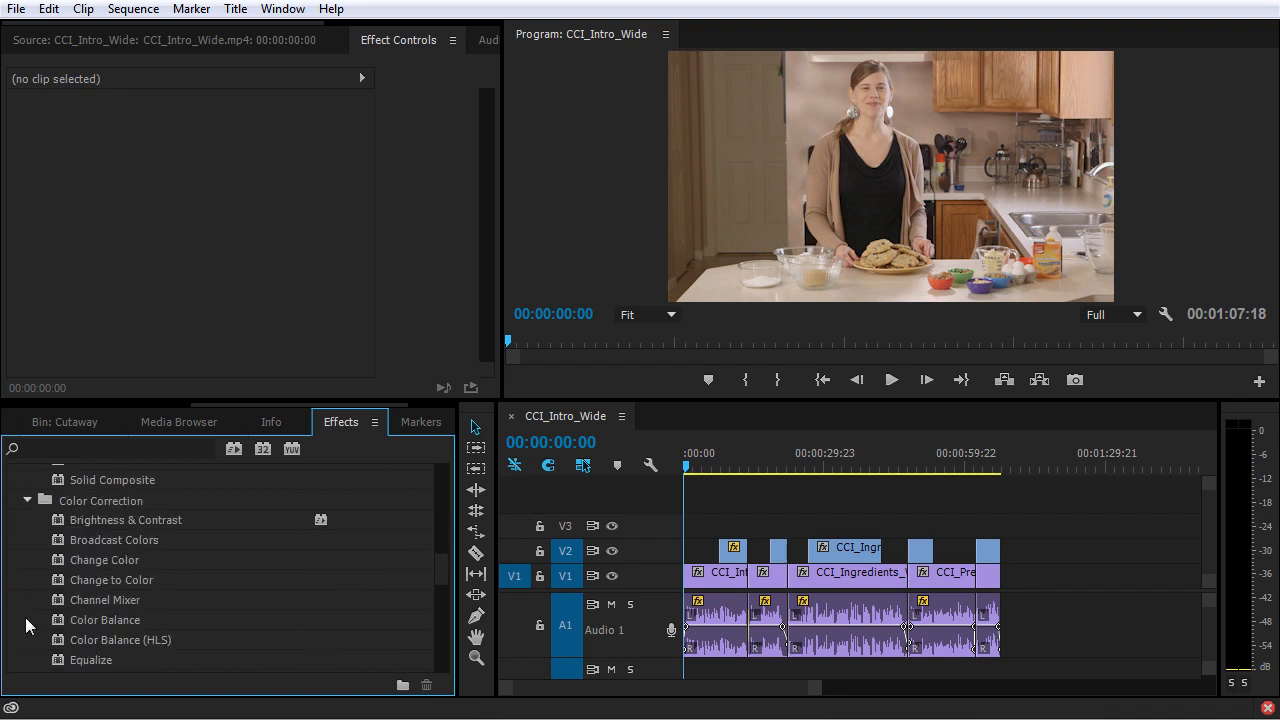
scroll(29, 620, down, 6)
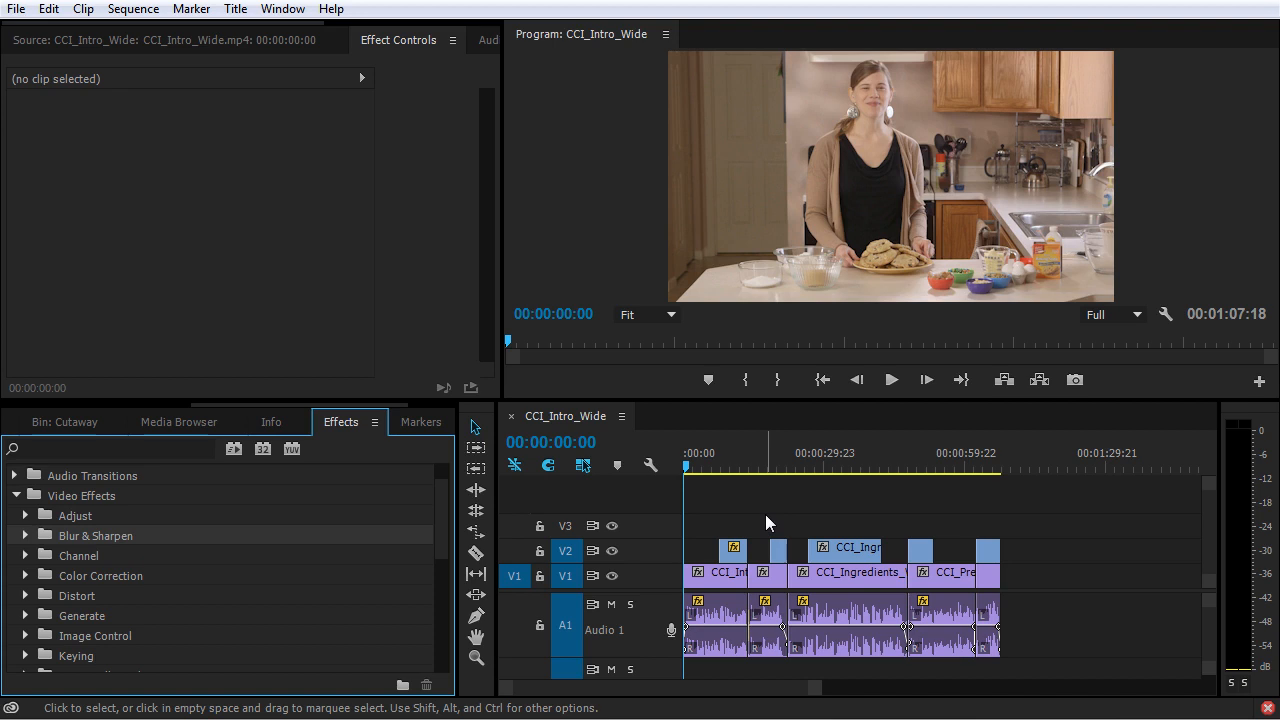
Move the playhead to 00:01:04:08, apply Fast Color Corrector to the final cookie close-up clip on V2, and enlarge its effect settings area.
click(984, 458)
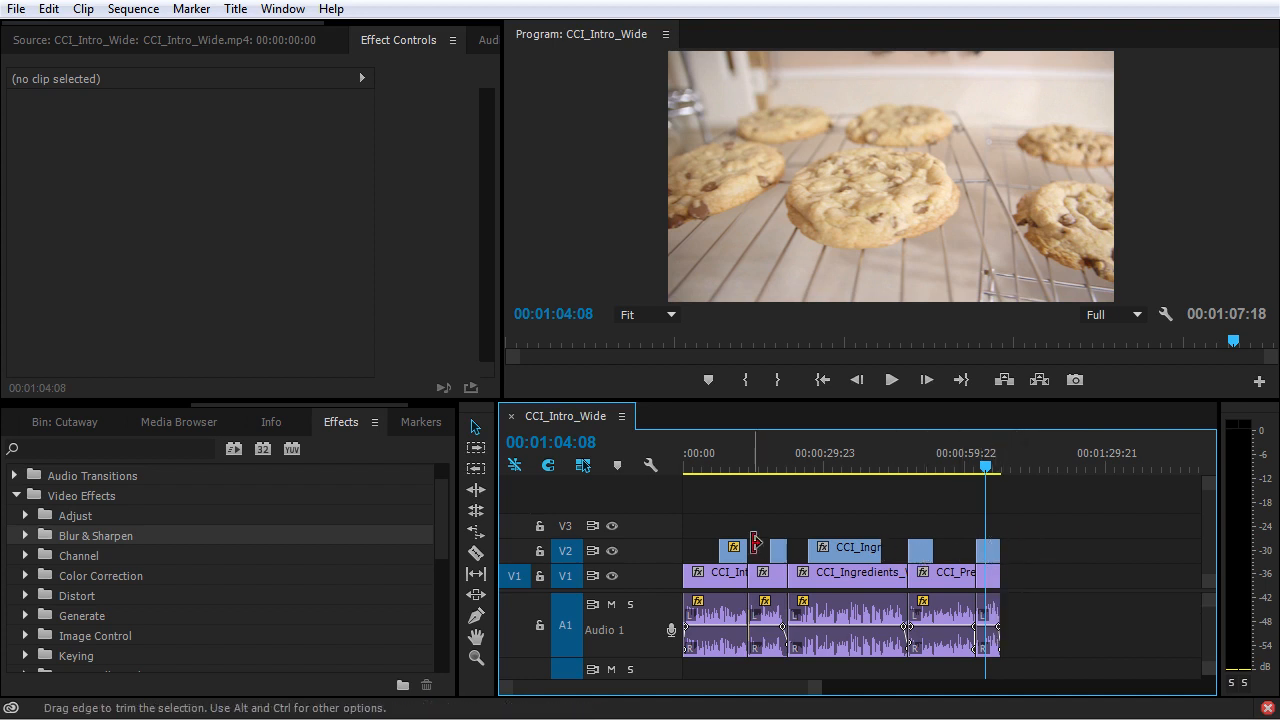
key(shift+7)
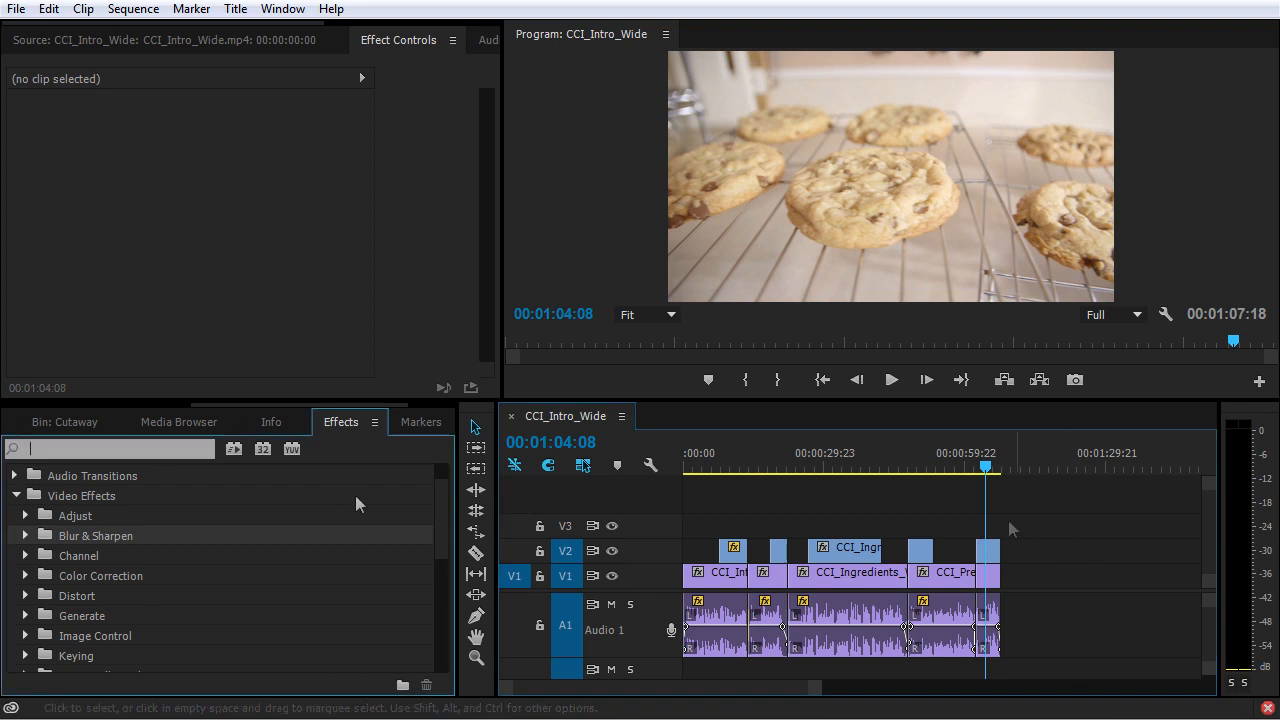
text(fast)
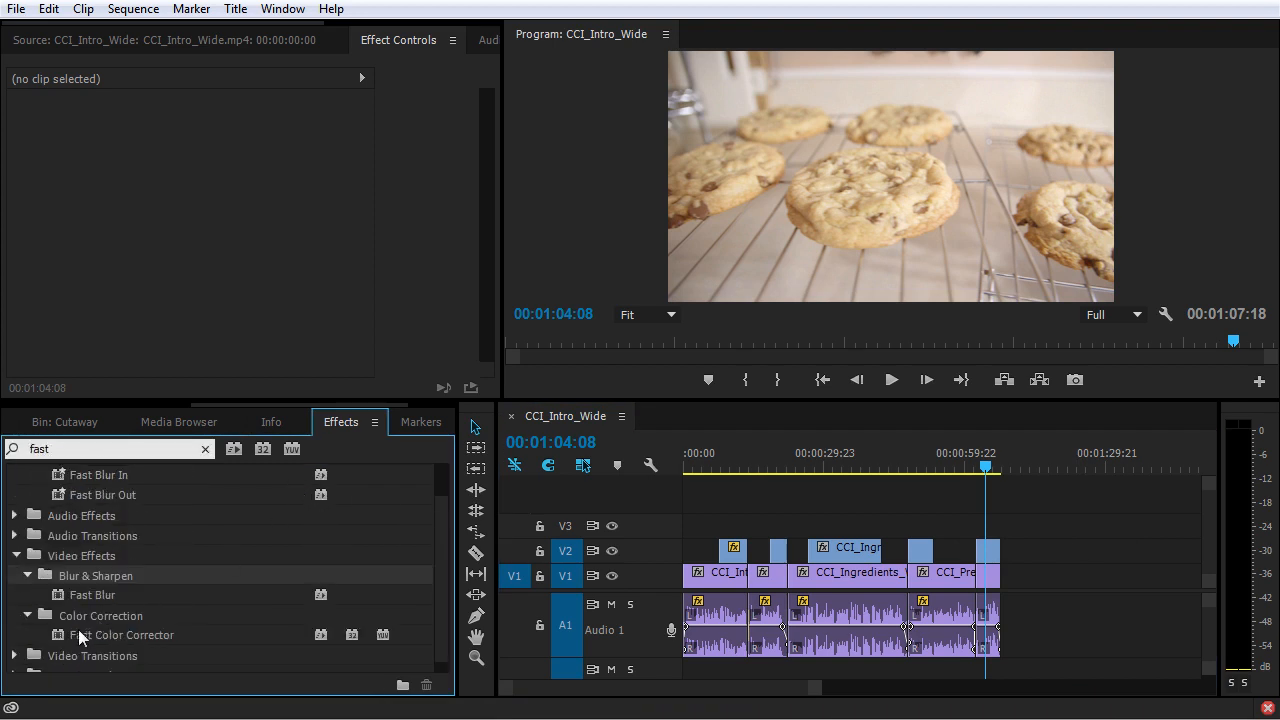
drag(78, 632, 990, 550)
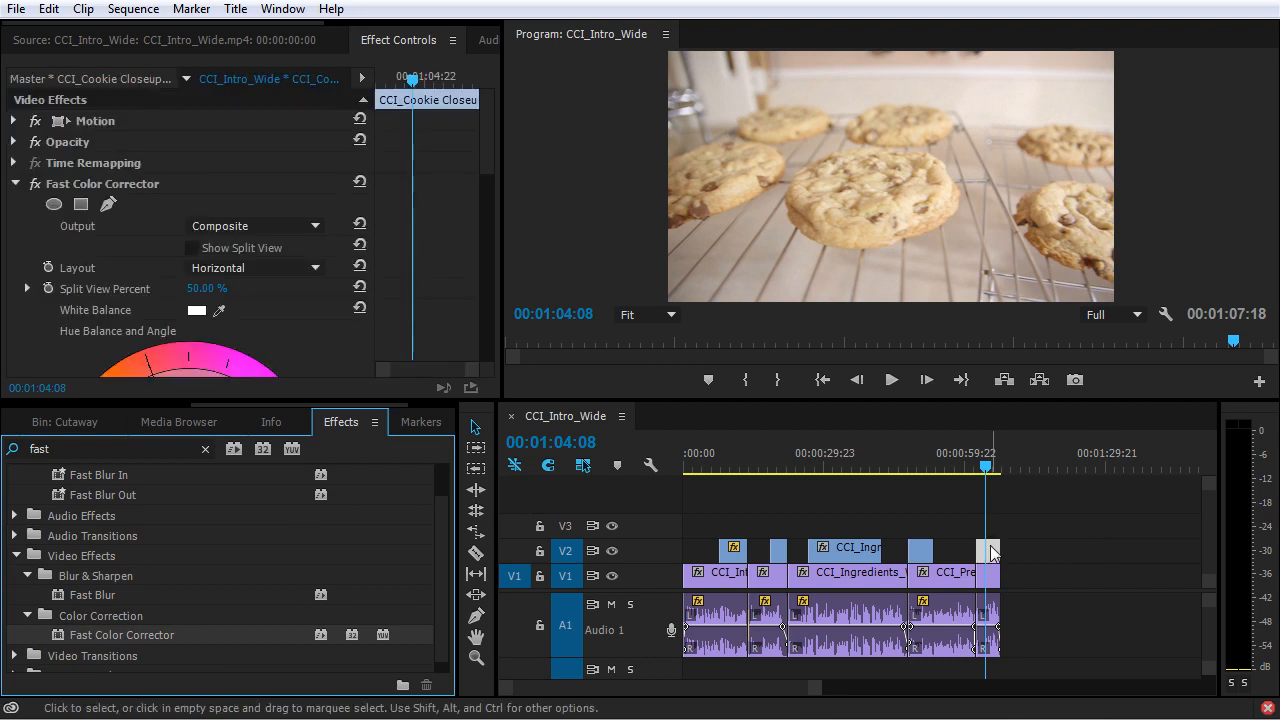
drag(501, 401, 704, 536)
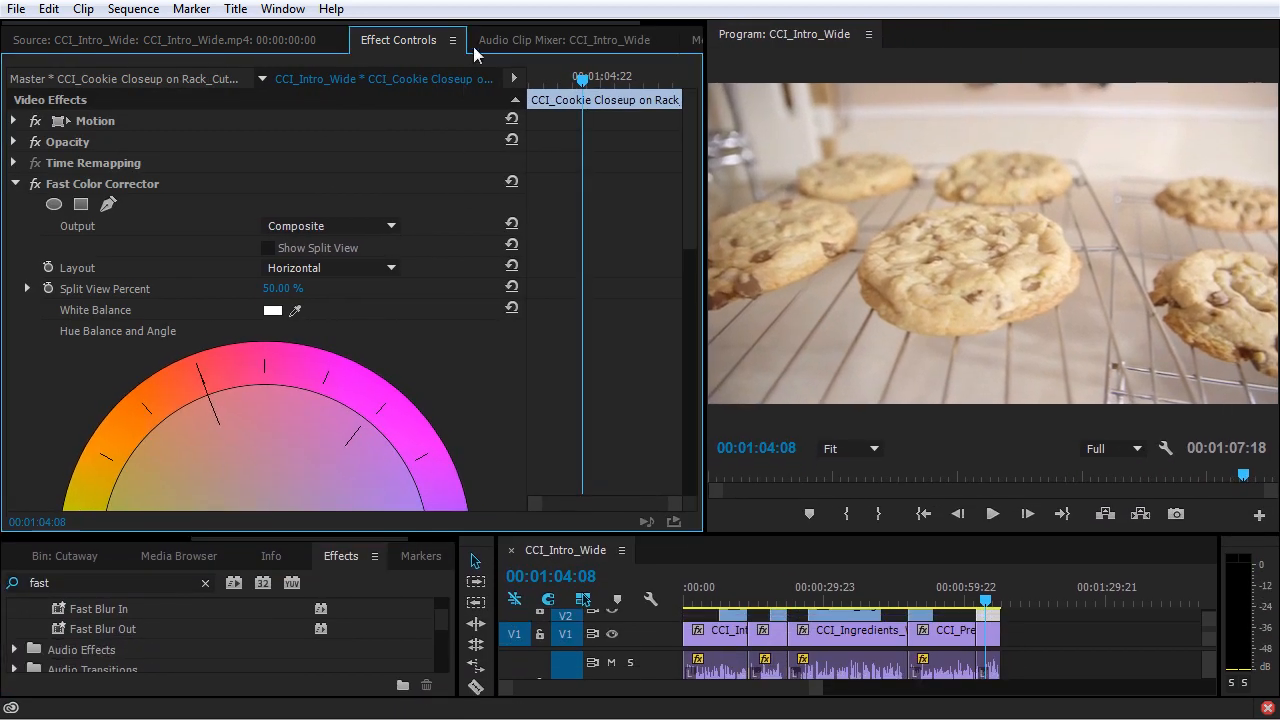
Try shifting the hue balance on the Fast Color Corrector wheel, and return the balance to neutral.
scroll(546, 395, down, 5)
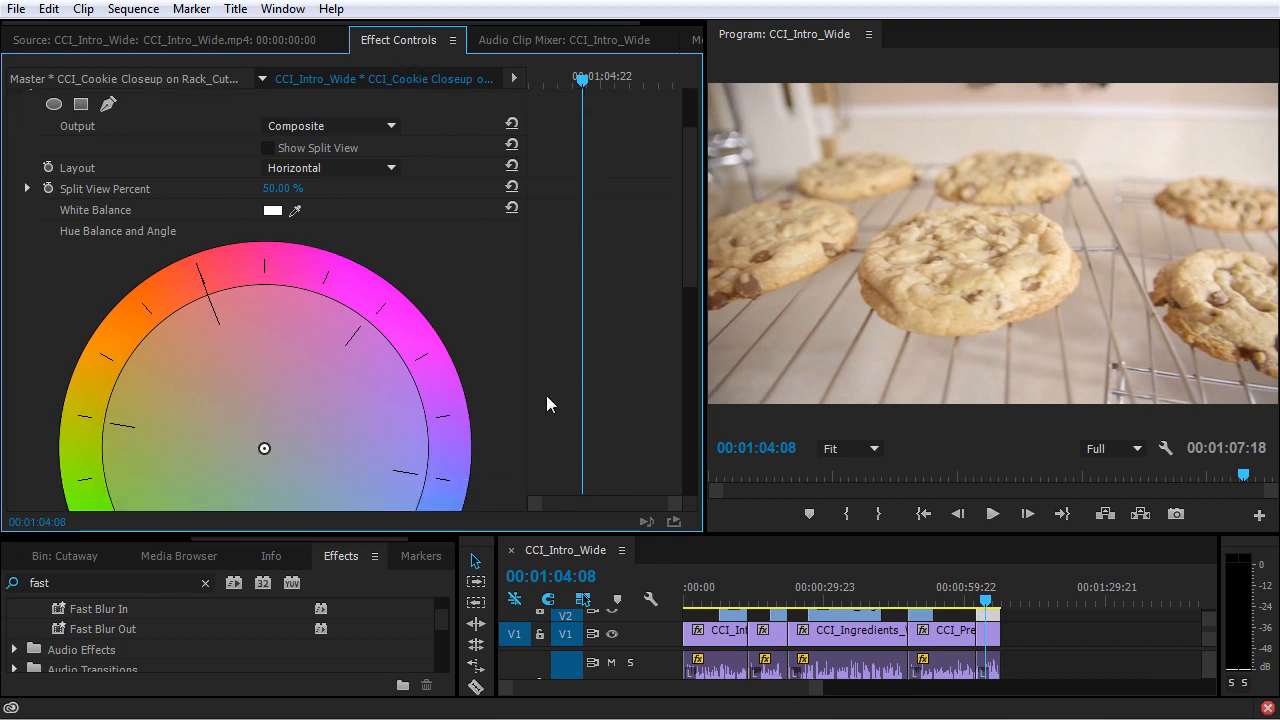
scroll(544, 404, up, 4)
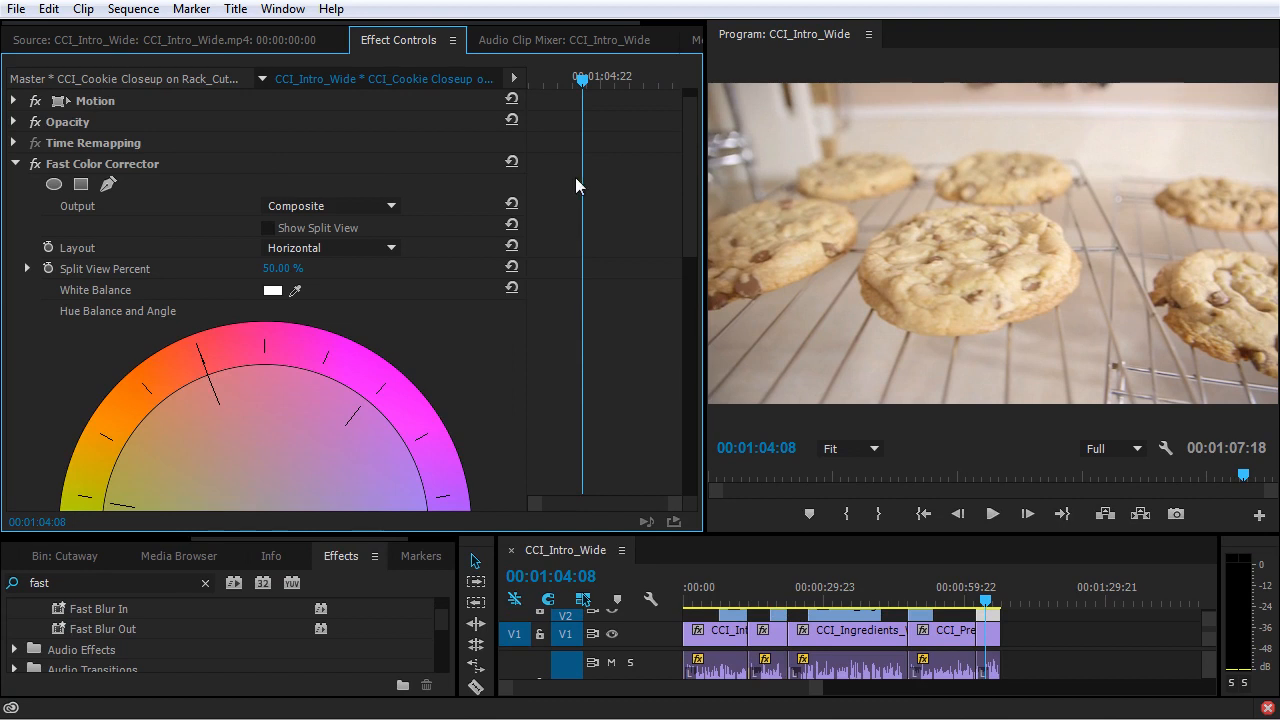
scroll(450, 376, down, 6)
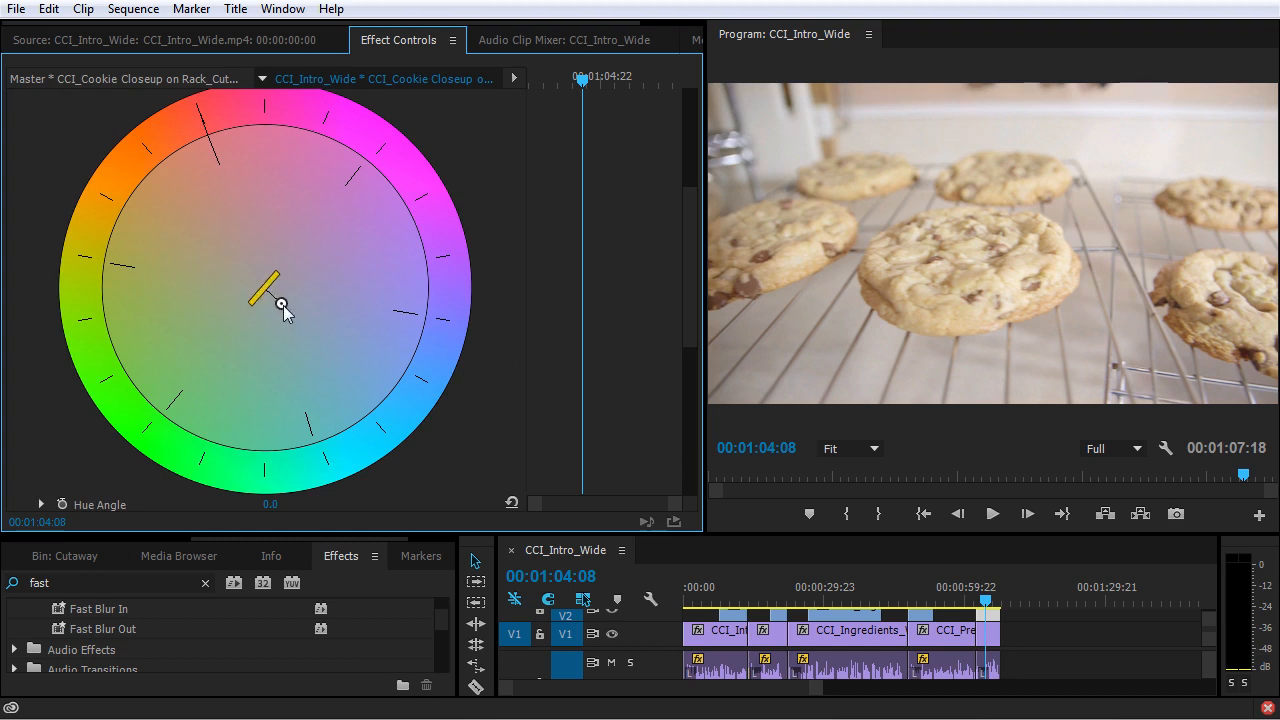
mouse_move(281, 304)
mouse_down()
mouse_move(192, 152)
mouse_move(109, 263)
mouse_move(463, 403)
mouse_move(326, 137)
mouse_move(165, 503)
mouse_move(501, 430)
mouse_move(429, 409)
mouse_move(262, 282)
mouse_move(298, 332)
mouse_move(301, 254)
mouse_move(320, 229)
mouse_move(270, 290)
mouse_move(257, 286)
mouse_move(351, 194)
mouse_move(274, 287)
mouse_up()
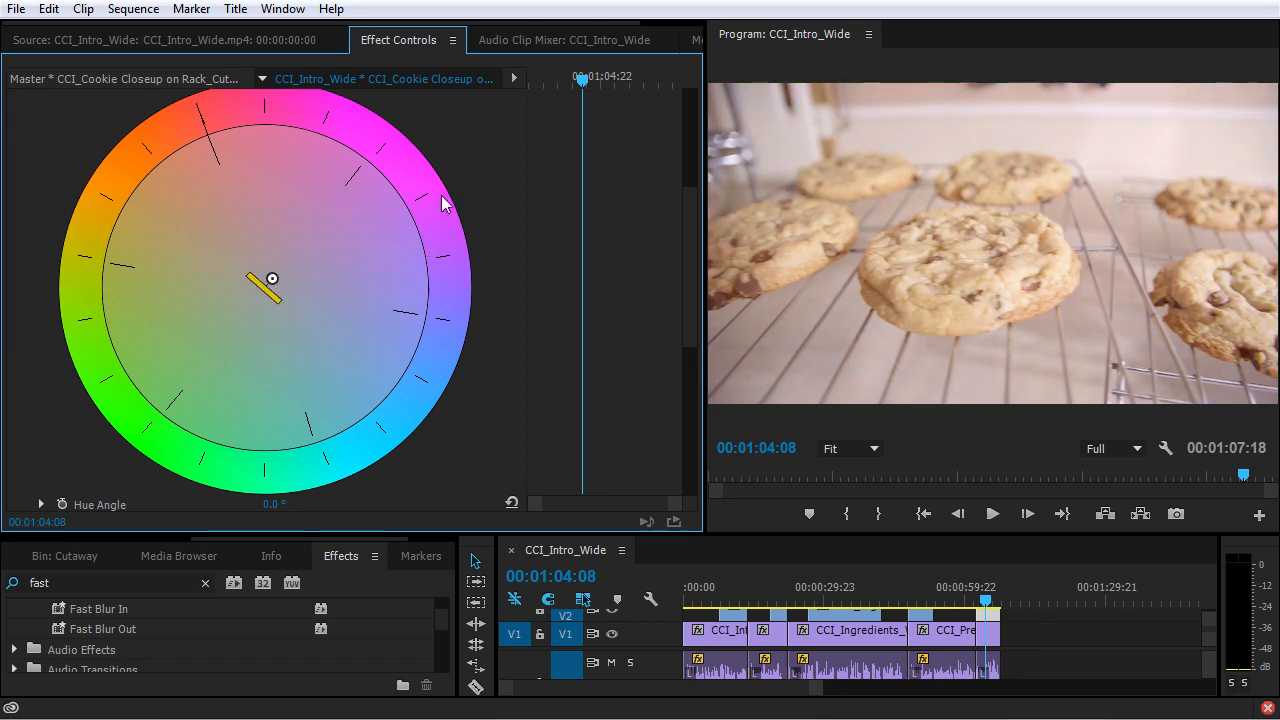
scroll(472, 408, down, 1)
scroll(427, 343, up, 3)
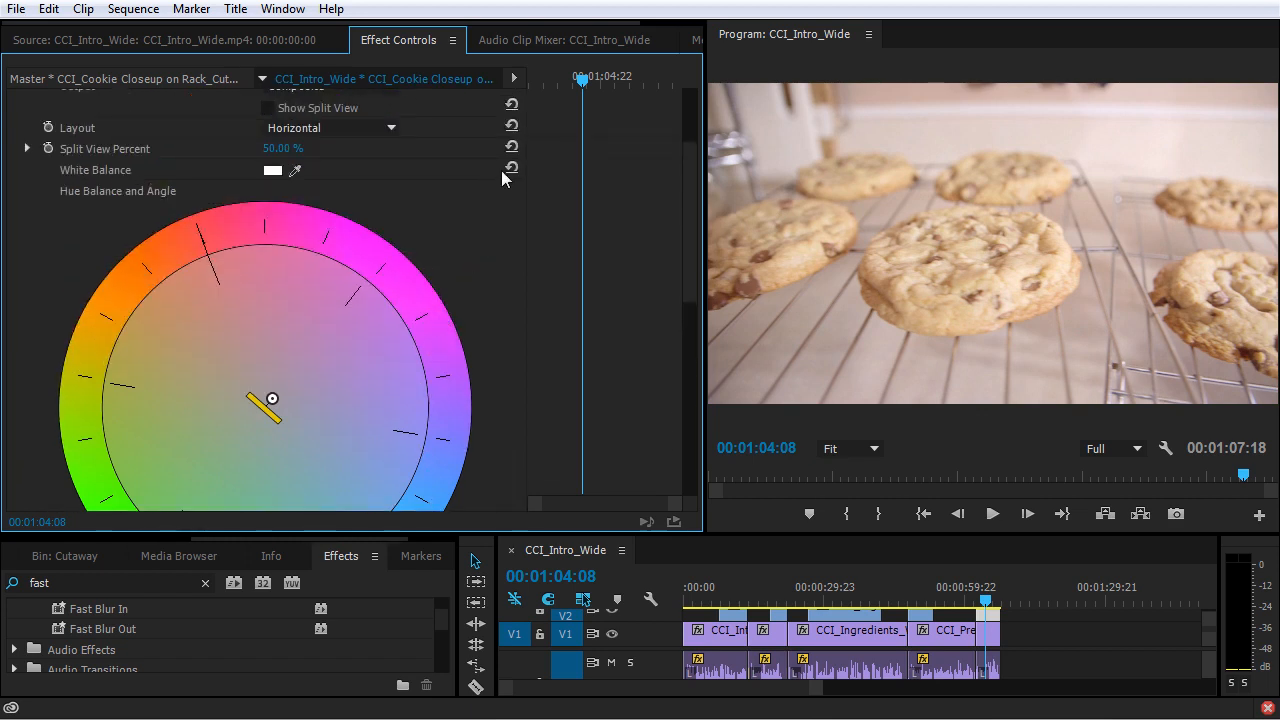
scroll(492, 329, down, 8)
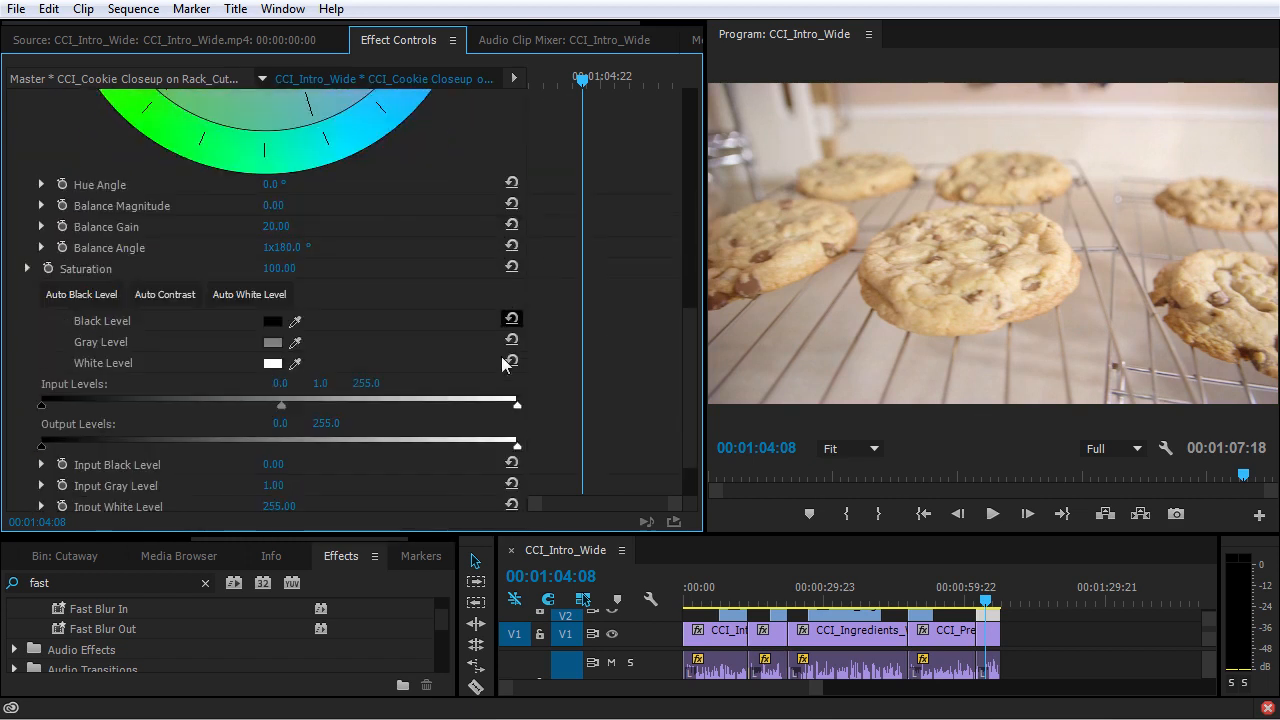
scroll(491, 350, down, 1)
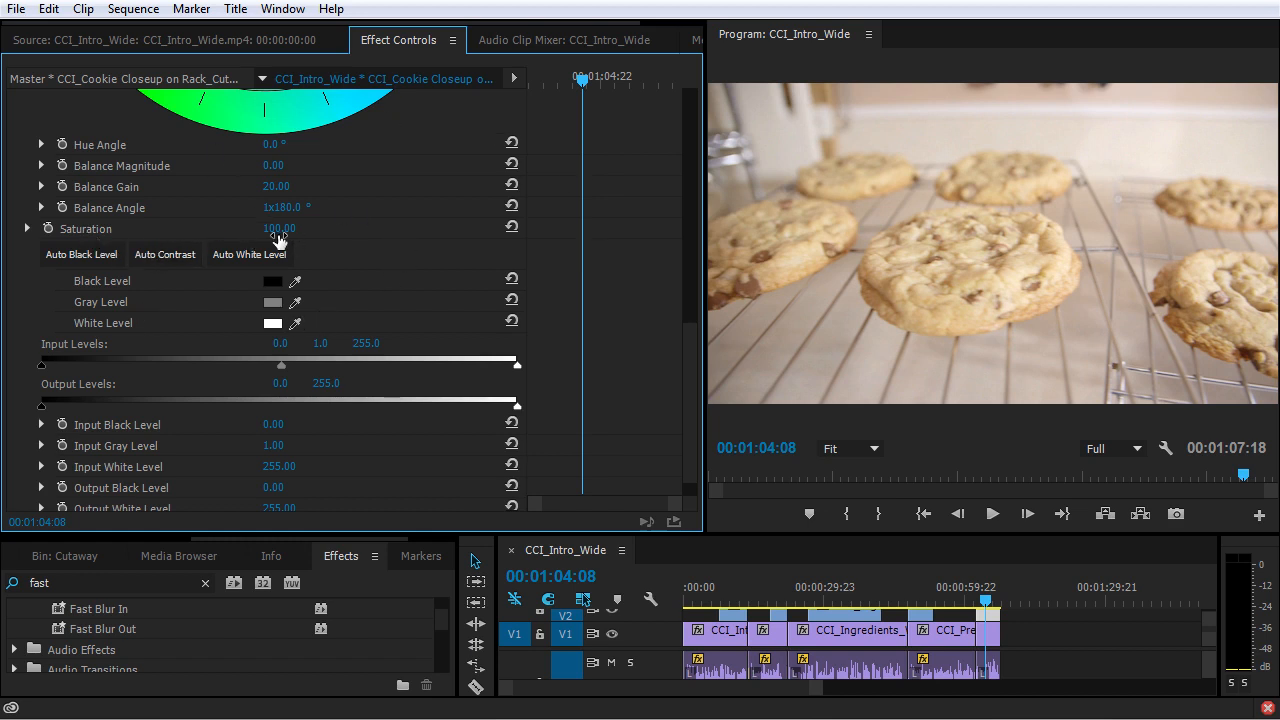
Set Fast Color Corrector saturation to 120 and shift the hue balance toward blue, with magnitude about 11.2 and angle about 47.3°.
drag(279, 228, 327, 228)
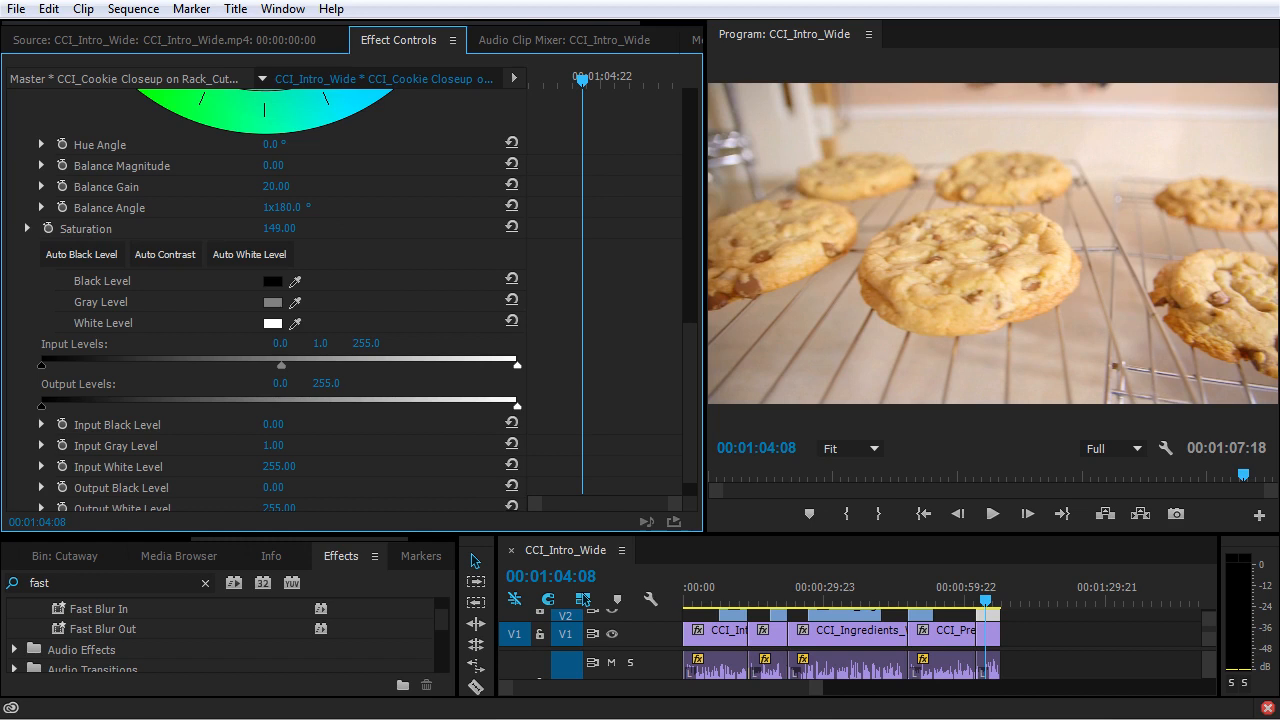
drag(286, 229, 285, 229)
scroll(398, 252, up, 3)
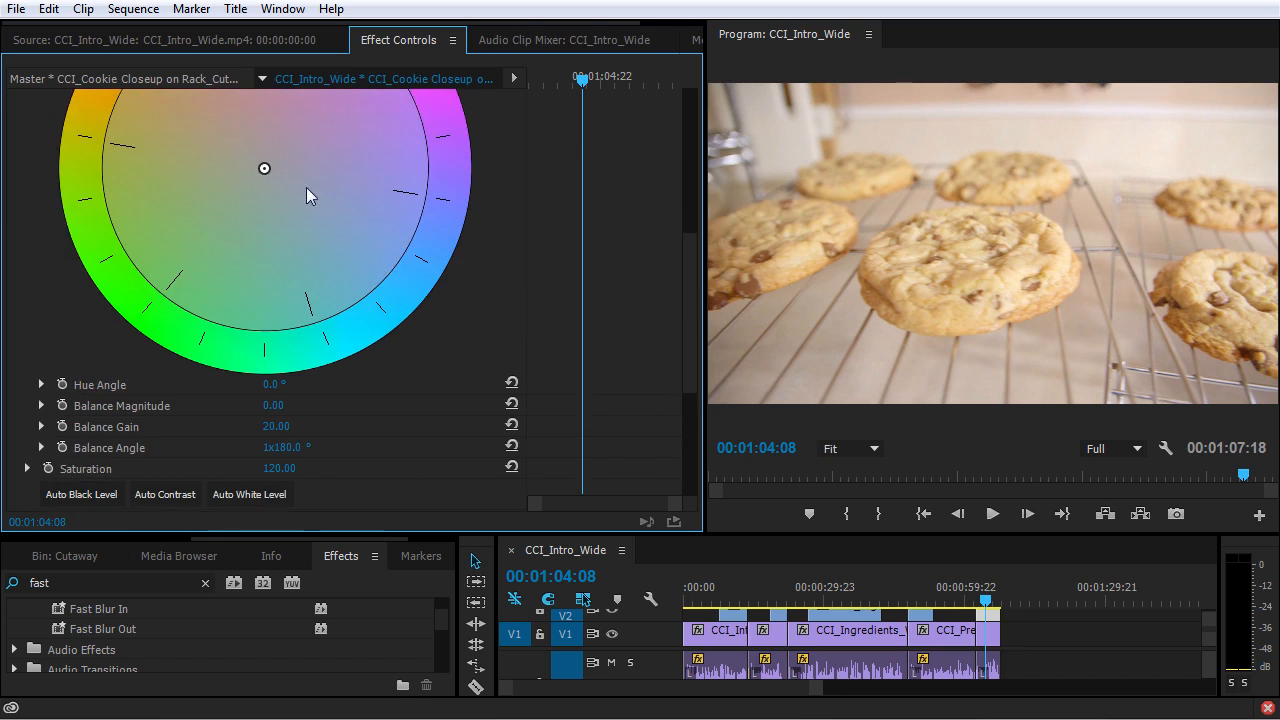
drag(263, 168, 276, 184)
scroll(300, 250, down, 5)
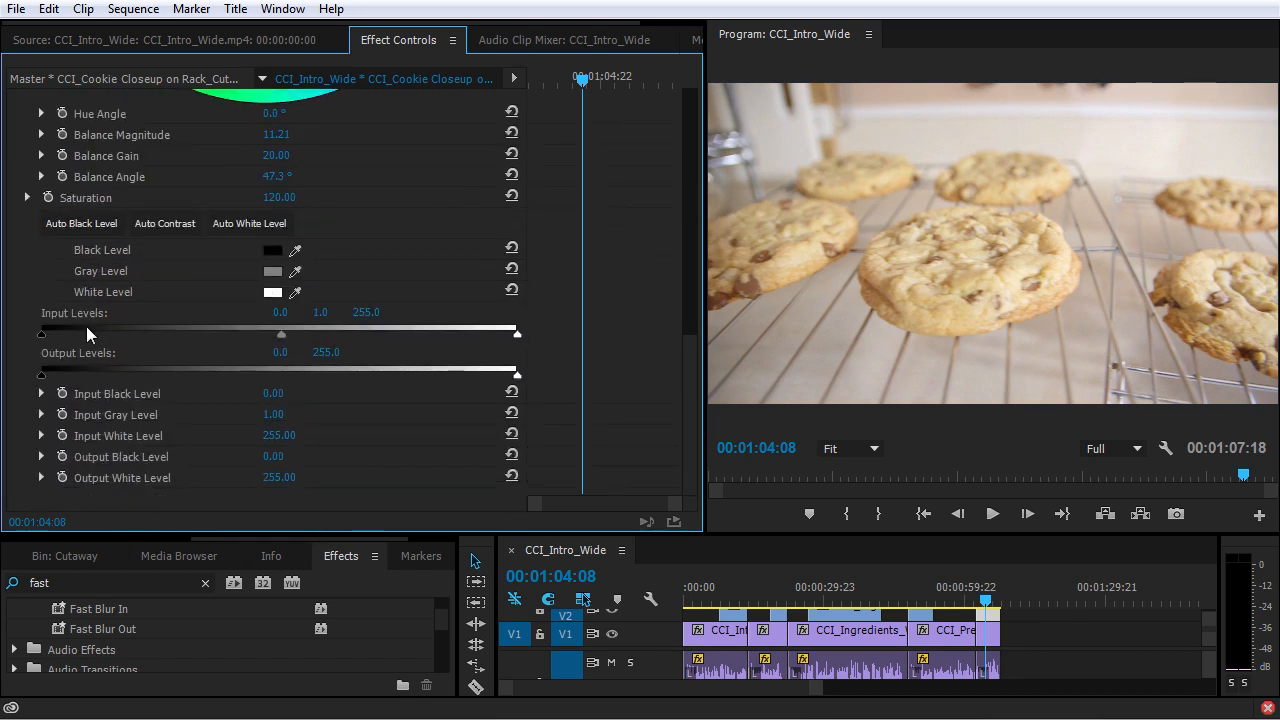
Set the Fast Color Corrector input levels to about 28.9 for black, 0.92 for gray and 239.5 for white.
drag(41, 332, 95, 347)
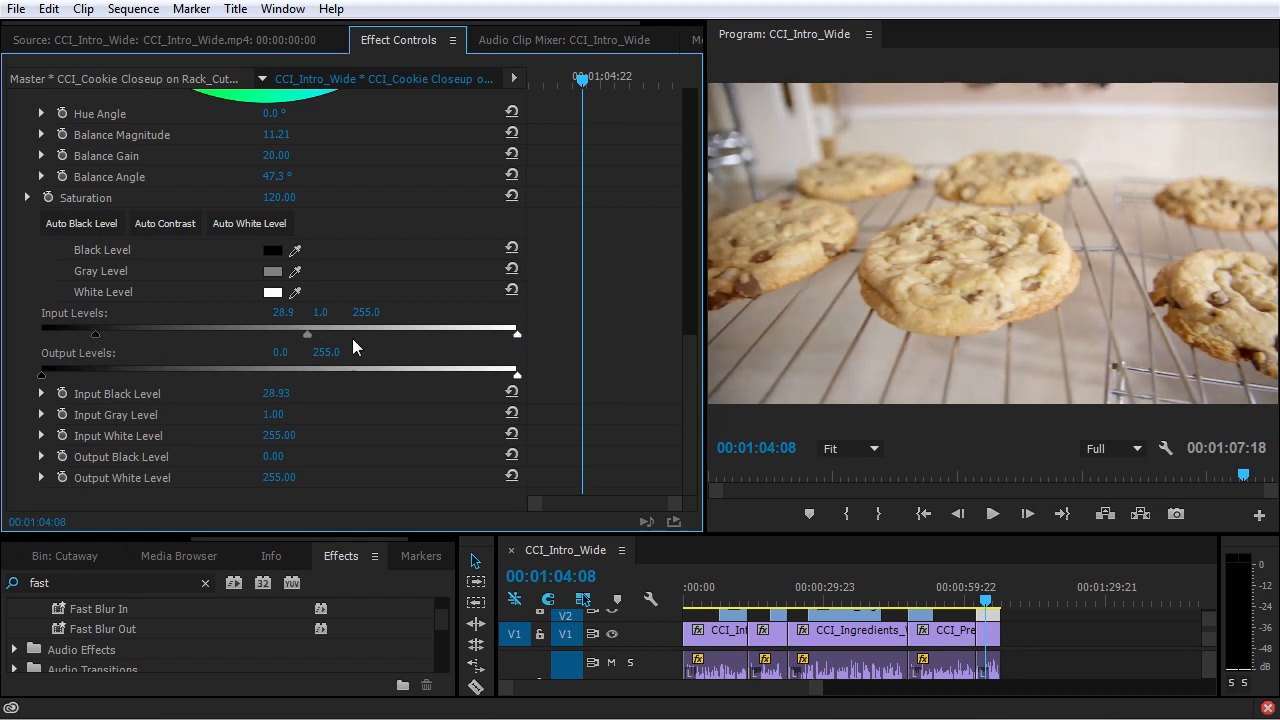
drag(308, 336, 303, 336)
drag(517, 337, 488, 336)
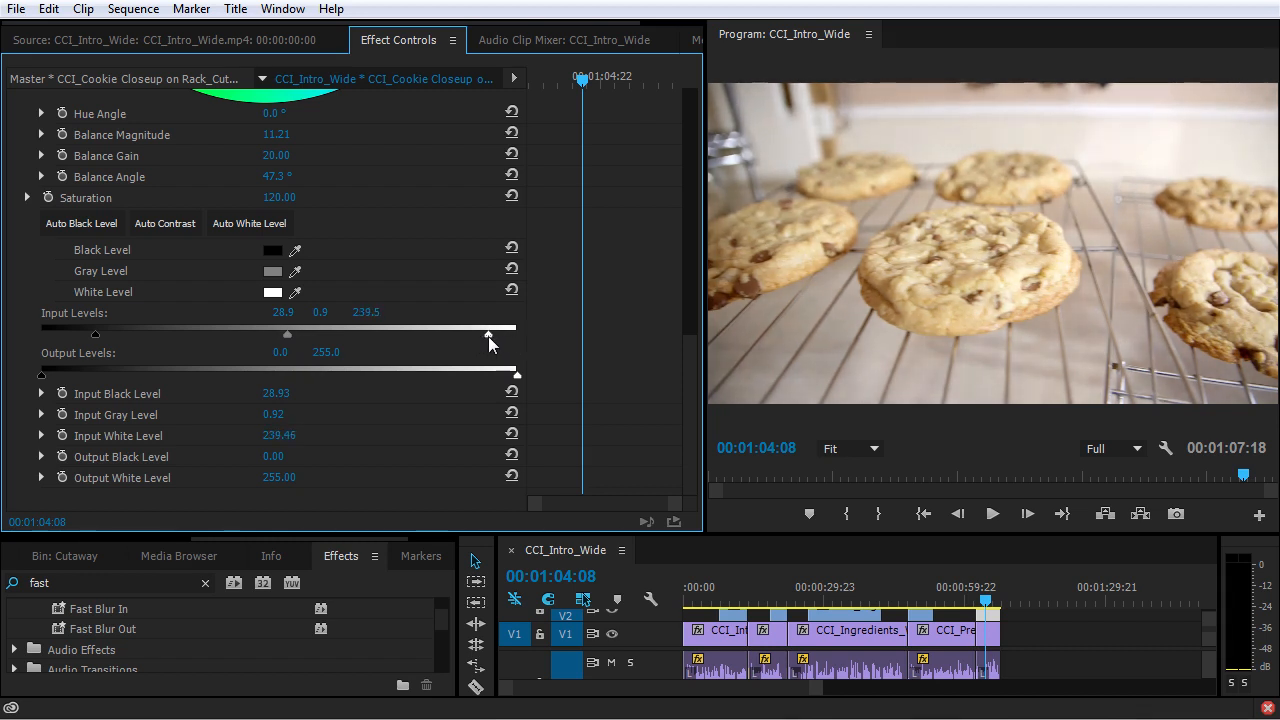
Switch Fast Color Corrector off and on repeatedly to compare the cookie clip before and after correction.
scroll(570, 358, up, 10)
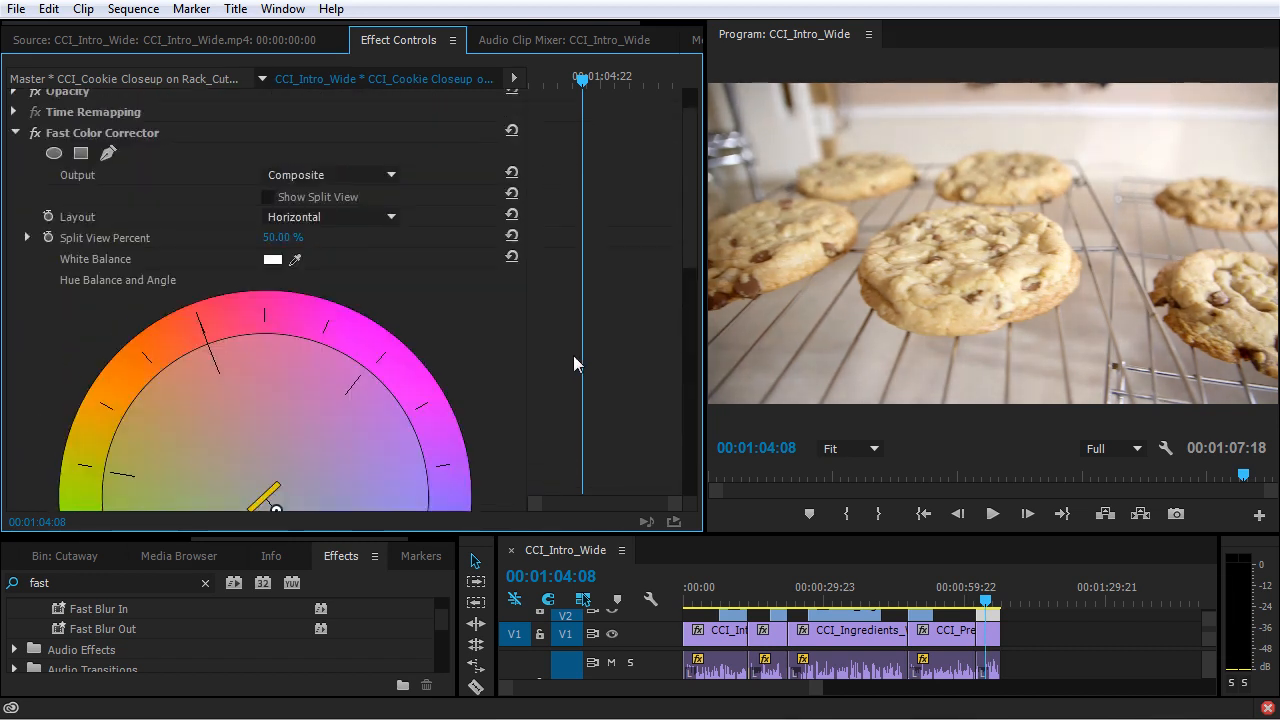
click(35, 185)
click(35, 185)
click(35, 185)
click(35, 185)
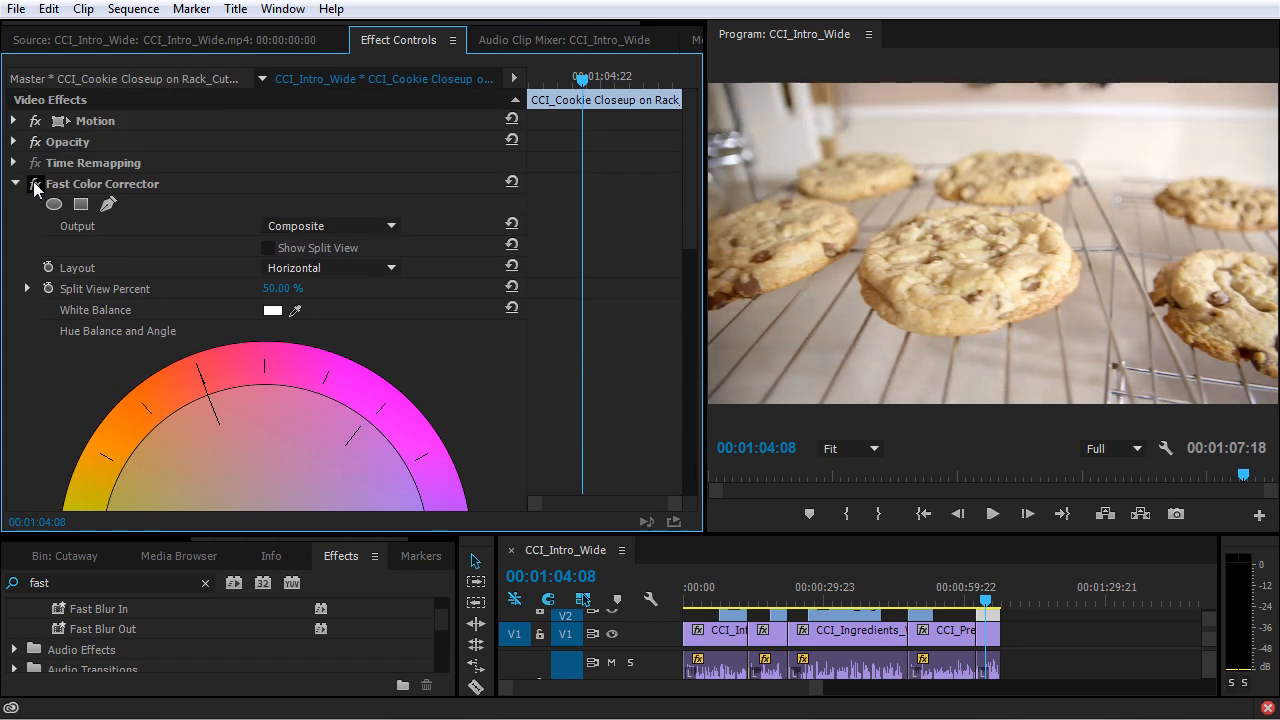
click(35, 185)
click(35, 185)
click(35, 185)
click(35, 185)
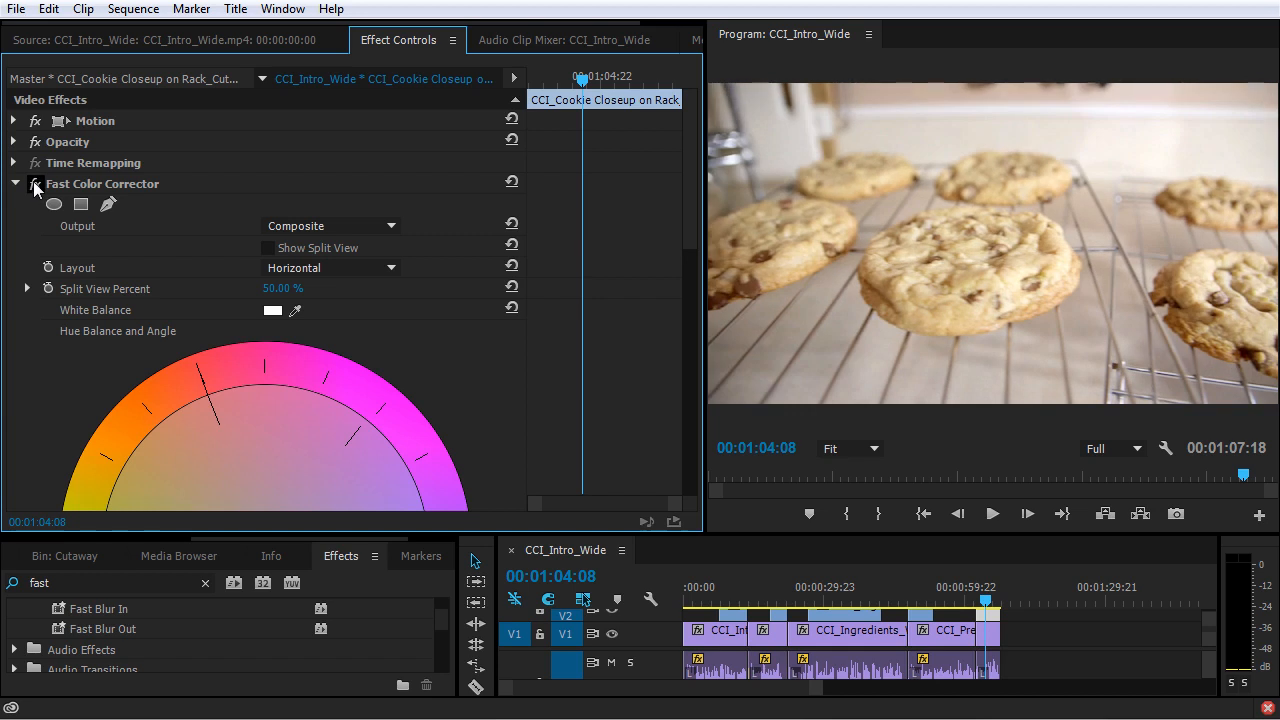
Replace the clip's Fast Color Corrector with the Three-Way Color Corrector effect, found by searching for "three".
click(125, 183)
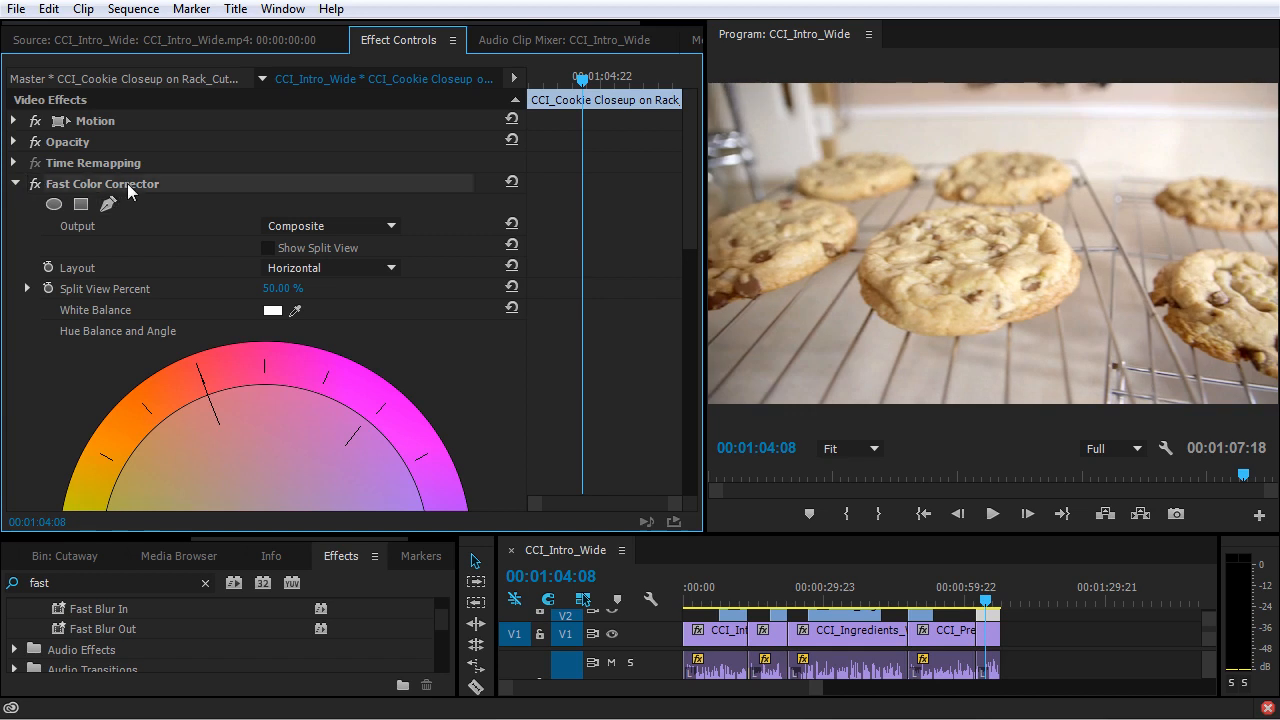
key(Delete)
click(87, 580)
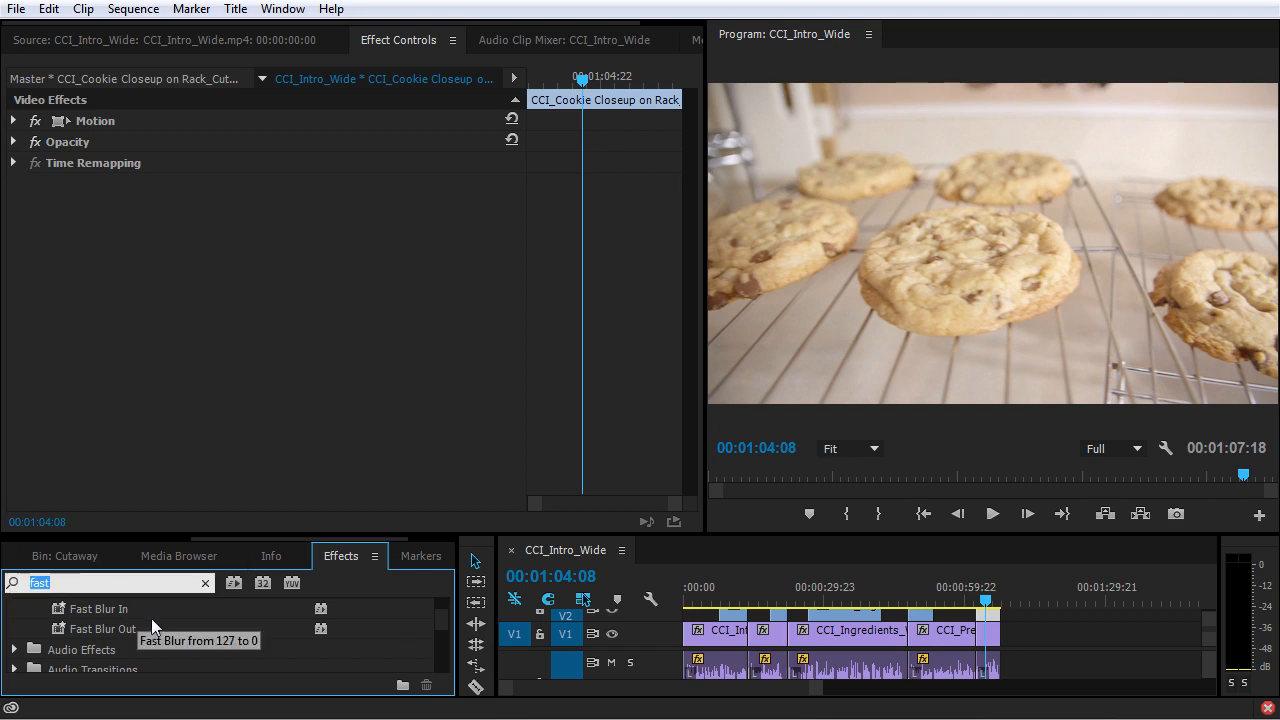
text(three)
drag(200, 670, 239, 352)
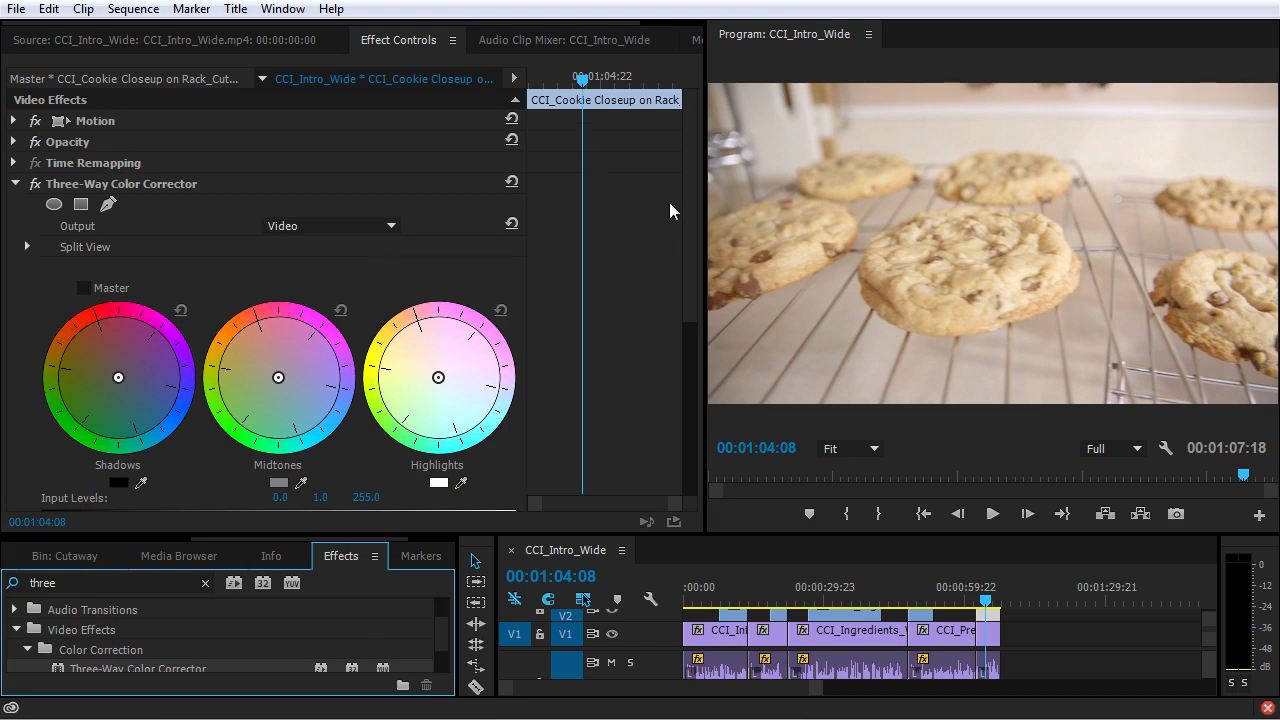
Try the Master option of the Three-Way Color Corrector with a shift of the colour wheels, and reset the balance.
mouse_move(696, 154)
mouse_down()
mouse_move(711, 412)
mouse_move(704, 164)
mouse_up()
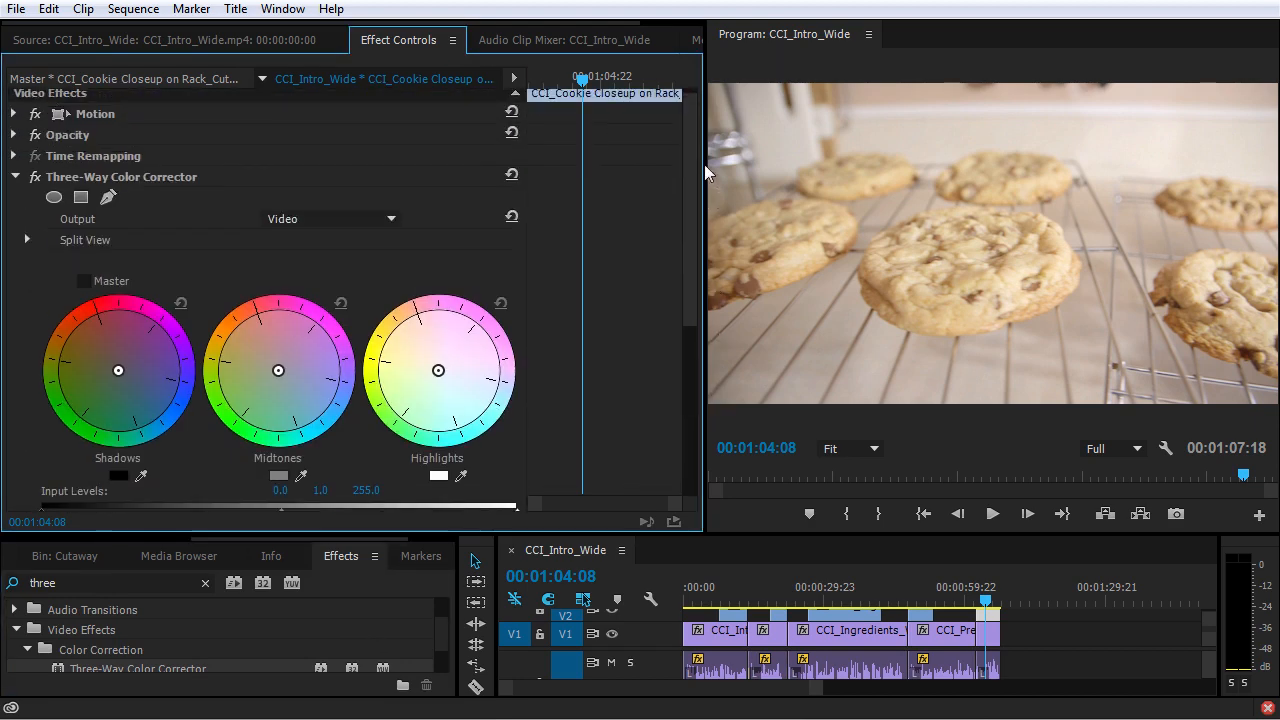
click(83, 281)
mouse_move(134, 370)
mouse_down()
mouse_move(108, 366)
mouse_move(120, 337)
mouse_move(103, 392)
mouse_move(117, 353)
mouse_up()
click(180, 303)
scroll(155, 350, down, 1)
Shift the Three-Way Color Corrector shadows toward blue-cyan, the midtones slightly the same way, and the highlights toward warm orange-red.
drag(114, 311, 131, 333)
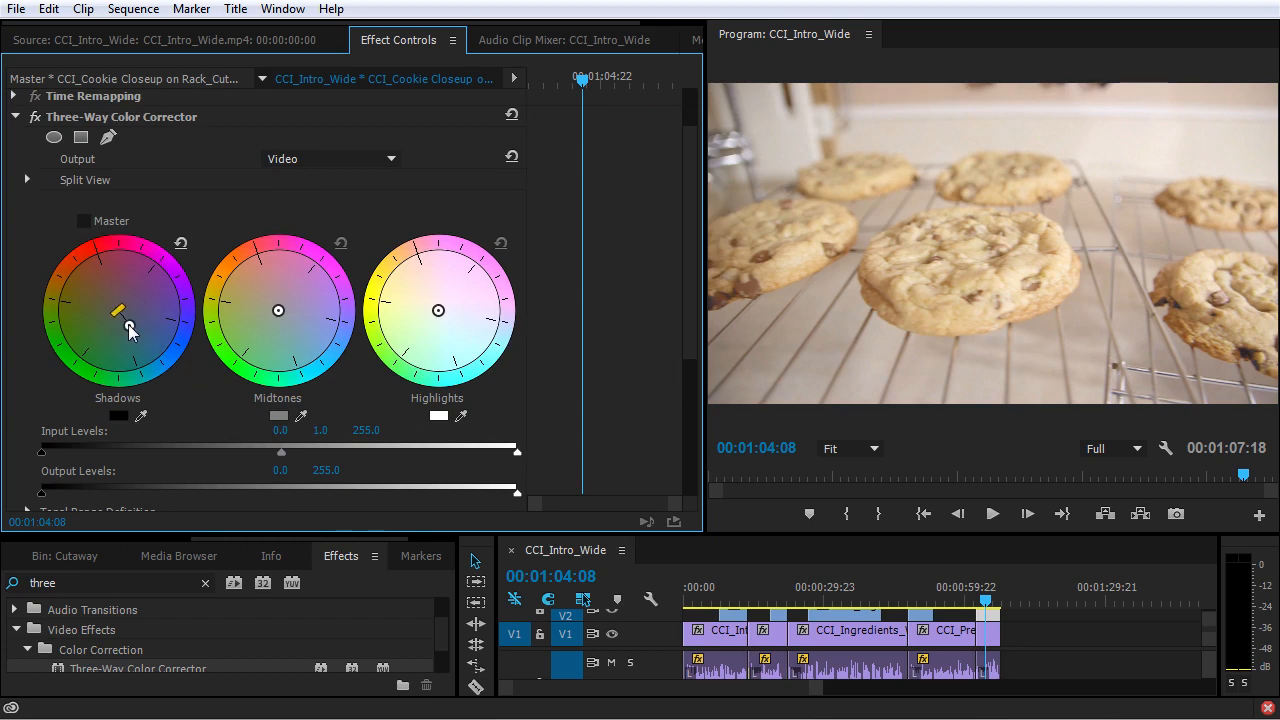
mouse_move(278, 311)
mouse_down()
mouse_move(288, 334)
mouse_move(283, 315)
mouse_up()
mouse_move(438, 311)
mouse_down()
mouse_move(413, 269)
mouse_move(429, 302)
mouse_up()
Set the Three-Way Color Corrector input levels to about 27.3 for black, 0.8 for gray and 238.4 for white.
scroll(431, 345, down, 3)
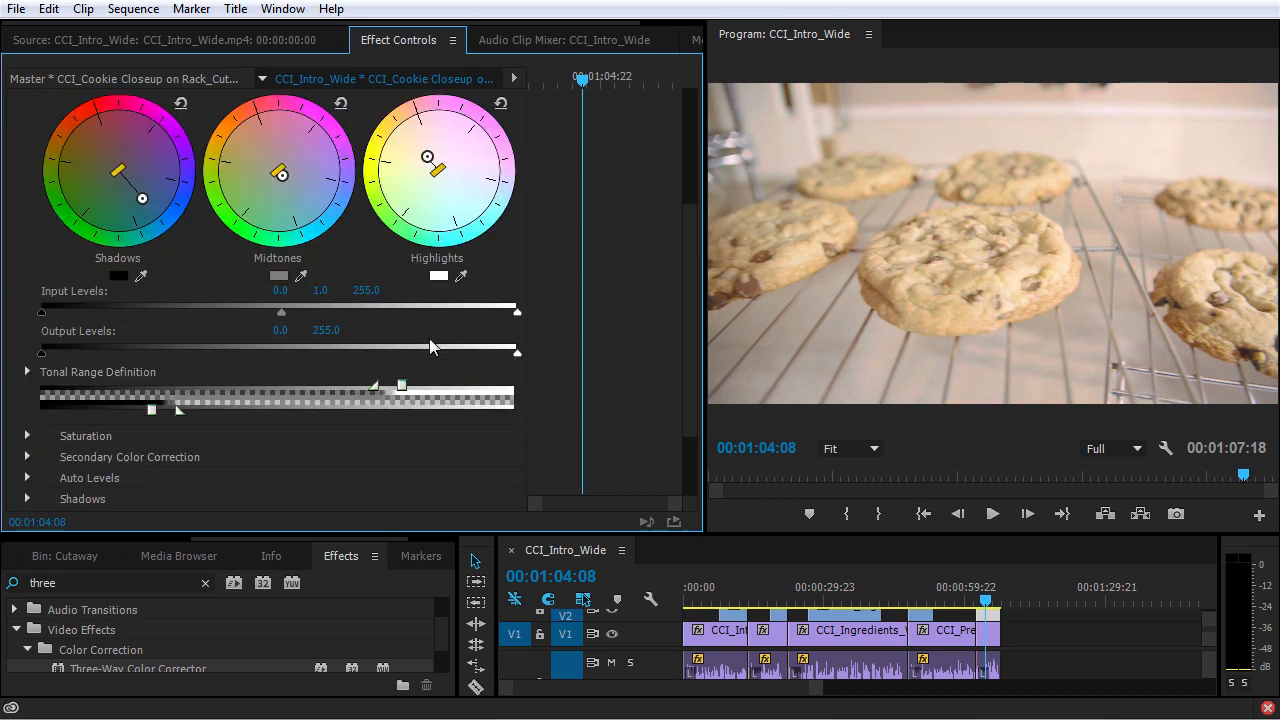
drag(41, 311, 91, 314)
drag(516, 312, 486, 313)
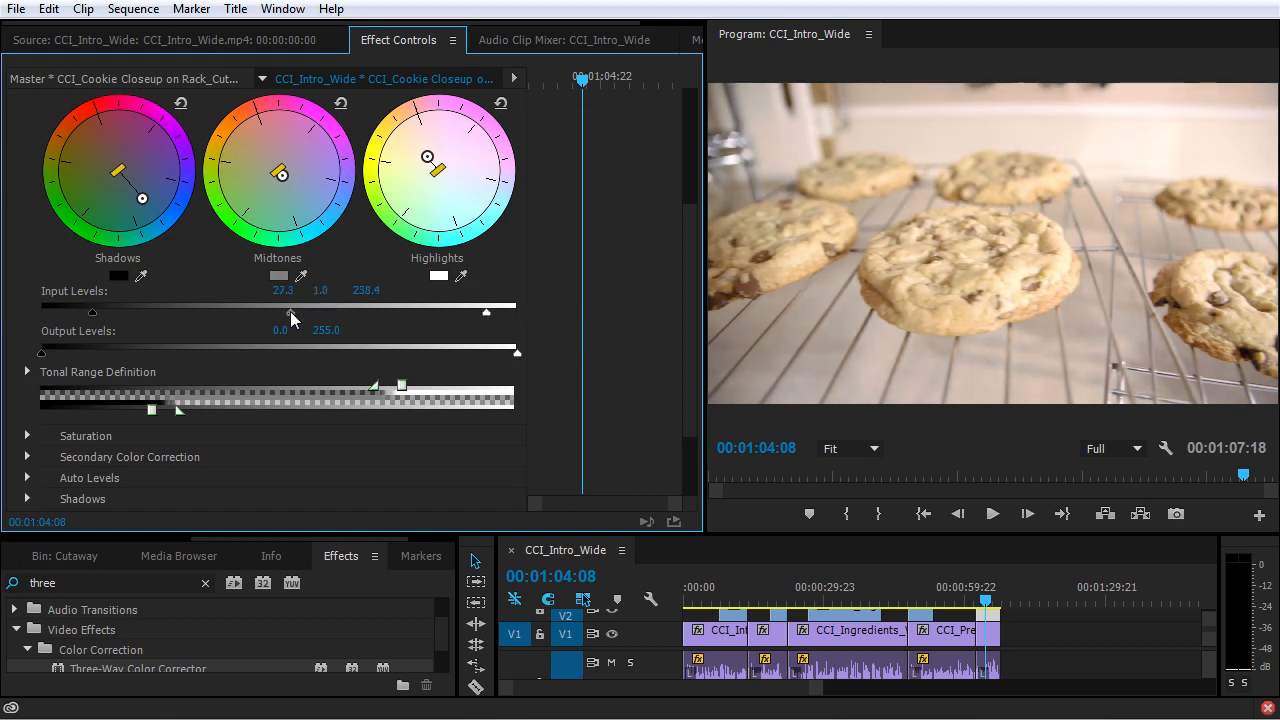
drag(285, 312, 279, 312)
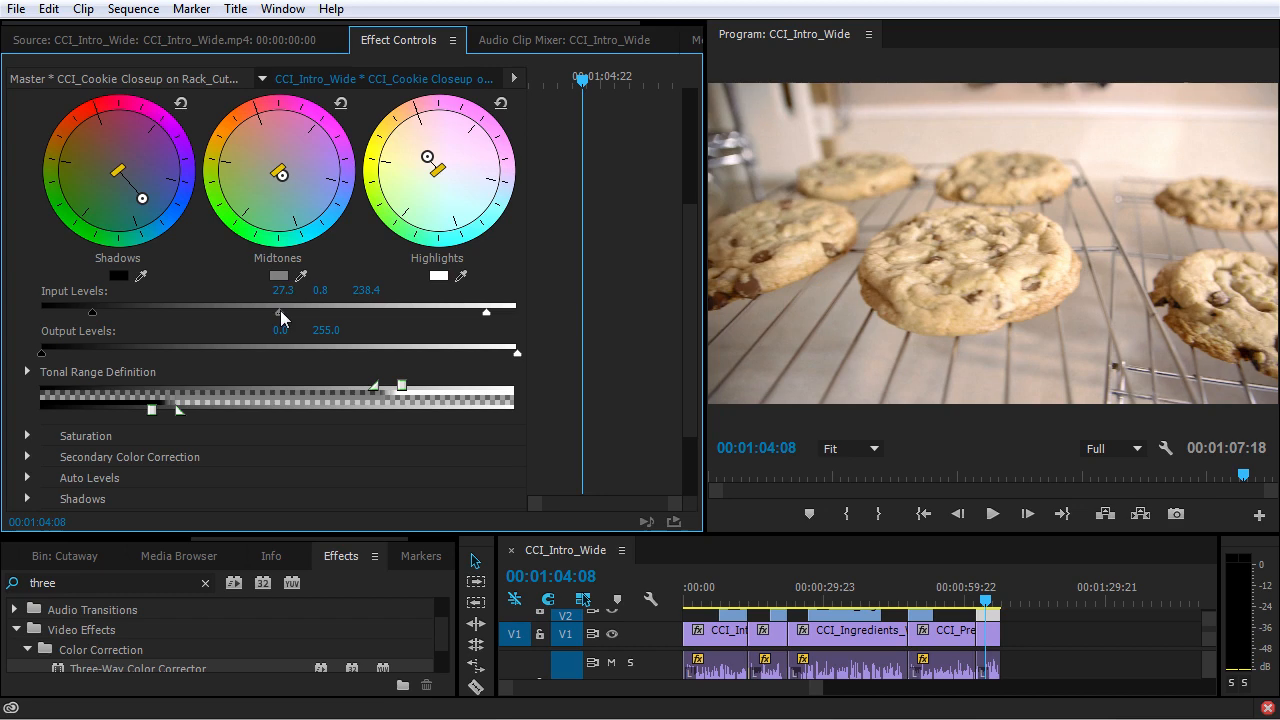
Widen the shadow and highlight falloffs in Tonal Range Definition, and raise the input black level to about 32.7.
drag(151, 410, 145, 411)
drag(403, 387, 341, 391)
drag(443, 393, 420, 390)
Refine the colour wheels by moving the midtones further toward blue-cyan and slightly reducing the shadow and highlight shifts.
drag(282, 175, 288, 187)
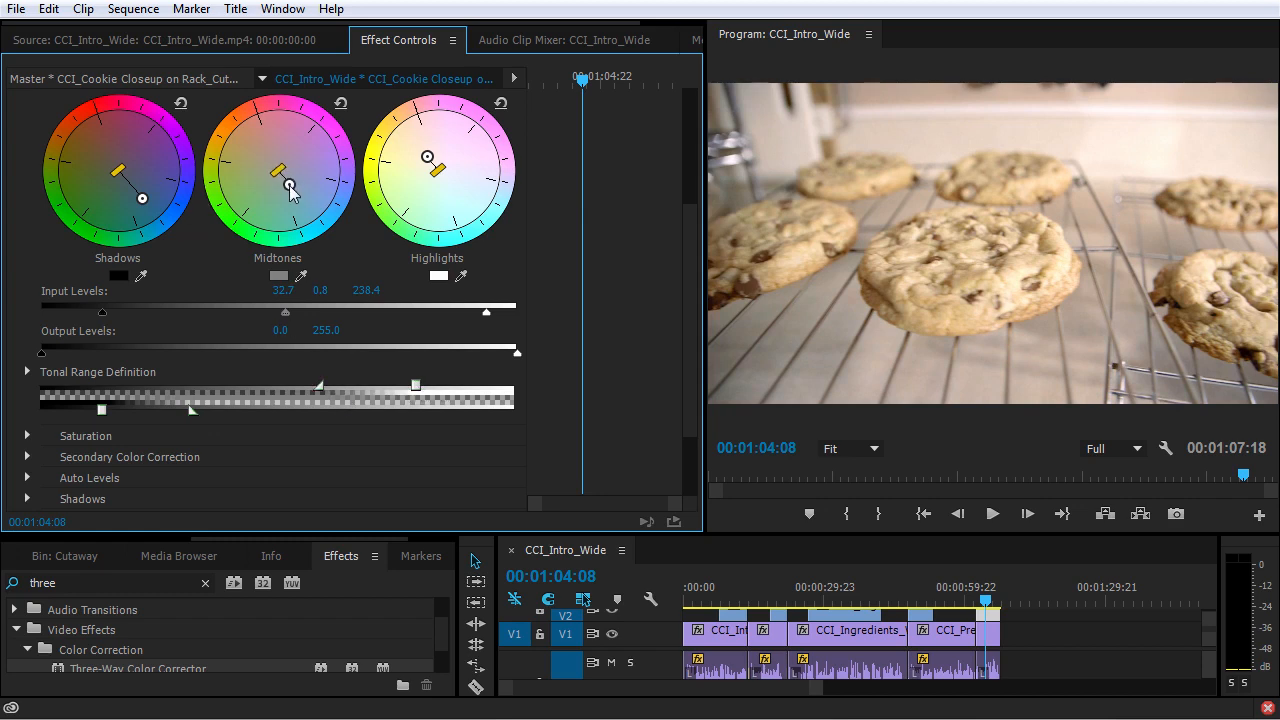
drag(145, 197, 136, 194)
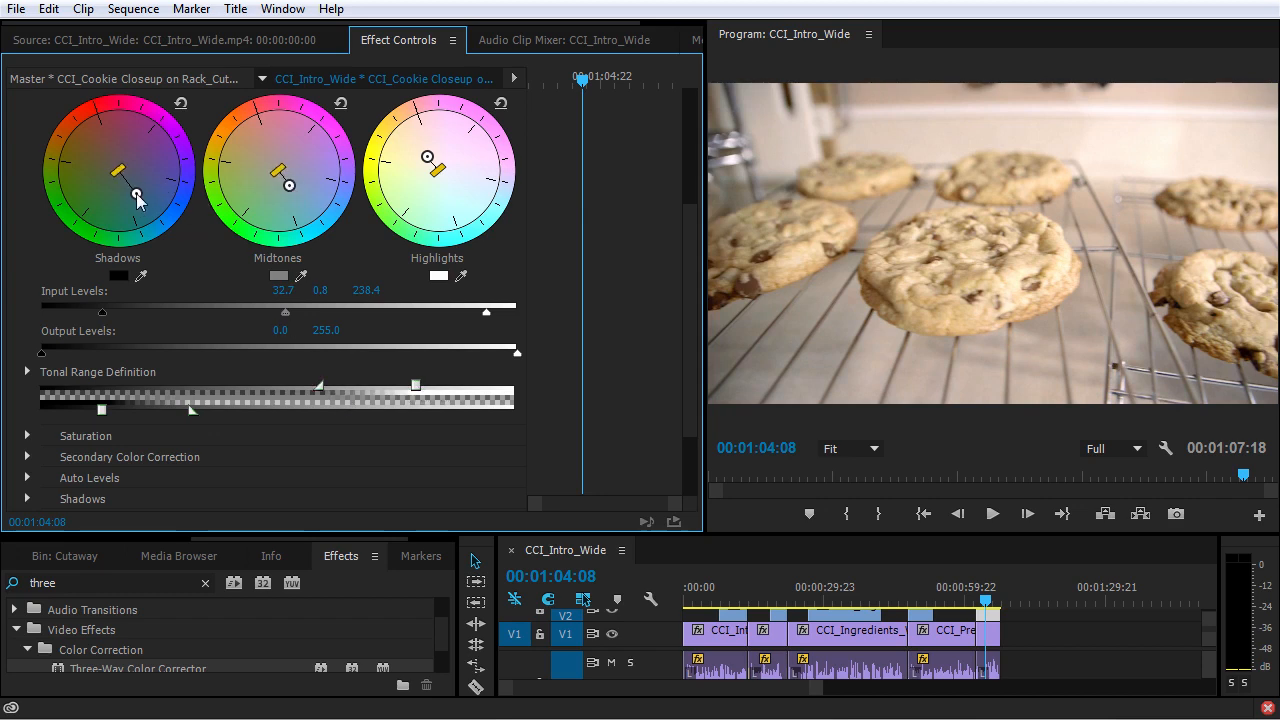
drag(428, 158, 428, 161)
Switch Three-Way Color Corrector off and on repeatedly to compare the cookie clip with and without it.
scroll(365, 243, up, 3)
scroll(365, 249, up, 2)
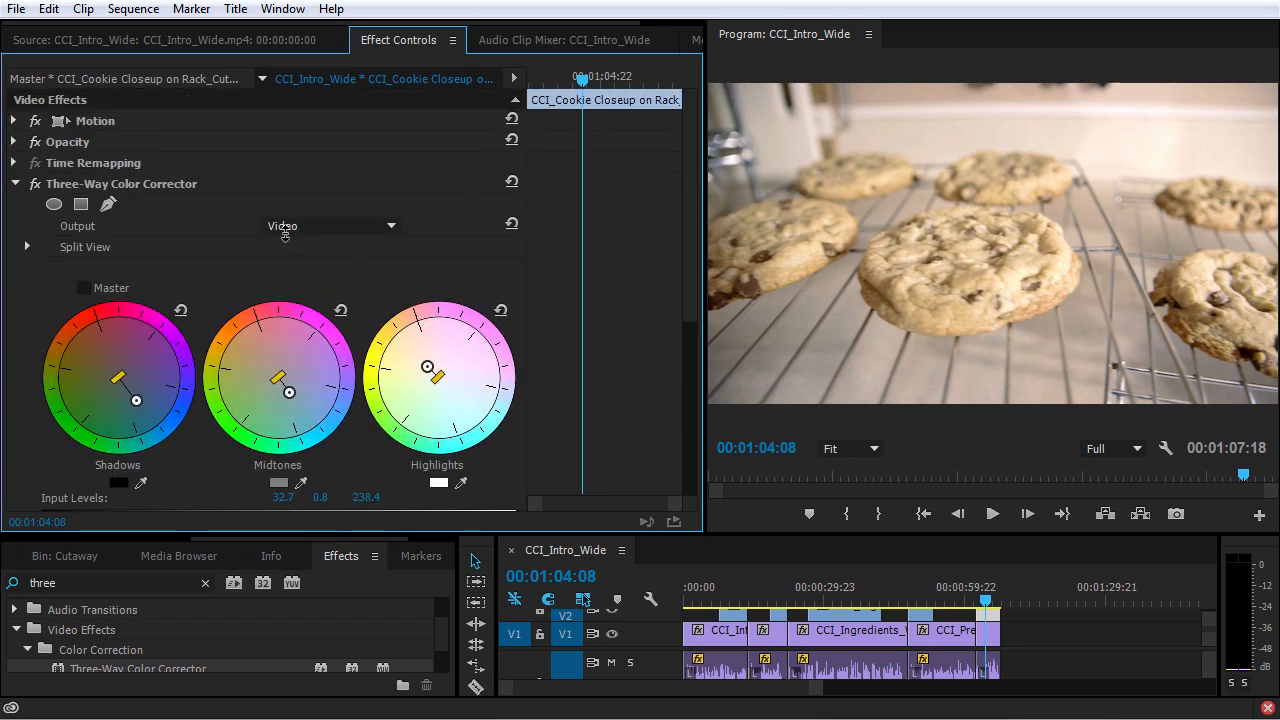
click(35, 185)
click(35, 185)
click(35, 185)
click(35, 185)
click(35, 185)
click(35, 185)
Remove Three-Way Color Corrector from the cookie rack clip and apply the RGB Curves effect in its place.
click(112, 194)
key(Delete)
click(95, 583)
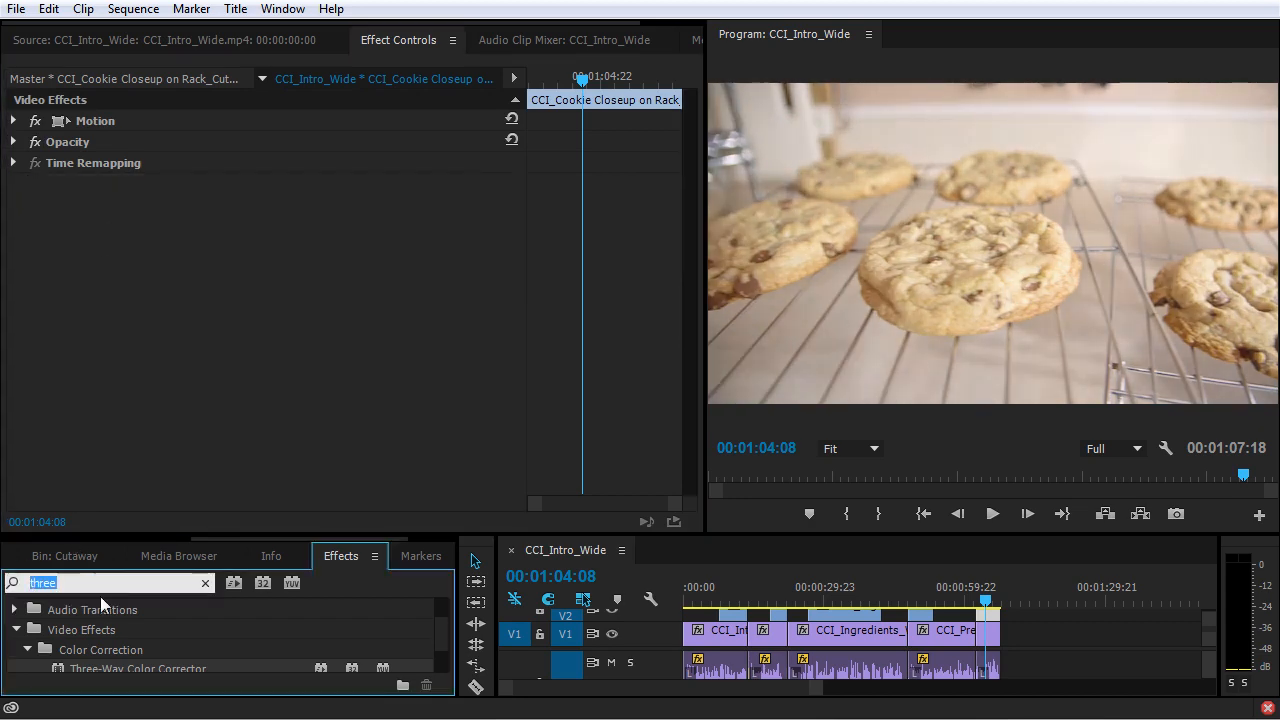
text(curves)
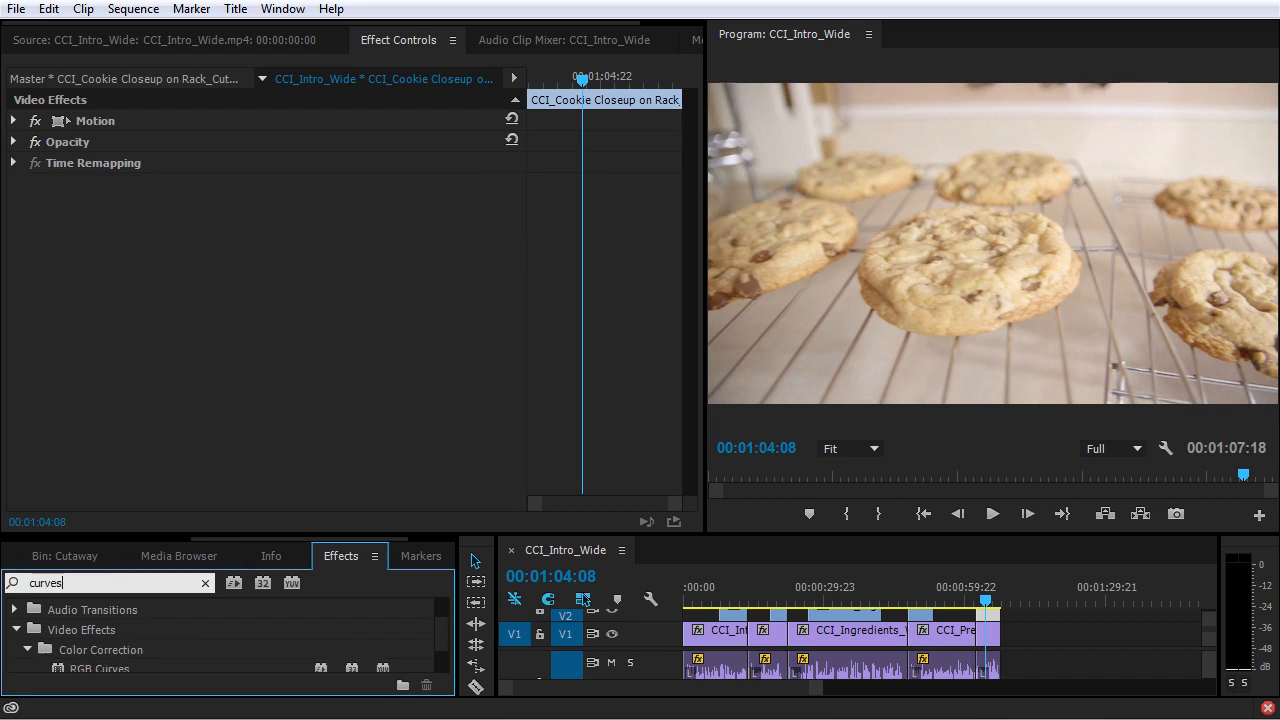
scroll(162, 643, down, 2)
drag(110, 622, 314, 258)
scroll(294, 352, down, 3)
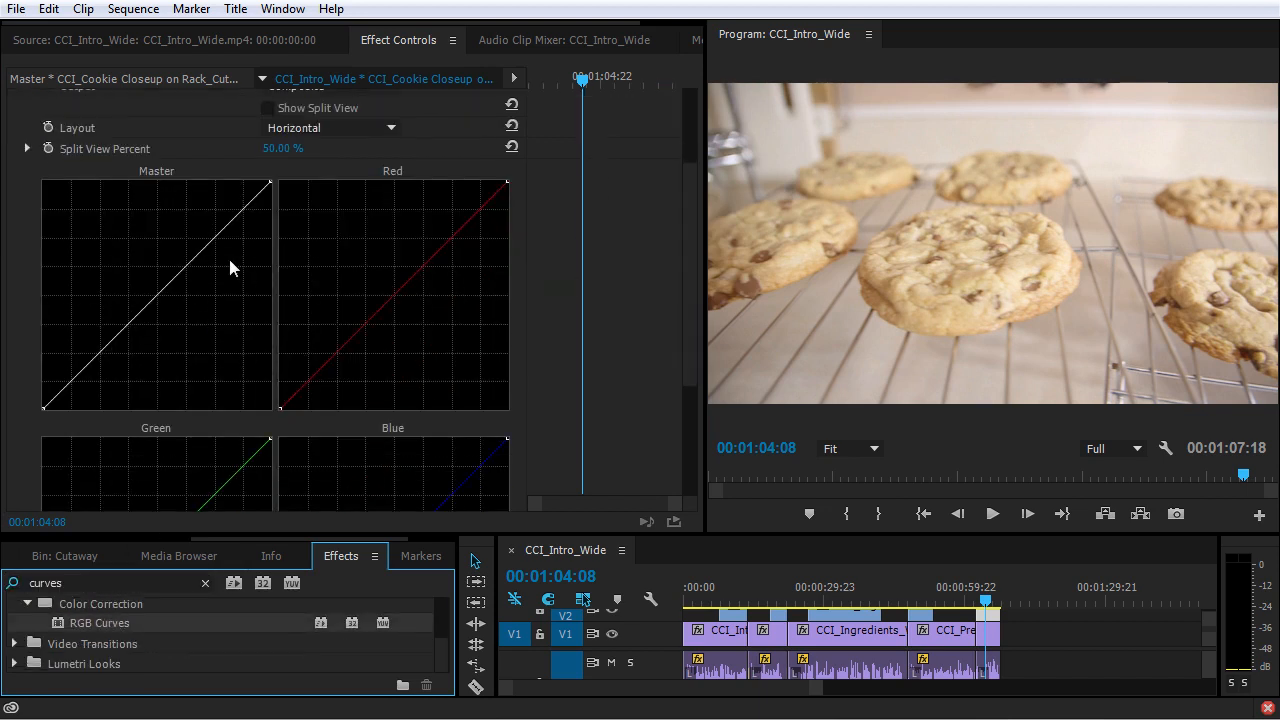
Shape the master curve into a gentle S by lowering the shadows and raising the midtones.
drag(78, 380, 72, 388)
drag(160, 314, 157, 293)
drag(72, 388, 78, 391)
drag(158, 293, 159, 297)
Lower the red curve's midtones slightly, raise the blue midtones slightly, and deepen the master curve's shadow point.
drag(377, 312, 402, 296)
scroll(360, 434, down, 3)
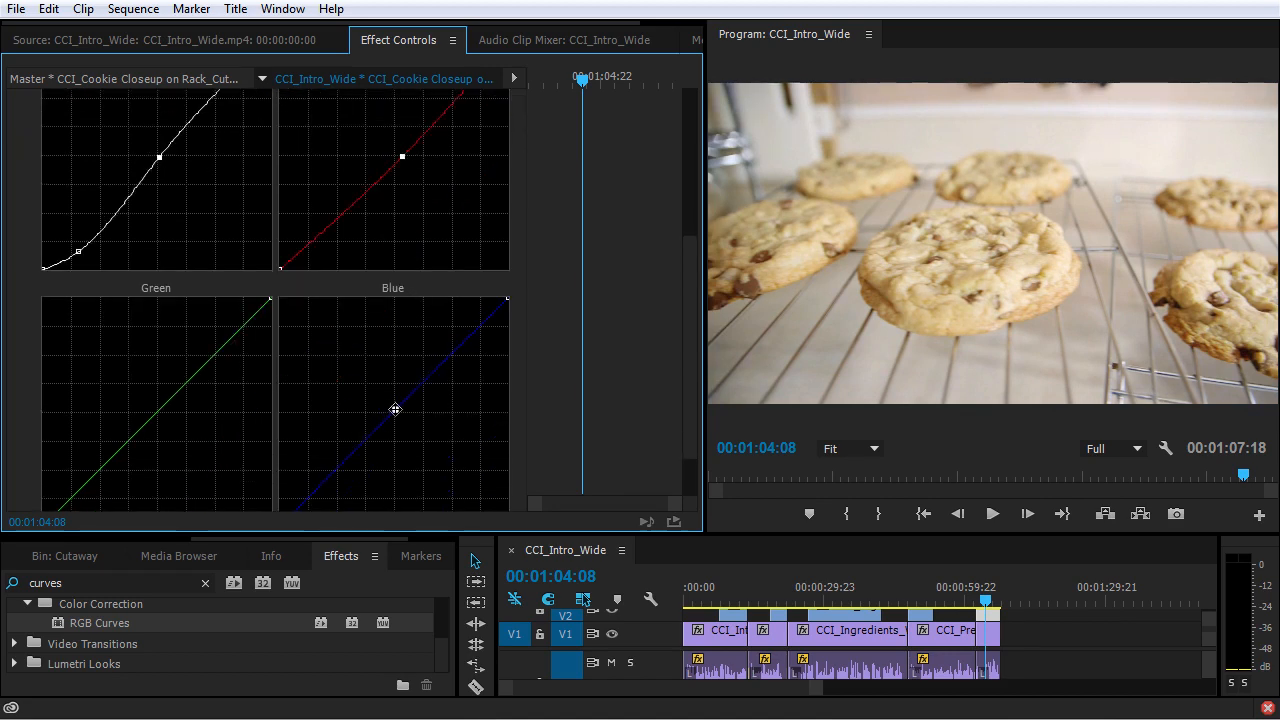
click(394, 407)
drag(78, 251, 80, 256)
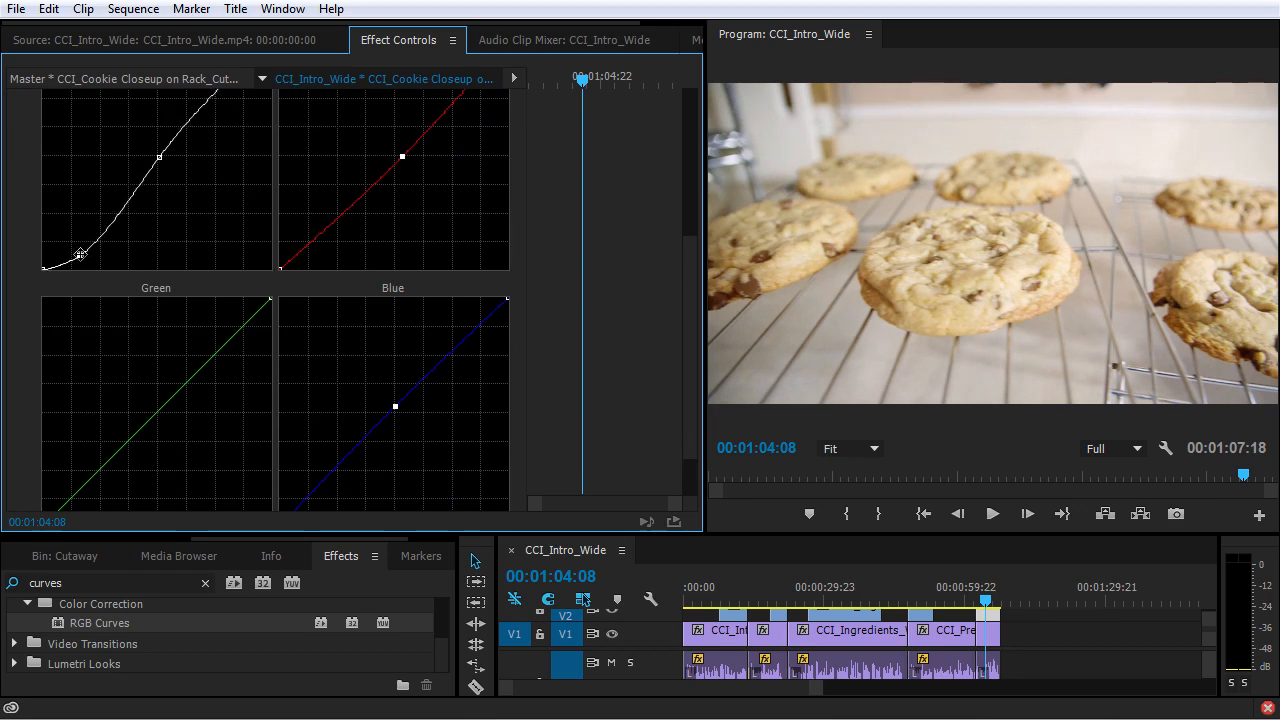
Review the RGB Curves settings and the adjusted channel graphs for the cookie rack clip.
scroll(251, 255, up, 5)
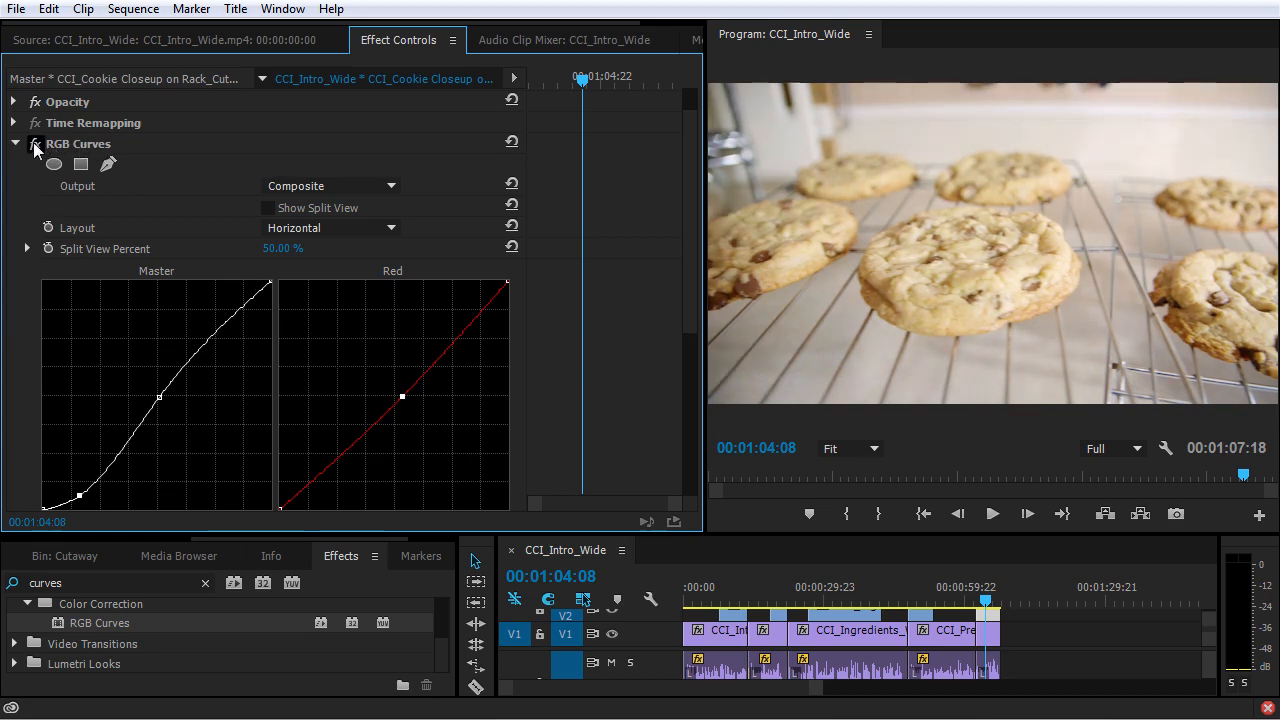
click(77, 145)
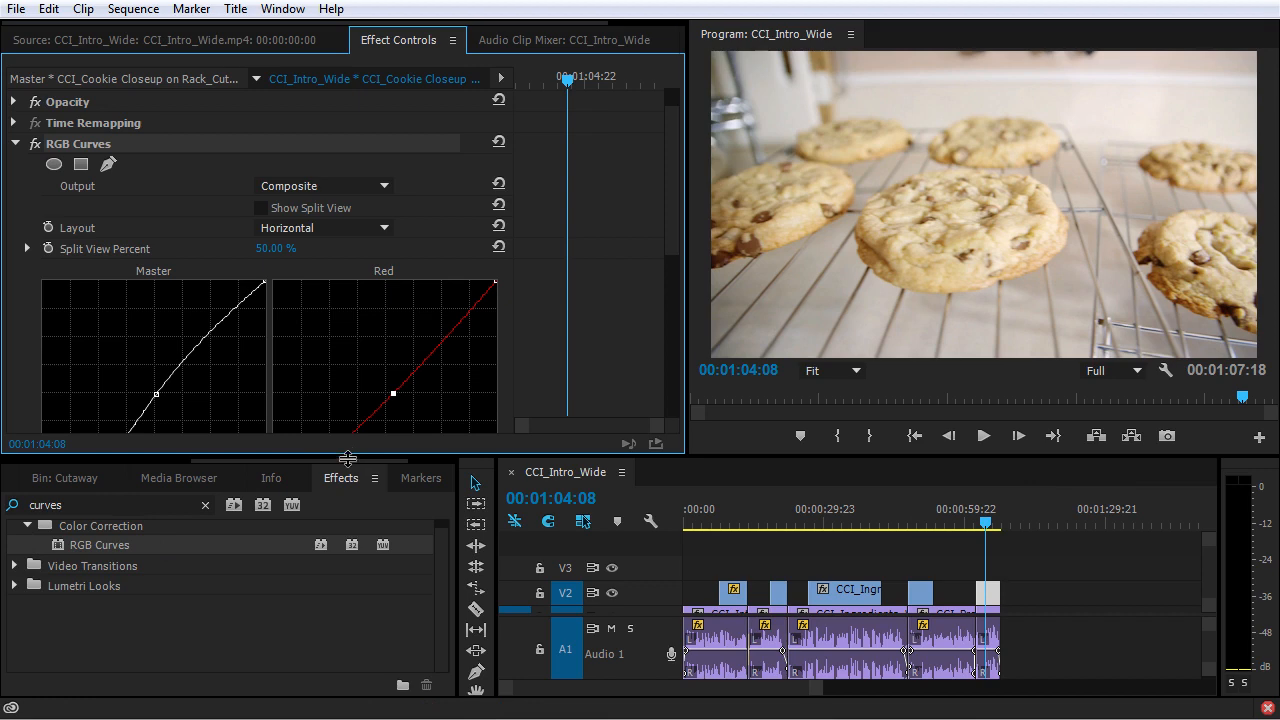
drag(350, 455, 336, 503)
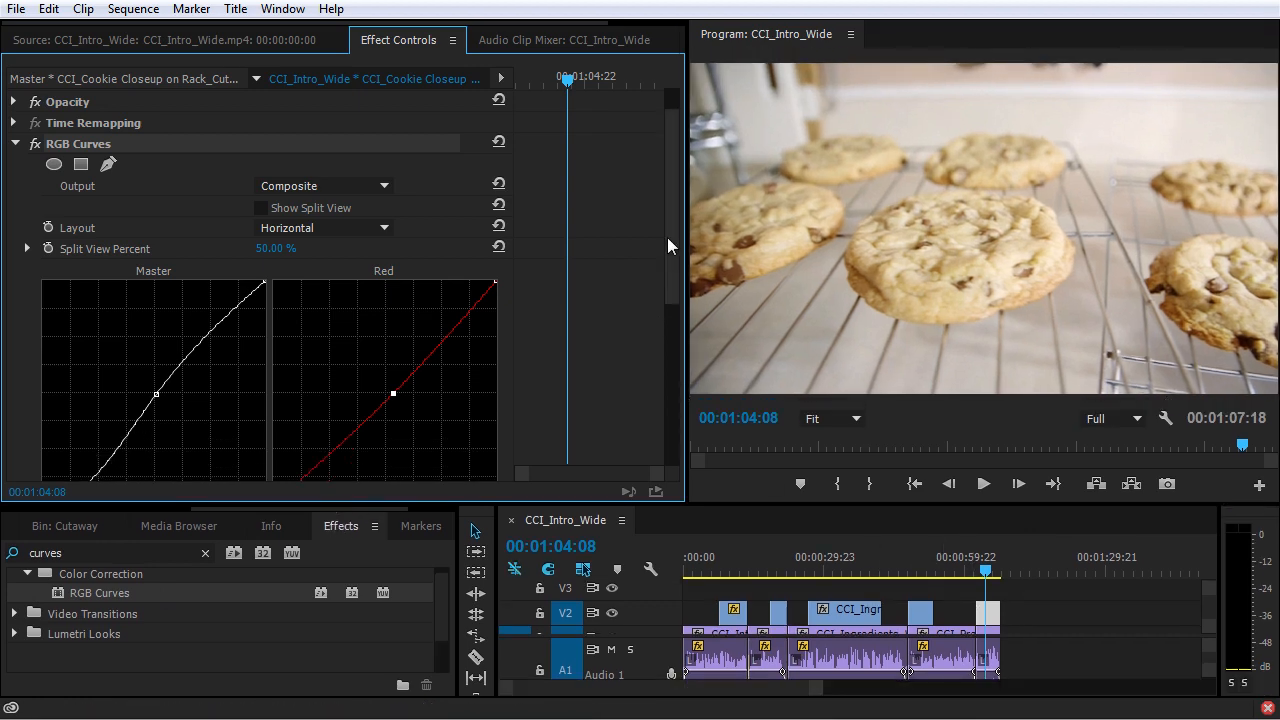
drag(667, 237, 685, 328)
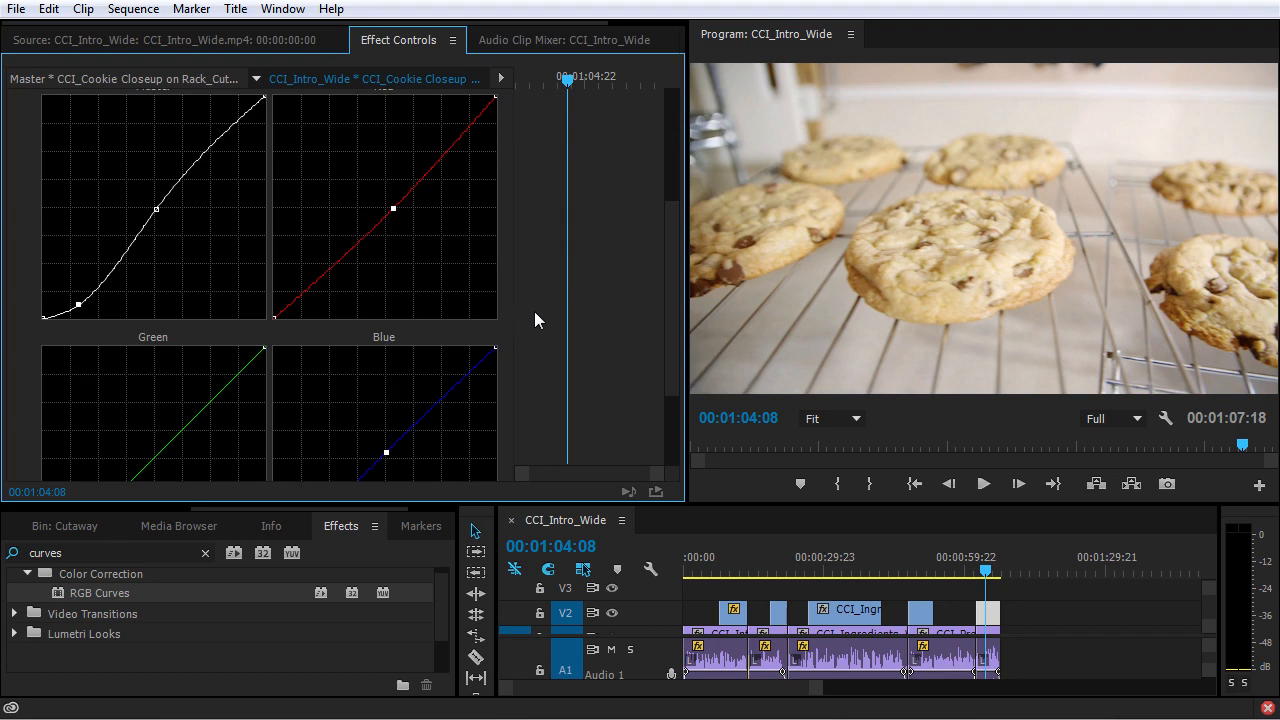
scroll(534, 311, up, 2)
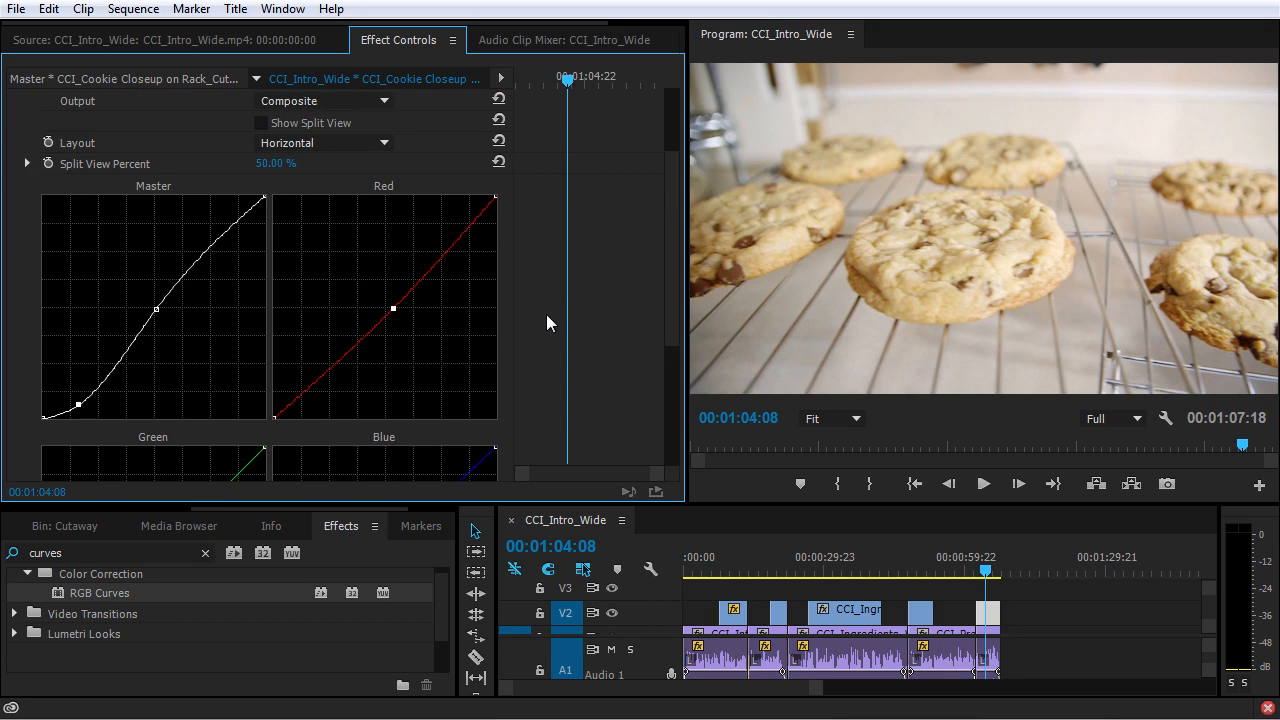
scroll(546, 313, up, 2)
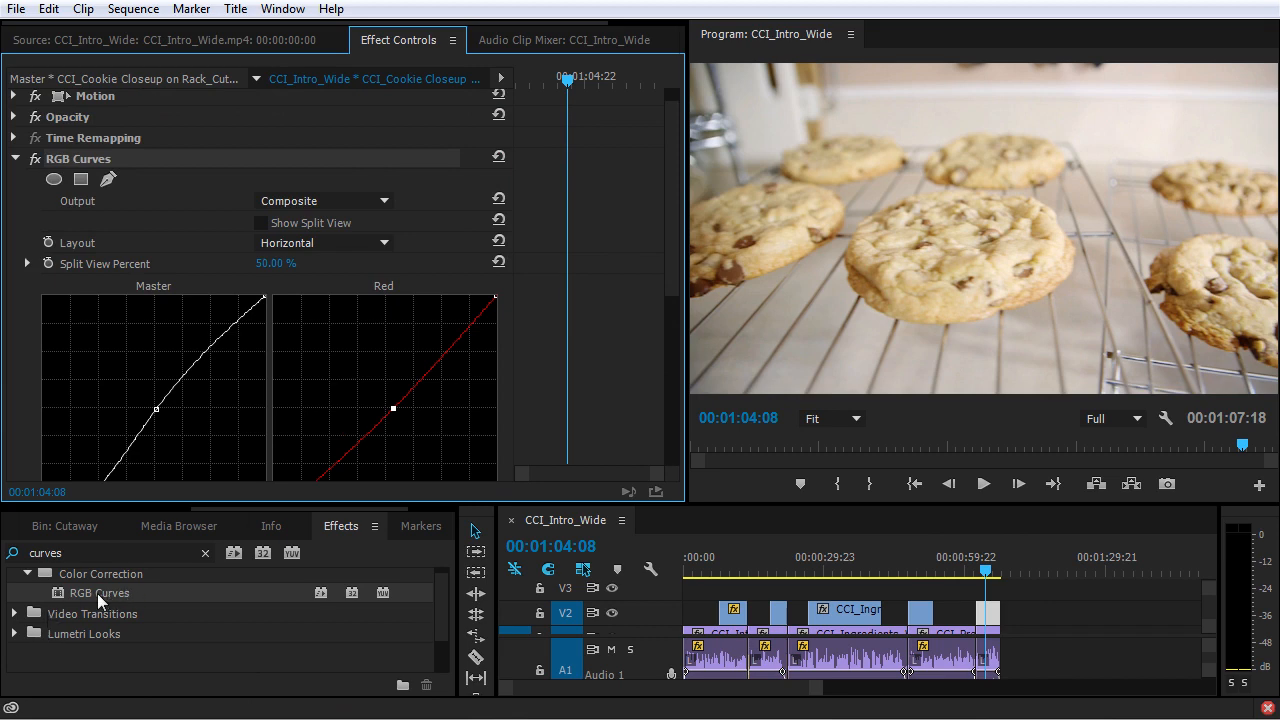
scroll(97, 593, up, 3)
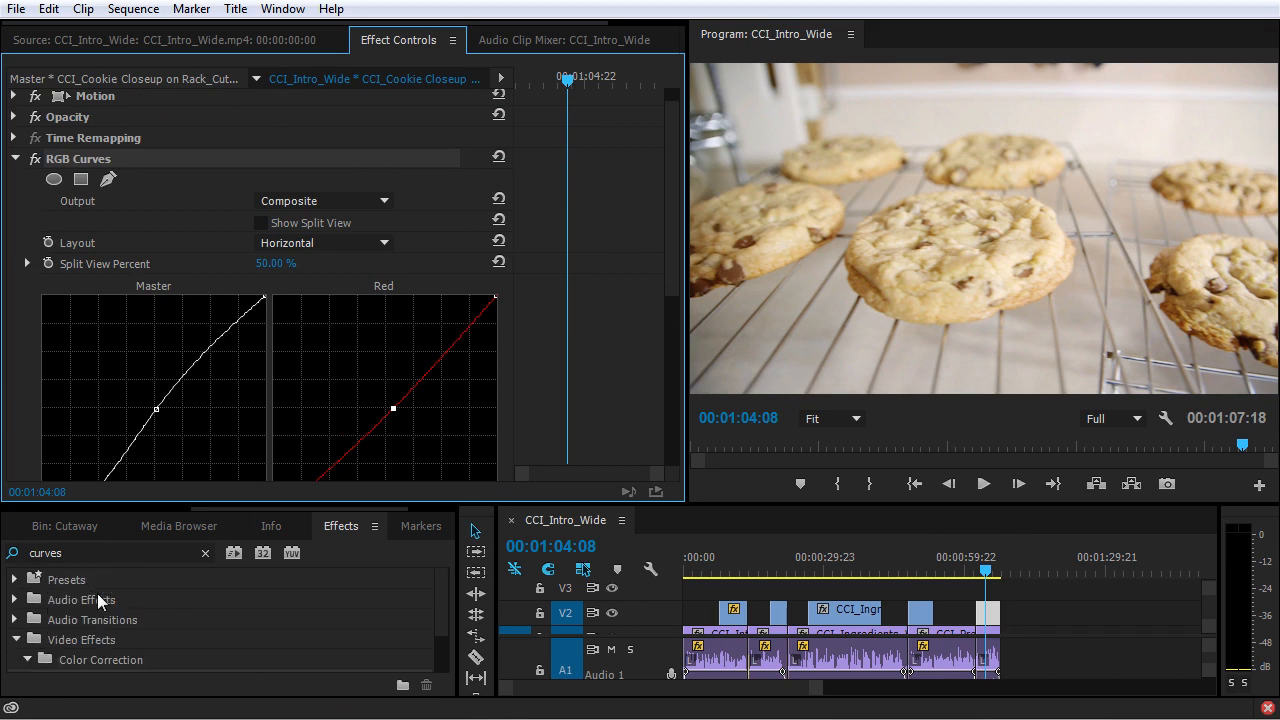
scroll(97, 593, down, 2)
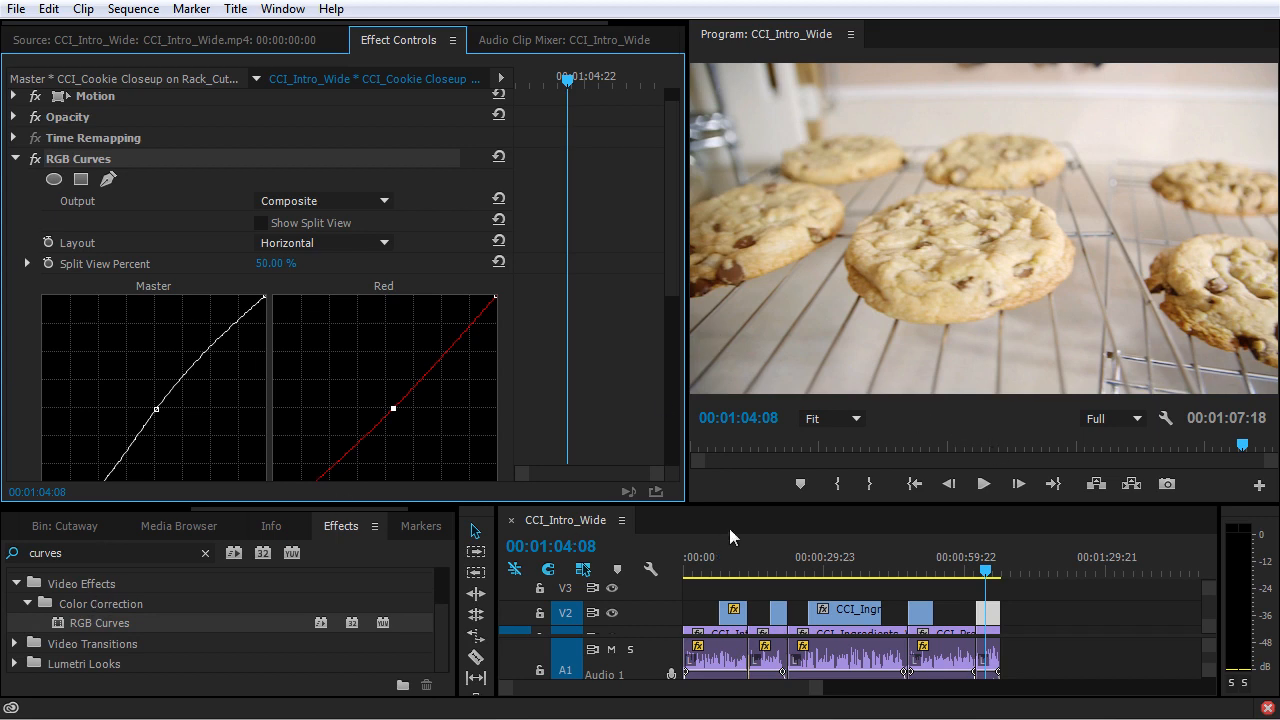
Clear the effects search and look through the Color Correction category of video effects.
click(205, 553)
click(14, 584)
scroll(20, 614, up, 1)
scroll(22, 618, down, 2)
click(25, 644)
scroll(28, 655, down, 2)
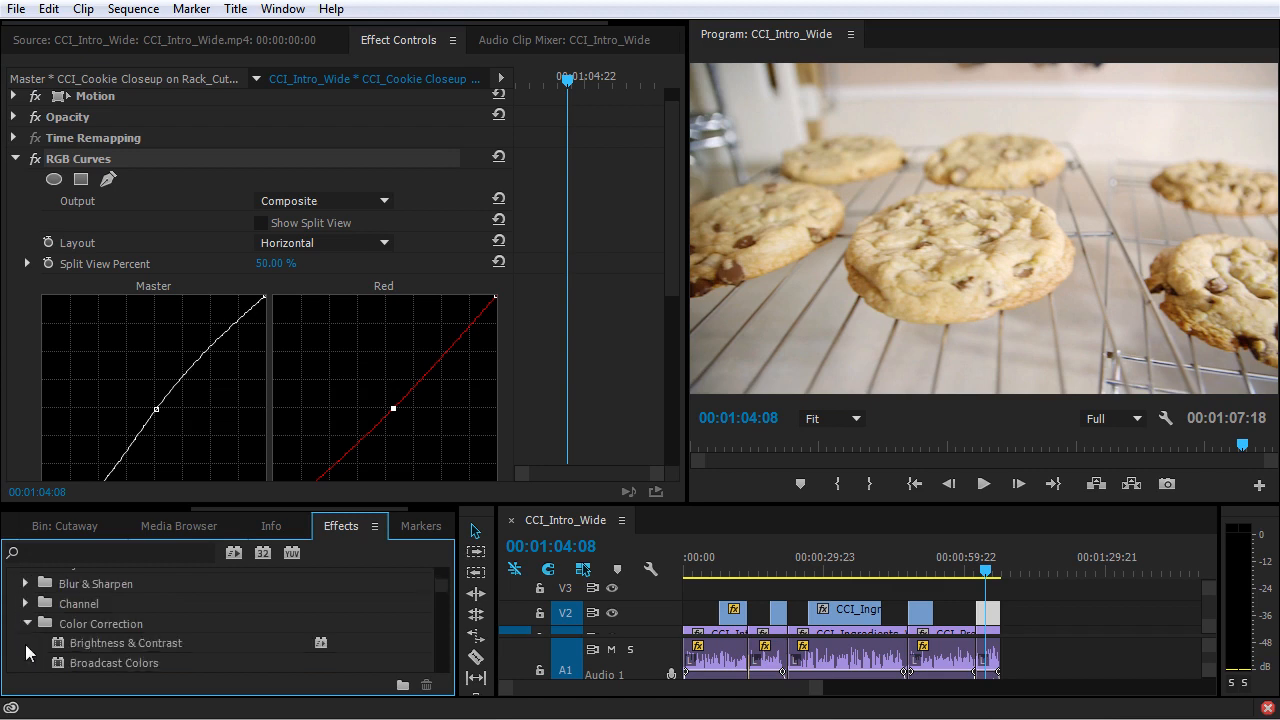
drag(150, 505, 155, 503)
drag(167, 440, 162, 340)
scroll(162, 547, down, 6)
scroll(161, 570, down, 3)
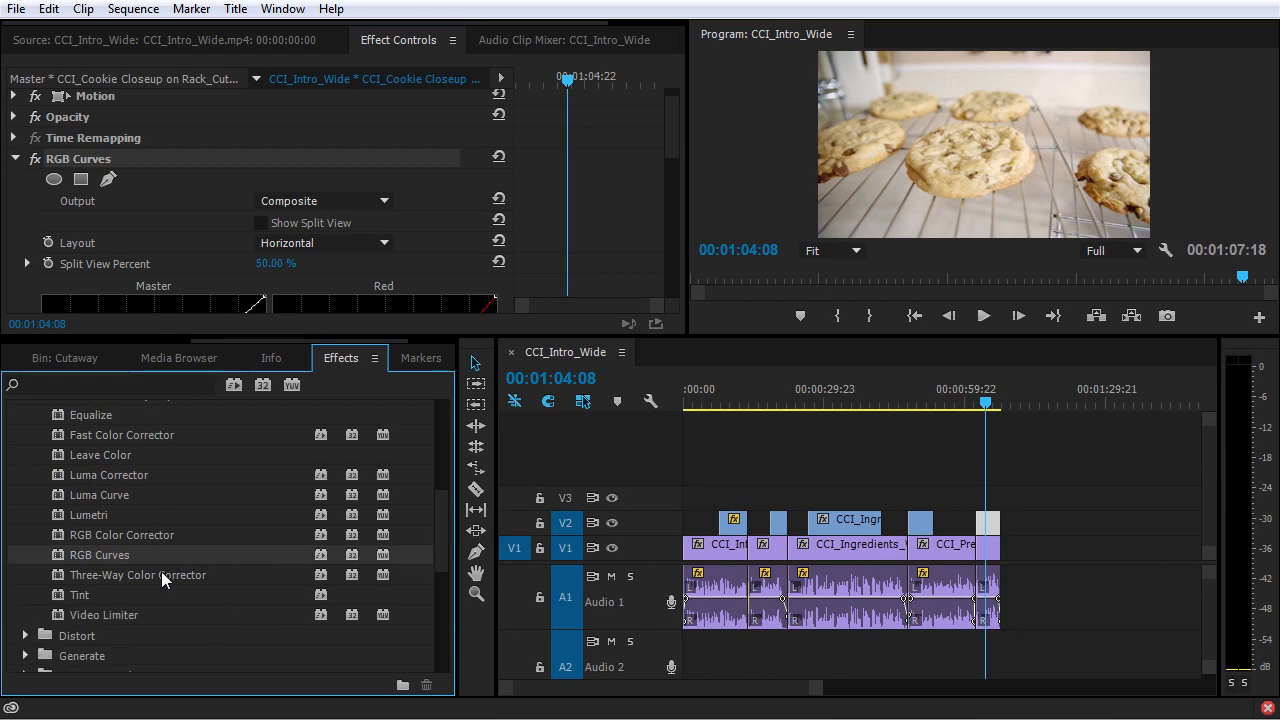
scroll(161, 571, up, 7)
scroll(165, 578, up, 1)
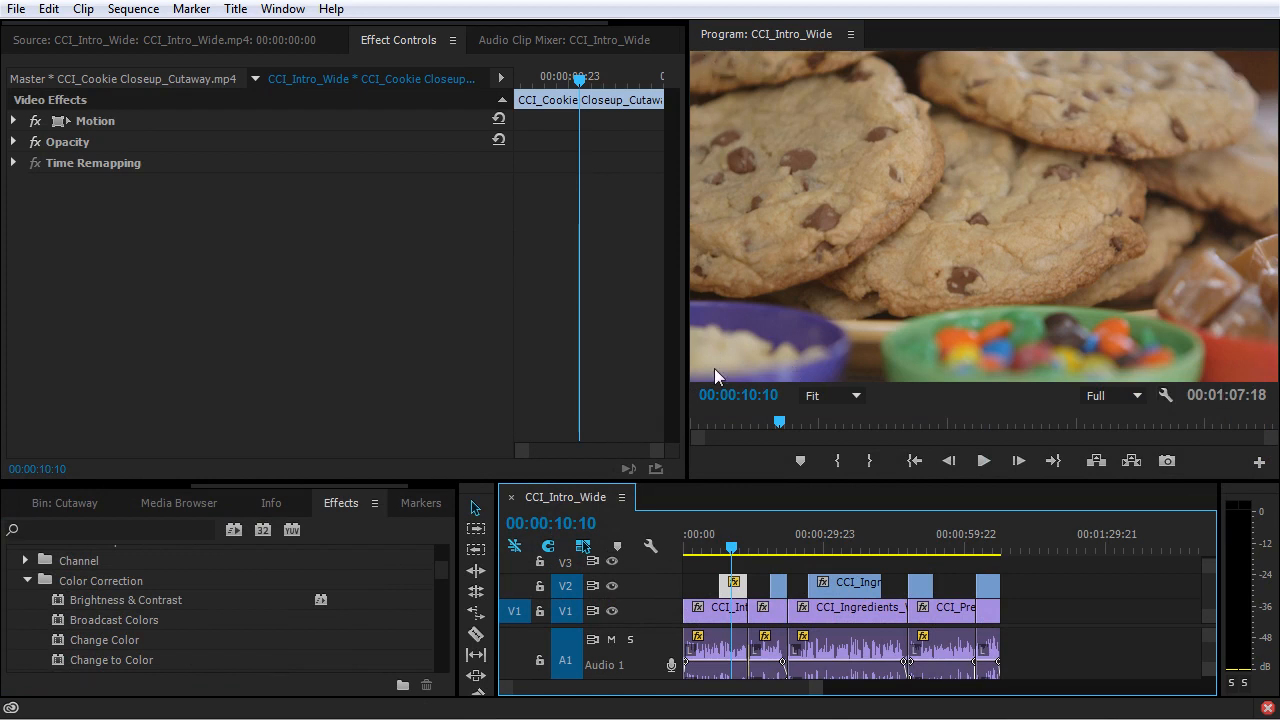
Search the effects for "curv" and apply RGB Curves to the cookie close-up cutaway at 00:00:10:10 on V2.
scroll(92, 611, down, 2)
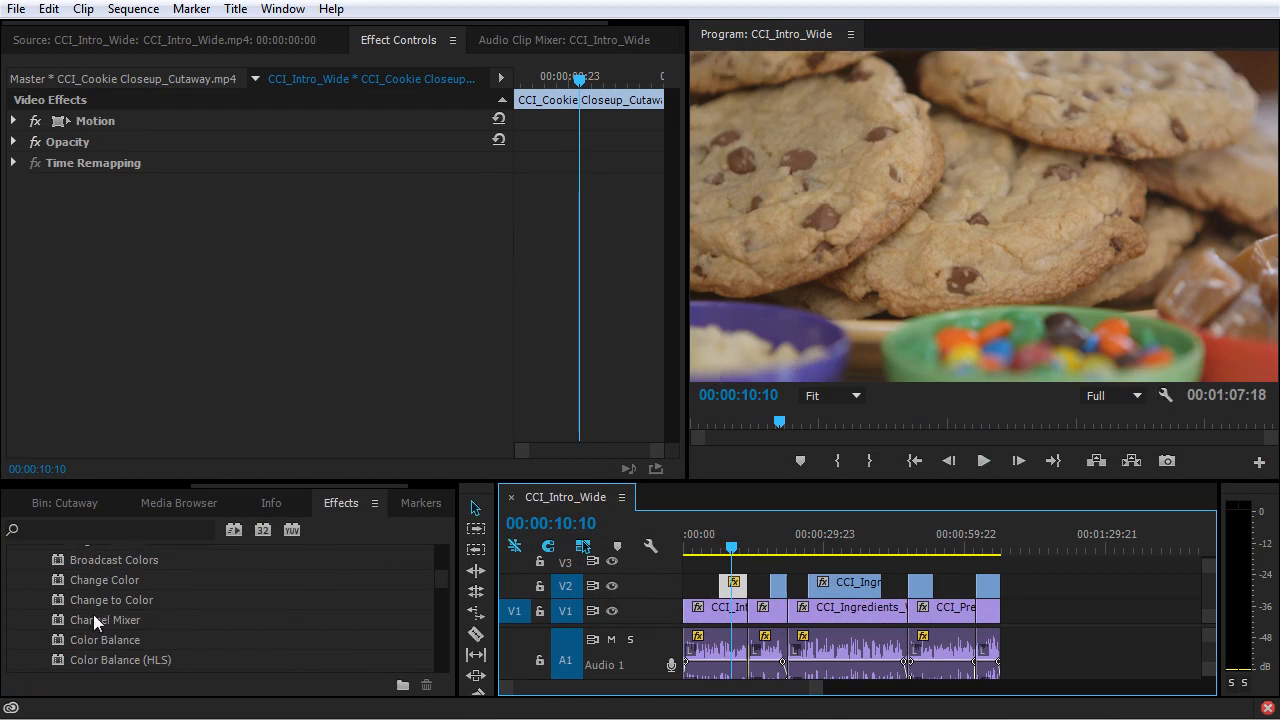
click(90, 527)
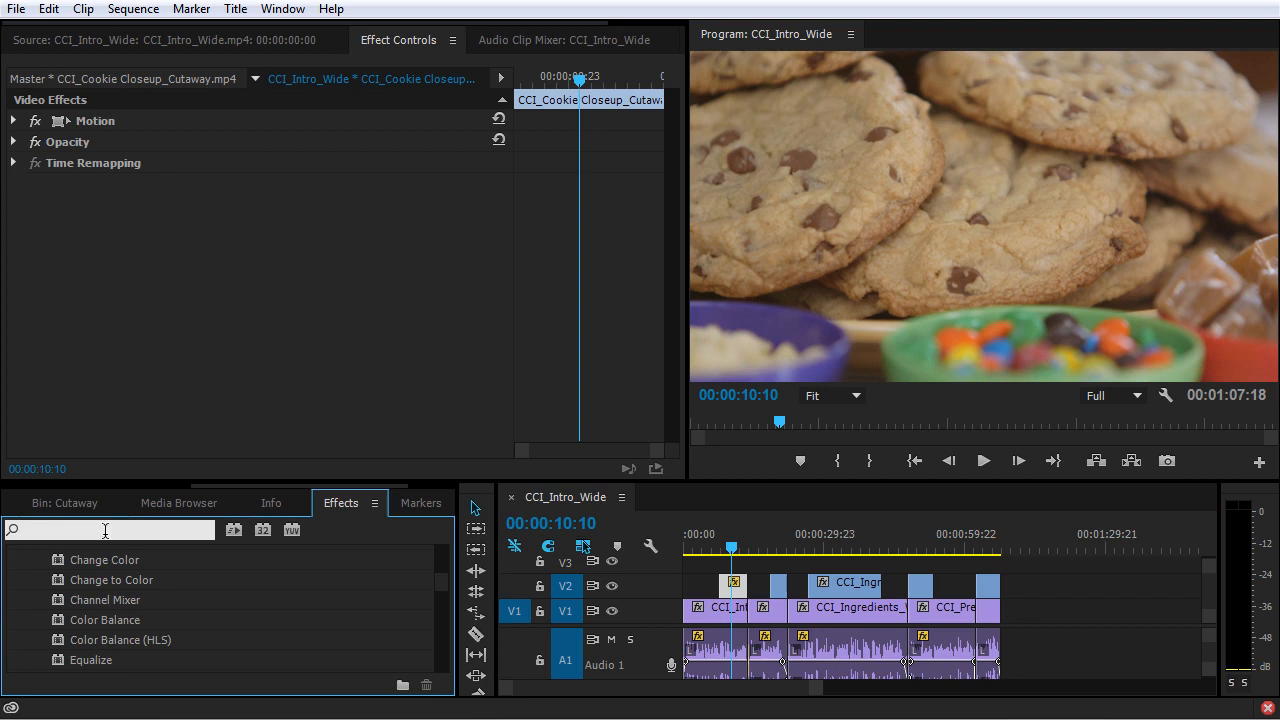
text(curv)
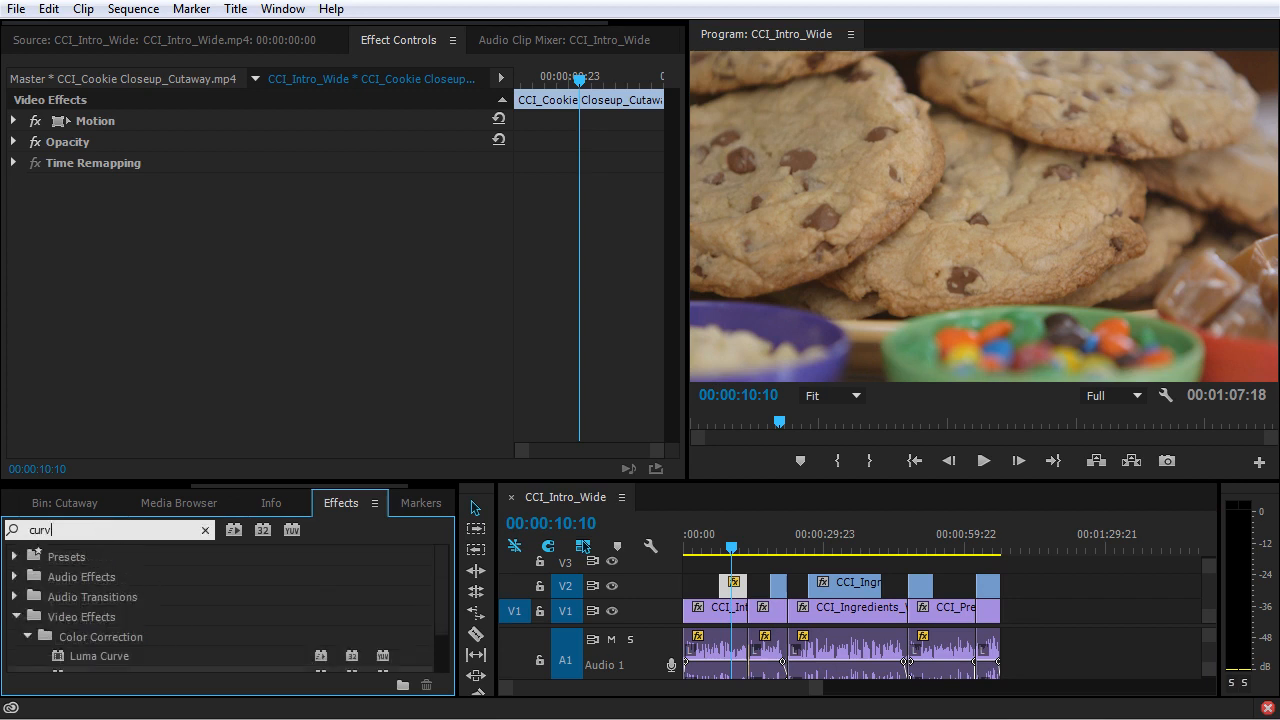
scroll(70, 620, down, 1)
drag(68, 622, 735, 583)
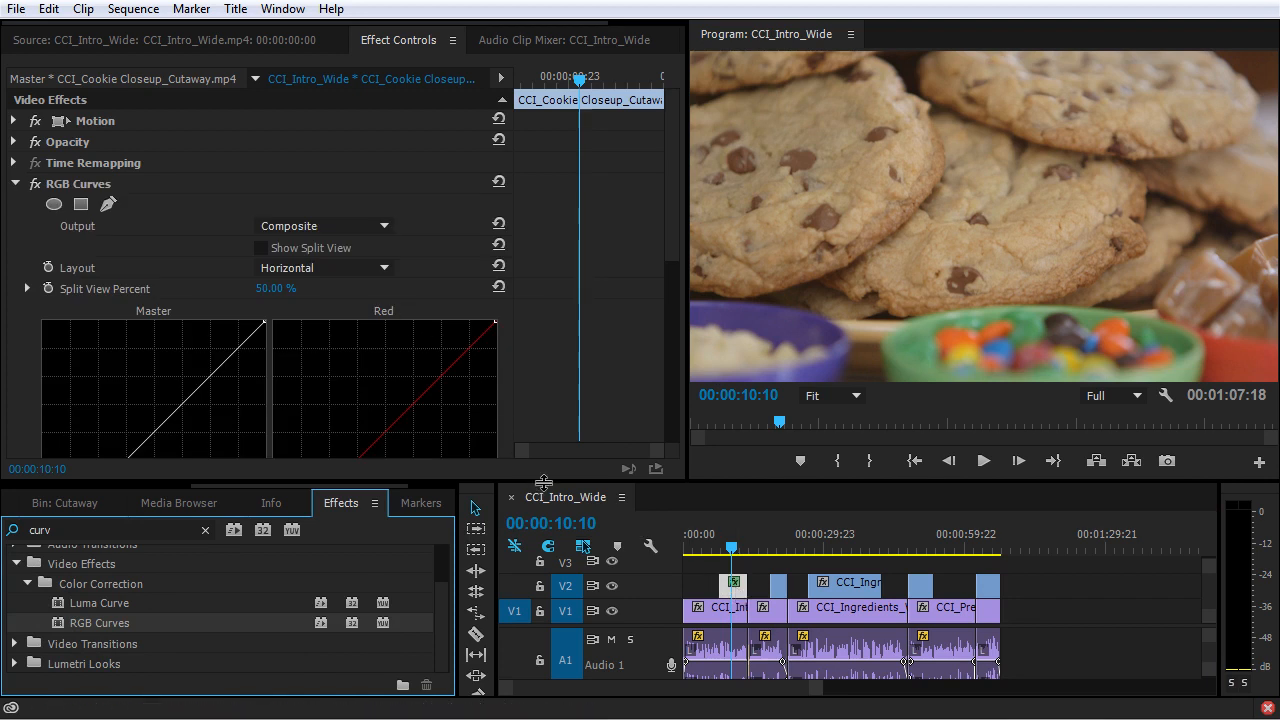
Darken the cutaway clip by pulling the middle of the RGB Curves master curve downward.
drag(540, 480, 553, 637)
drag(672, 215, 674, 269)
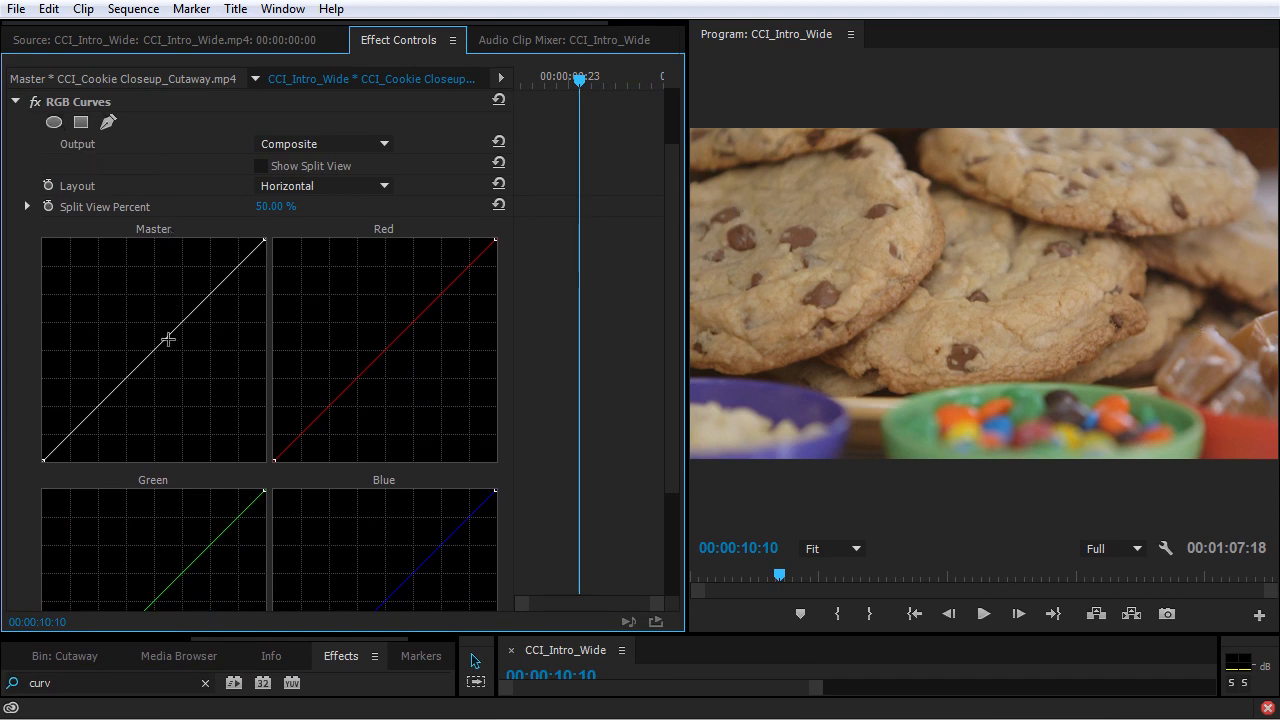
mouse_move(163, 340)
mouse_down()
mouse_move(177, 369)
mouse_move(176, 355)
mouse_up()
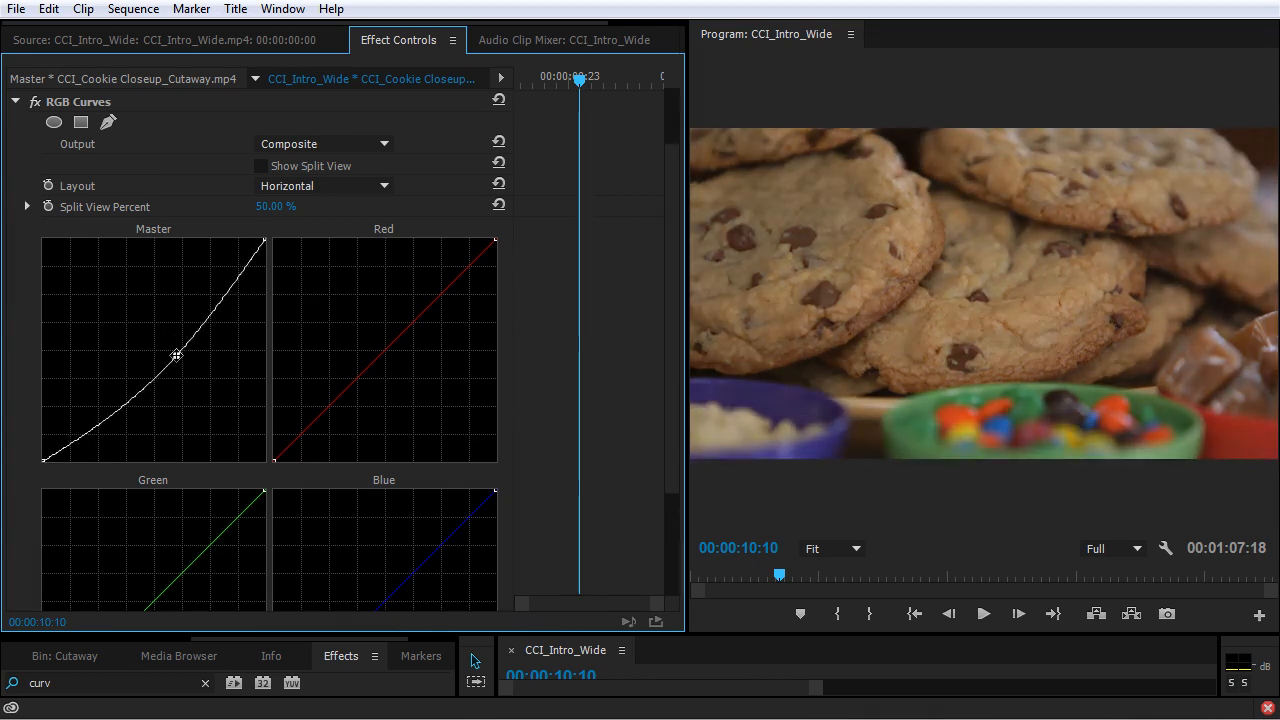
Add an ellipse mask to RGB Curves and stretch it out to nearly fill the frame.
click(53, 123)
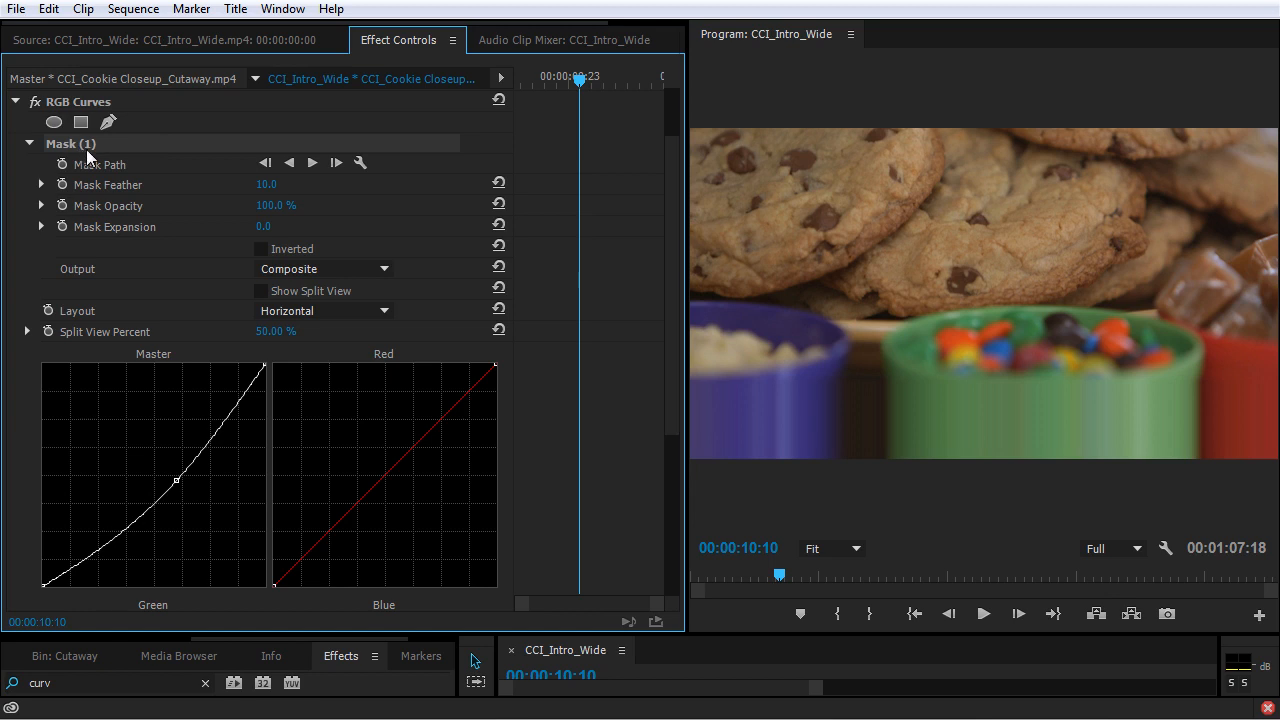
drag(1057, 294, 1270, 302)
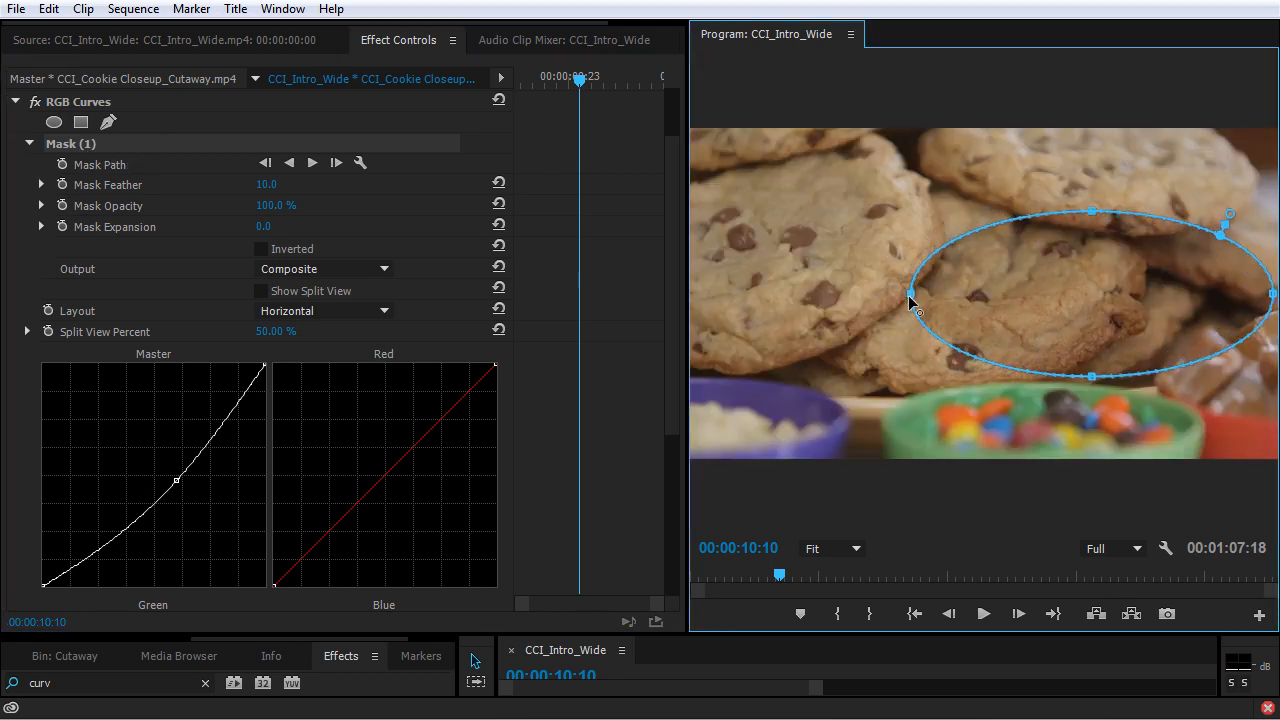
drag(914, 308, 707, 318)
drag(989, 211, 989, 141)
drag(989, 377, 990, 443)
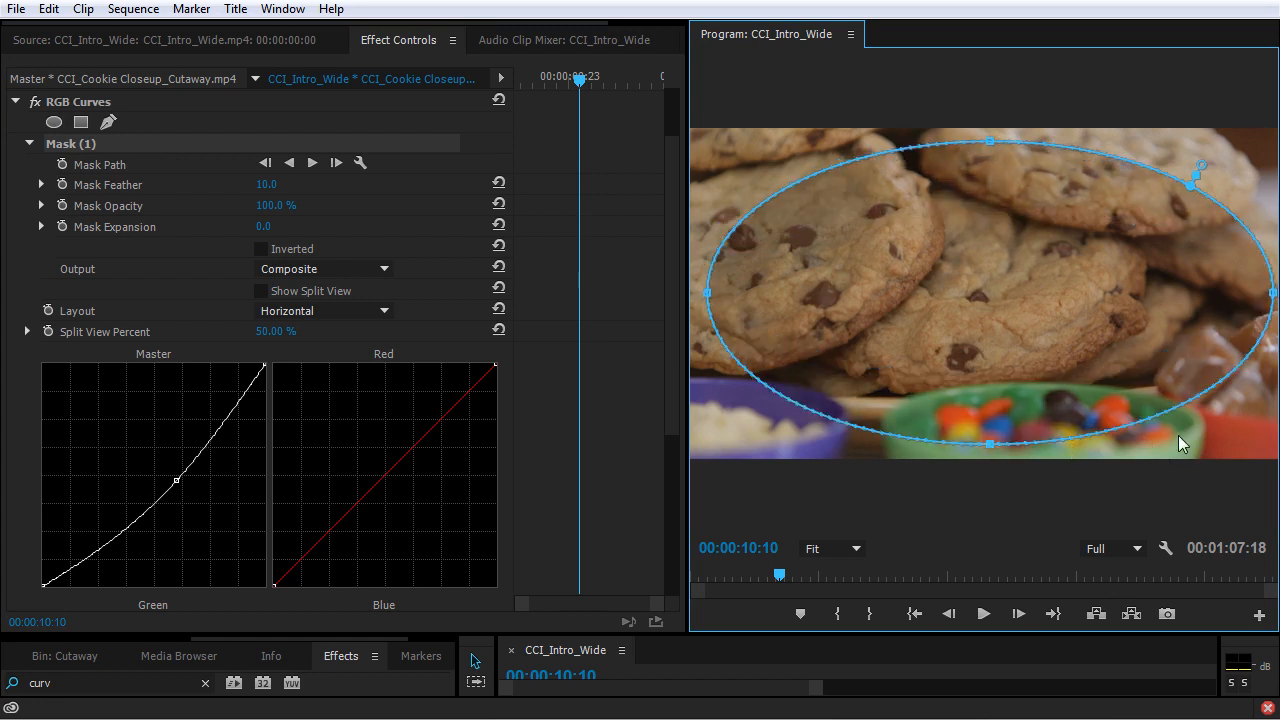
Push the ellipse mask out toward all four frame corners to form a rounded rectangle.
drag(1177, 420, 1231, 437)
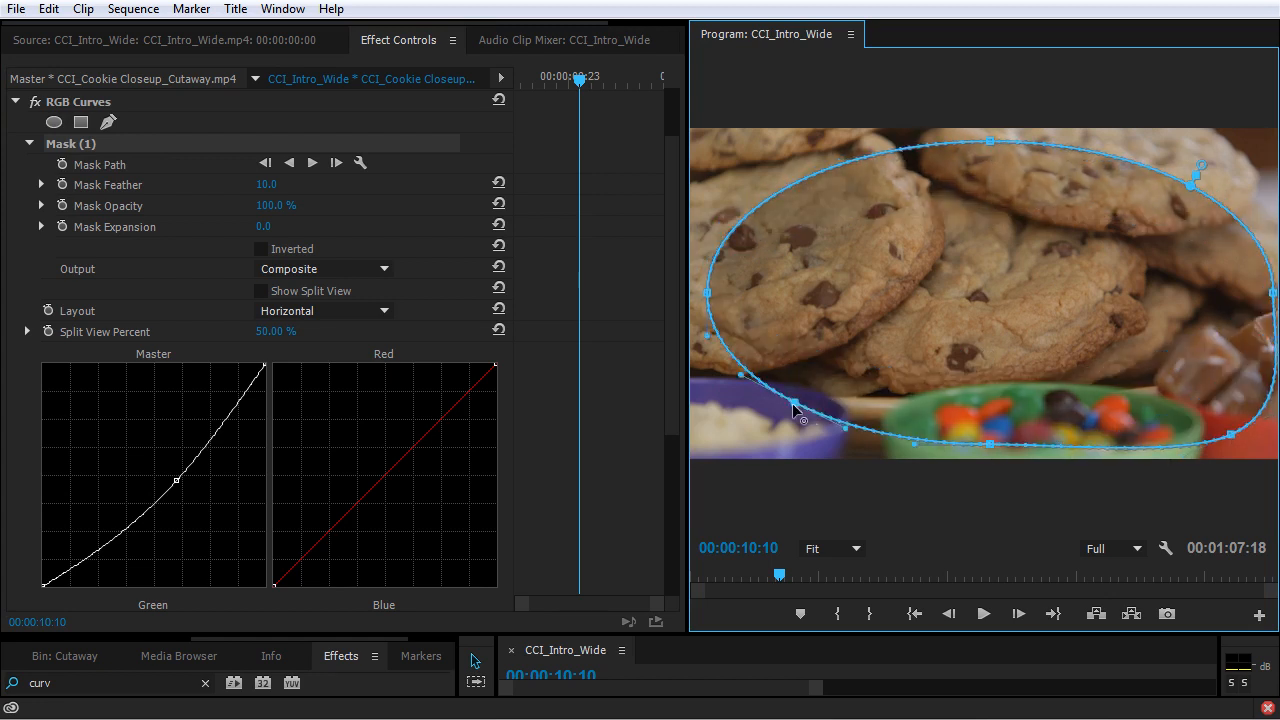
drag(748, 378, 732, 430)
drag(775, 200, 740, 152)
drag(1192, 183, 1221, 148)
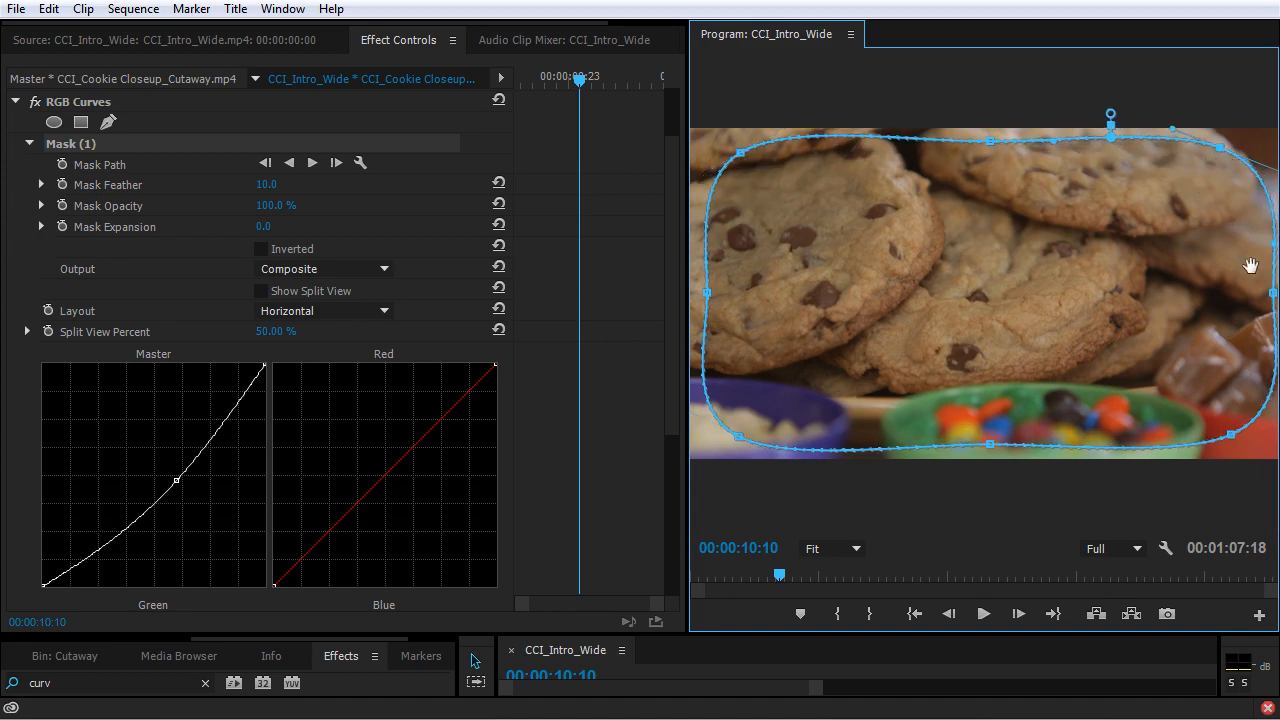
Invert the mask with a feather of 203 and expansion of 15, and lower the master curve's midpoint further to darken the edges.
click(263, 249)
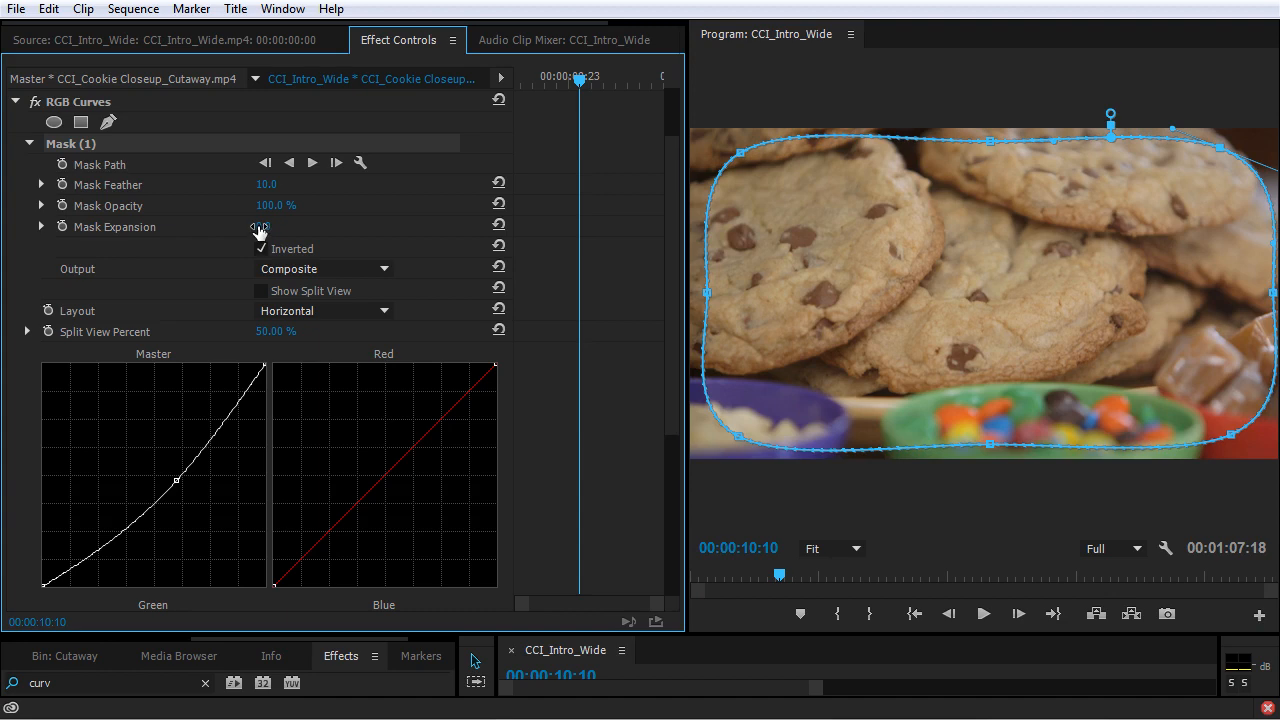
drag(266, 187, 345, 187)
mouse_move(274, 226)
mouse_down()
mouse_move(295, 226)
mouse_move(281, 227)
mouse_up()
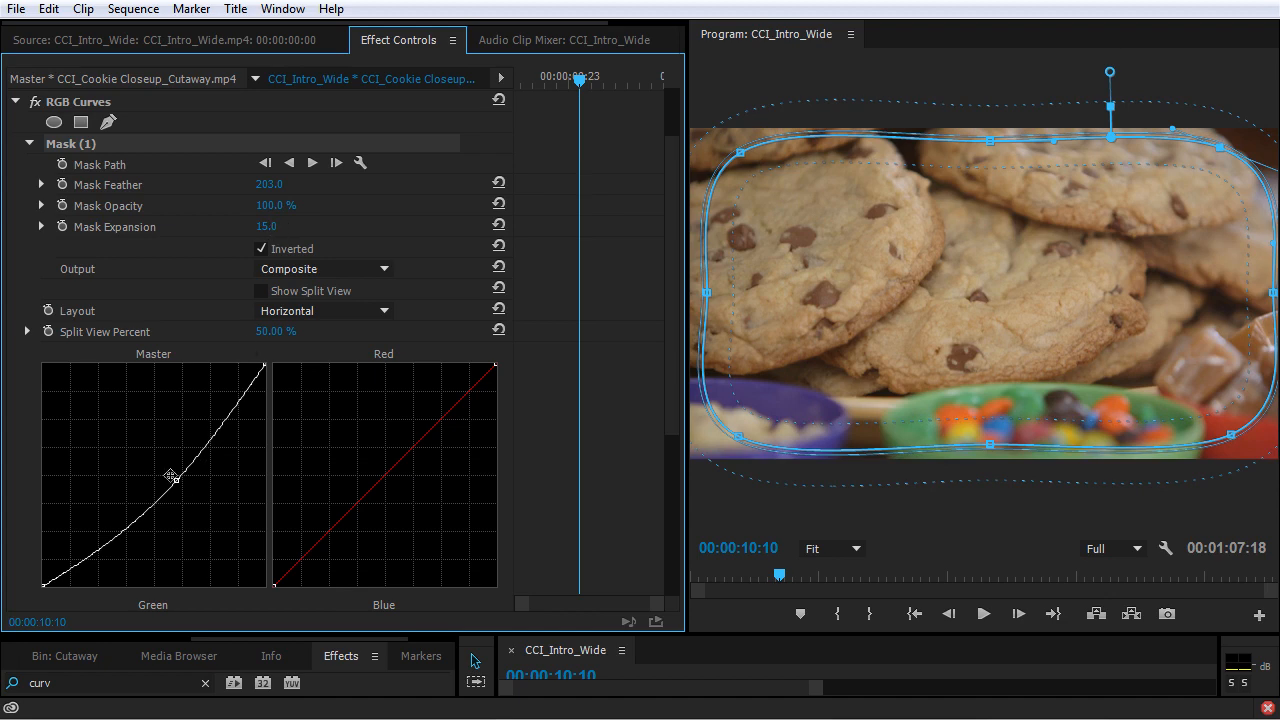
mouse_move(176, 480)
mouse_down()
mouse_move(189, 497)
mouse_move(178, 500)
mouse_up()
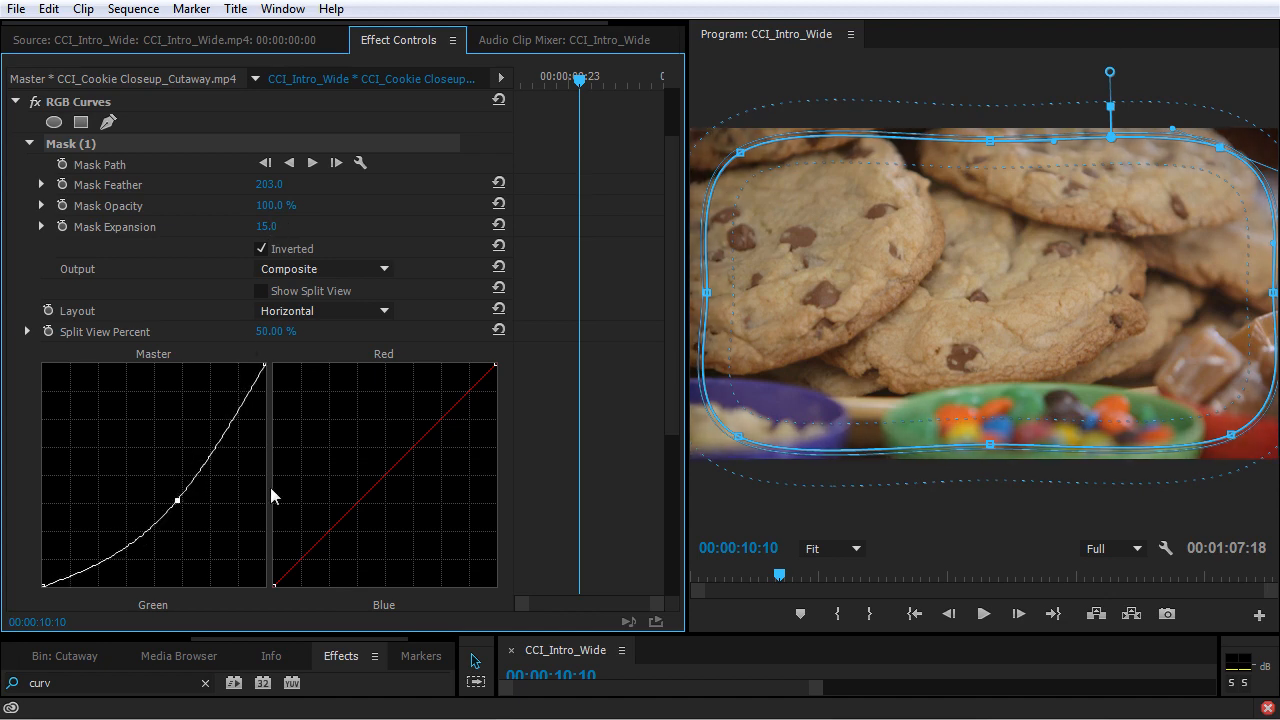
click(533, 441)
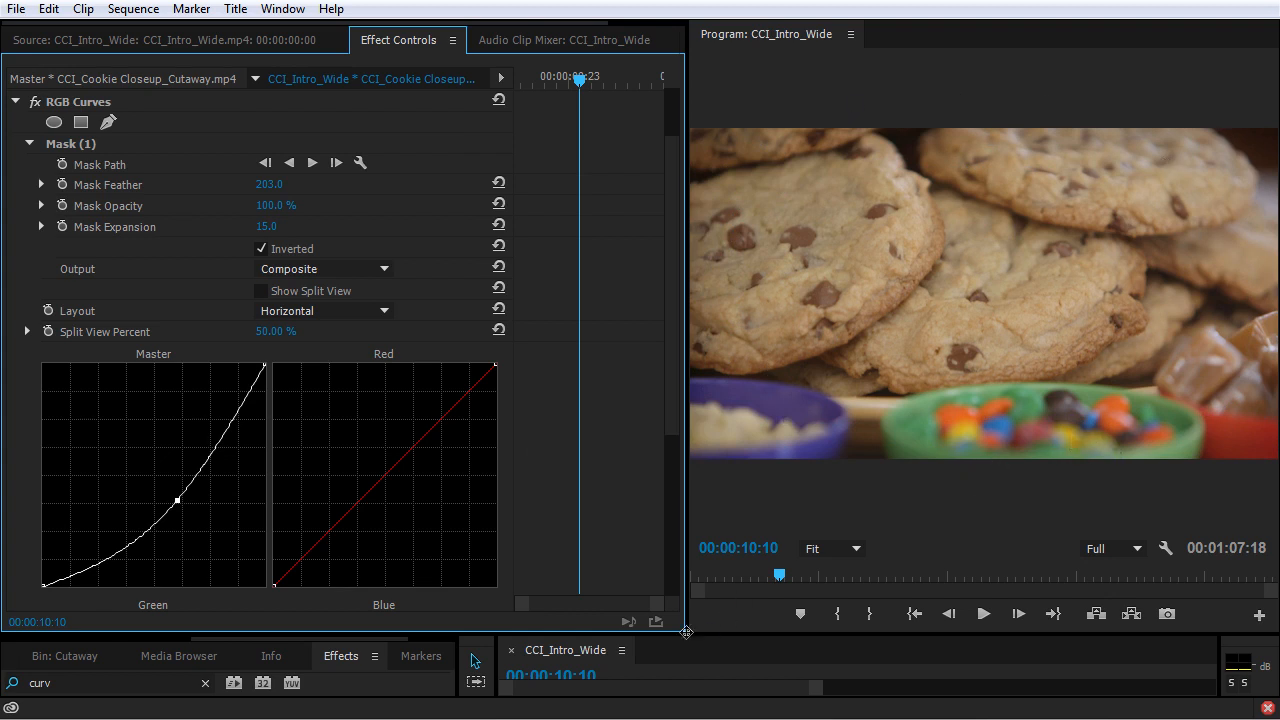
Resize the panels to give the timeline its full height back and move the playhead to 00:00:15:03.
drag(685, 636, 622, 430)
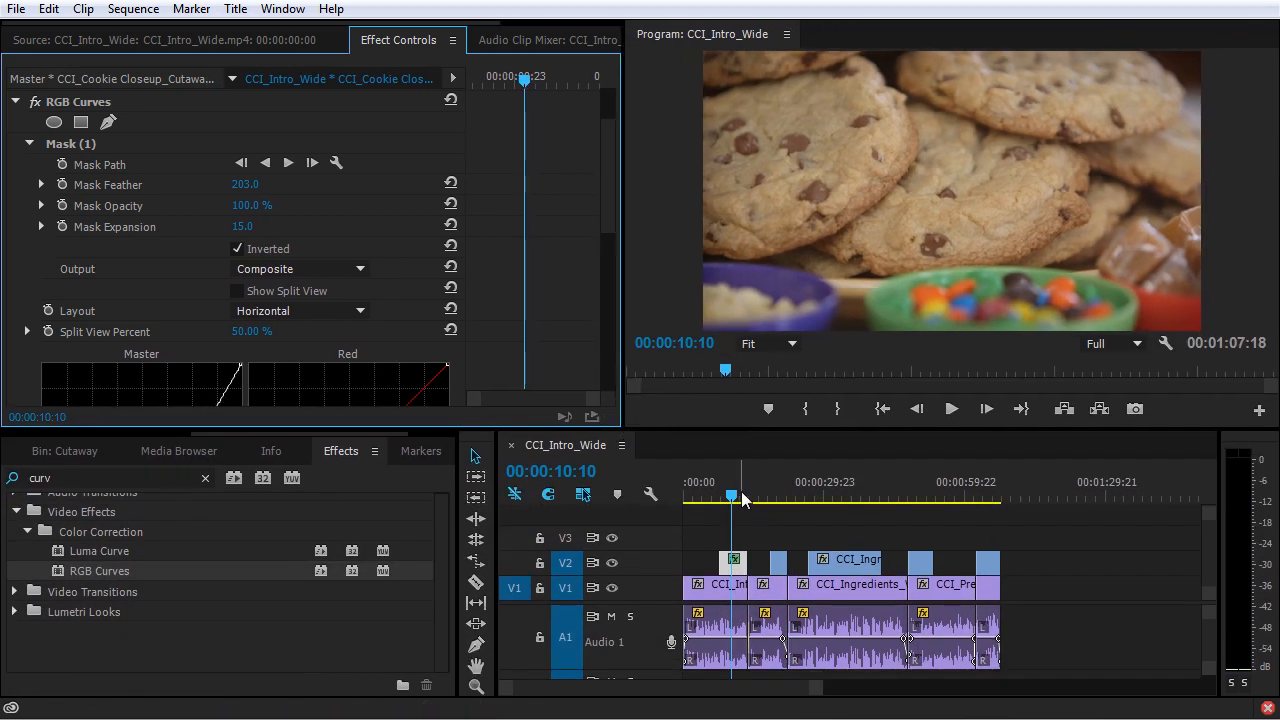
drag(746, 500, 757, 501)
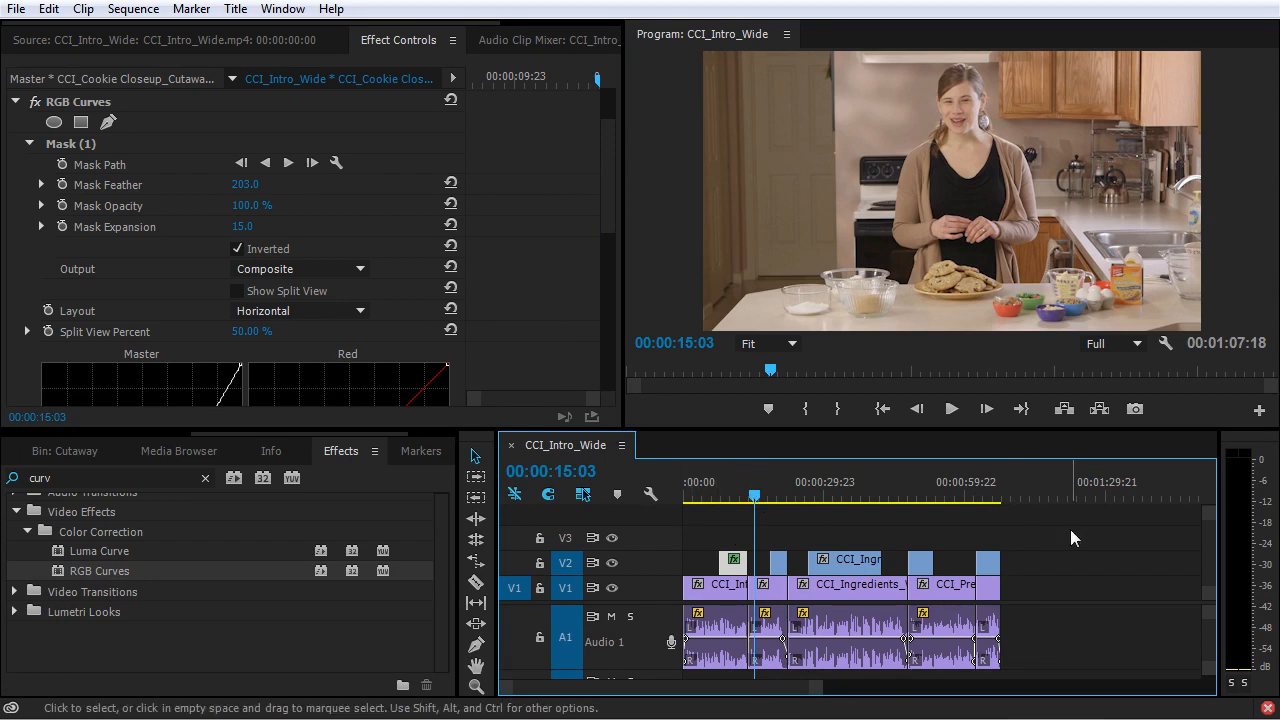
scroll(105, 436, up, 3)
Create a 1920 × 1080, 23.976 fps adjustment layer and place it on V3, stretched across the whole sequence.
click(106, 449)
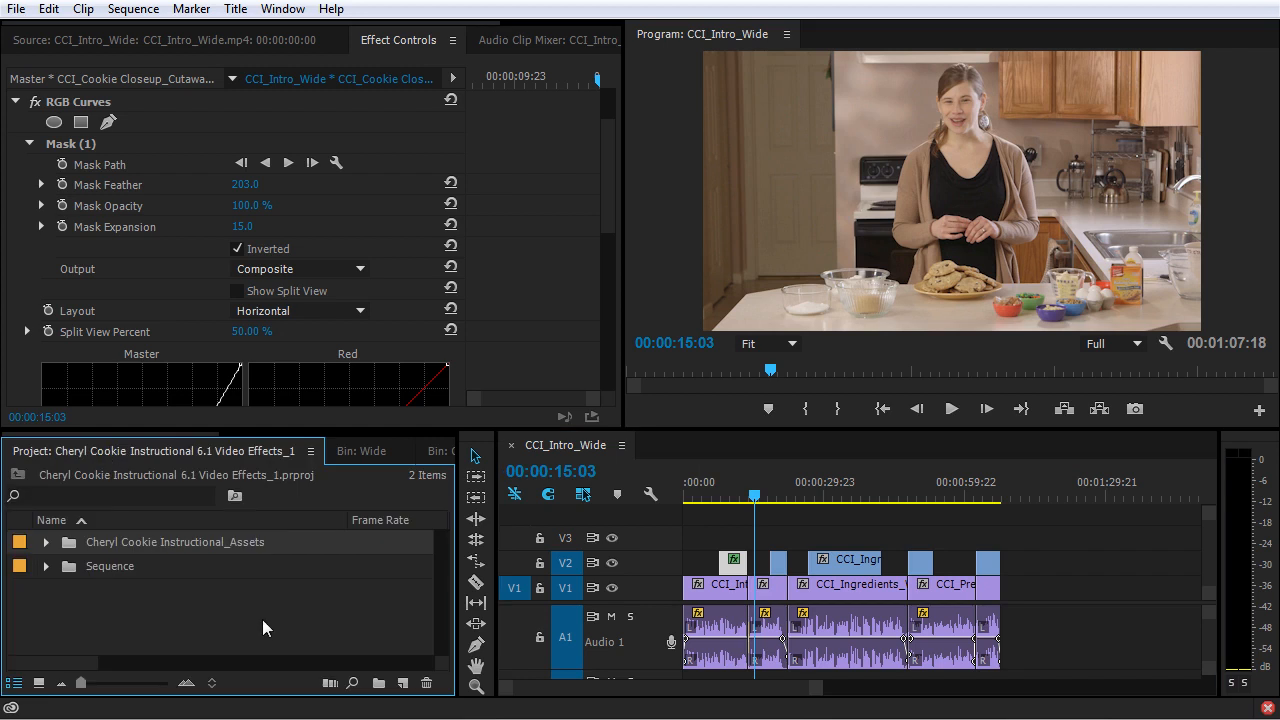
click(404, 683)
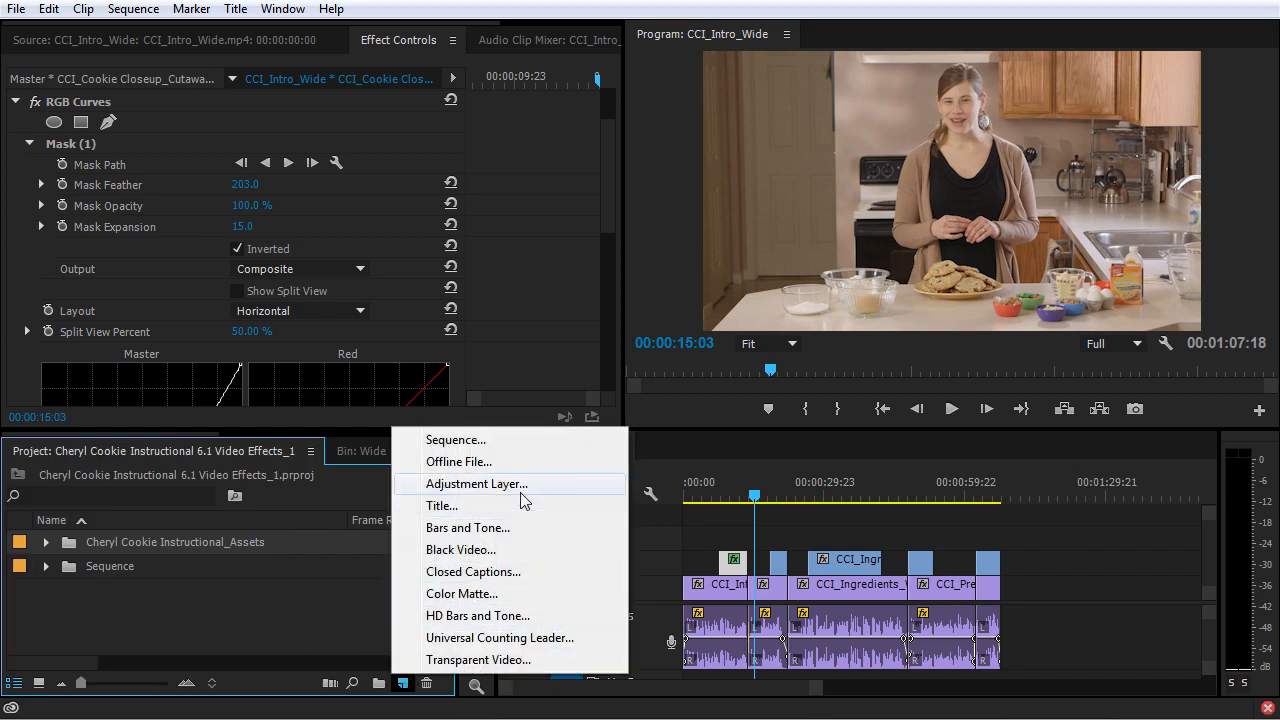
click(476, 483)
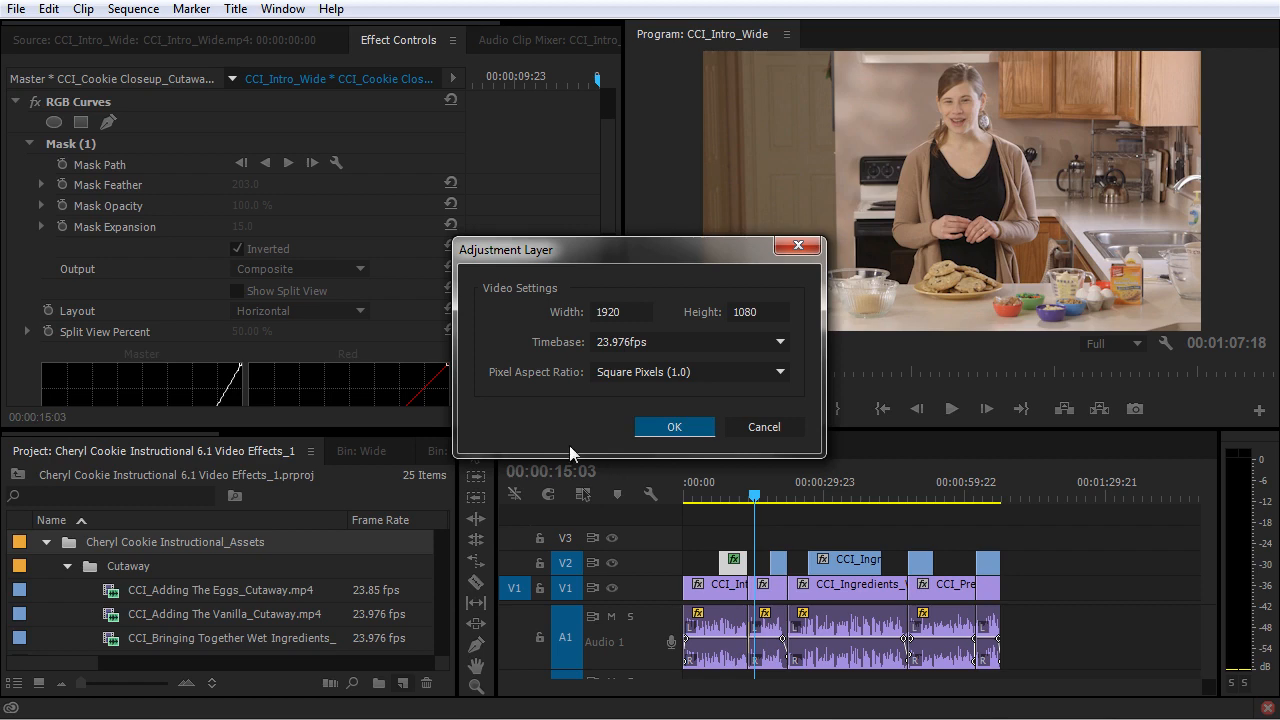
click(658, 427)
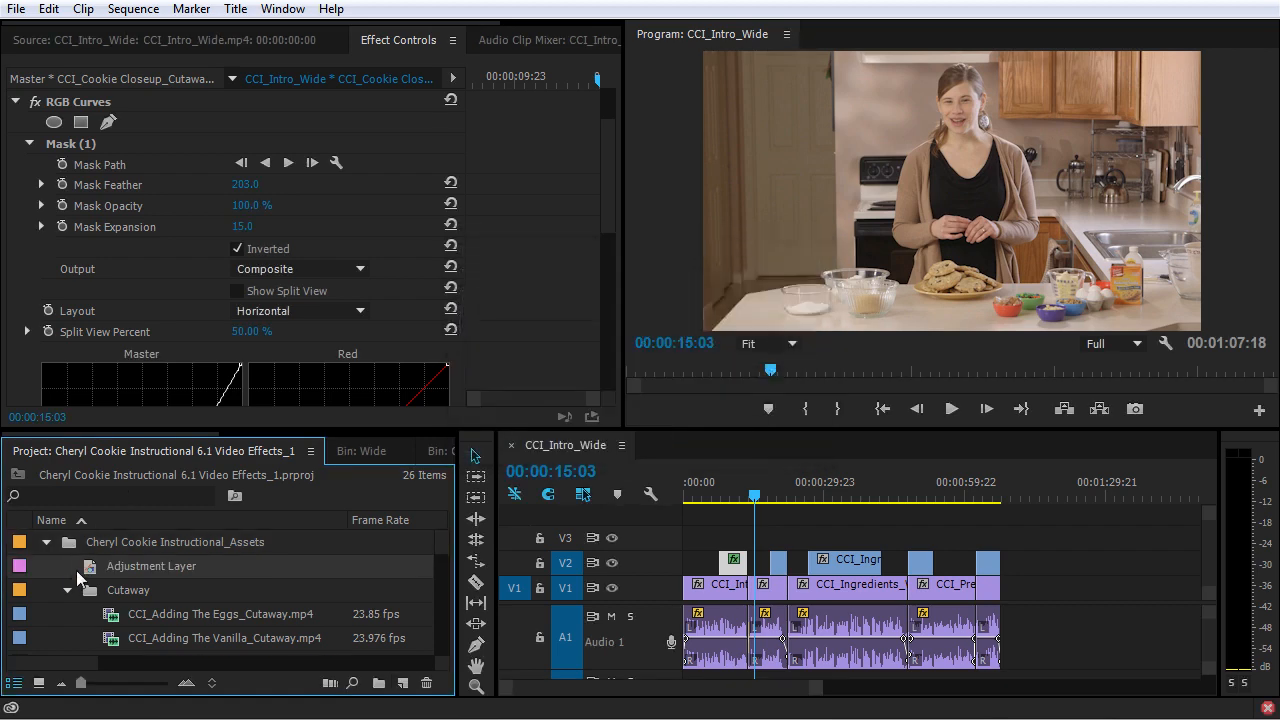
drag(90, 568, 998, 545)
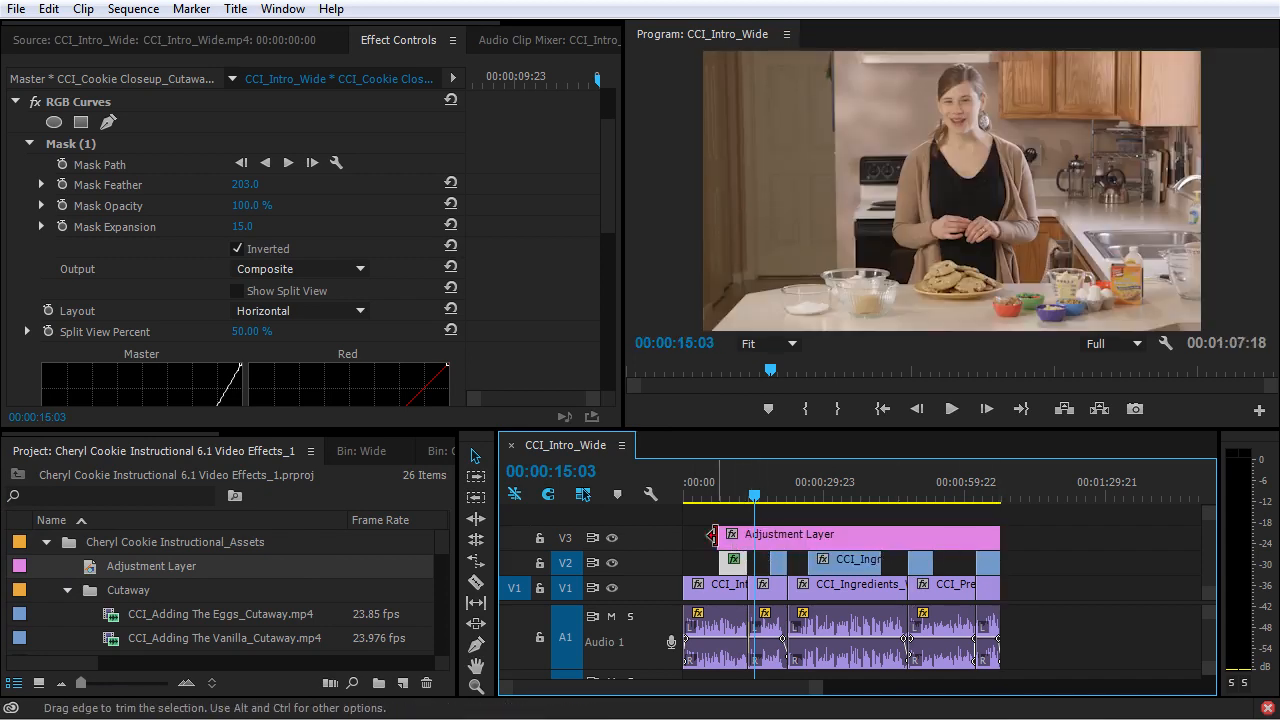
drag(720, 535, 652, 549)
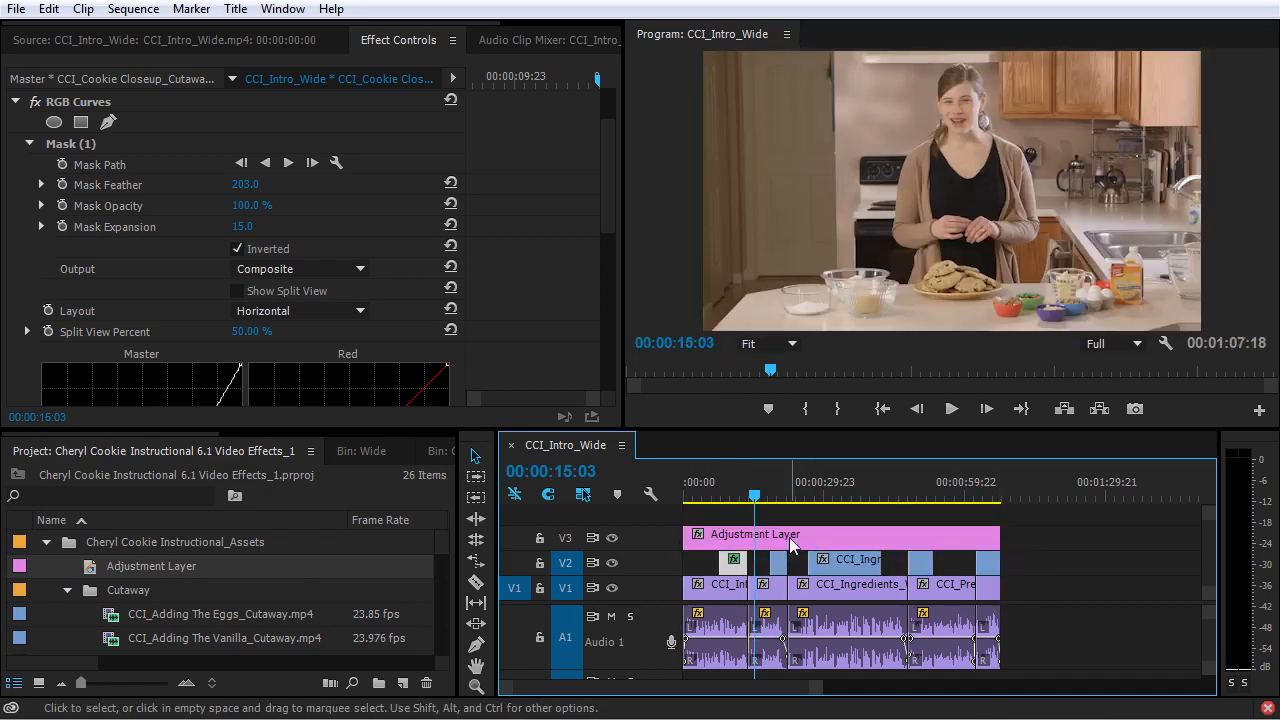
Remove RGB Curves and its mask from the cookie closeup clip and paste it onto the adjustment layer.
click(733, 495)
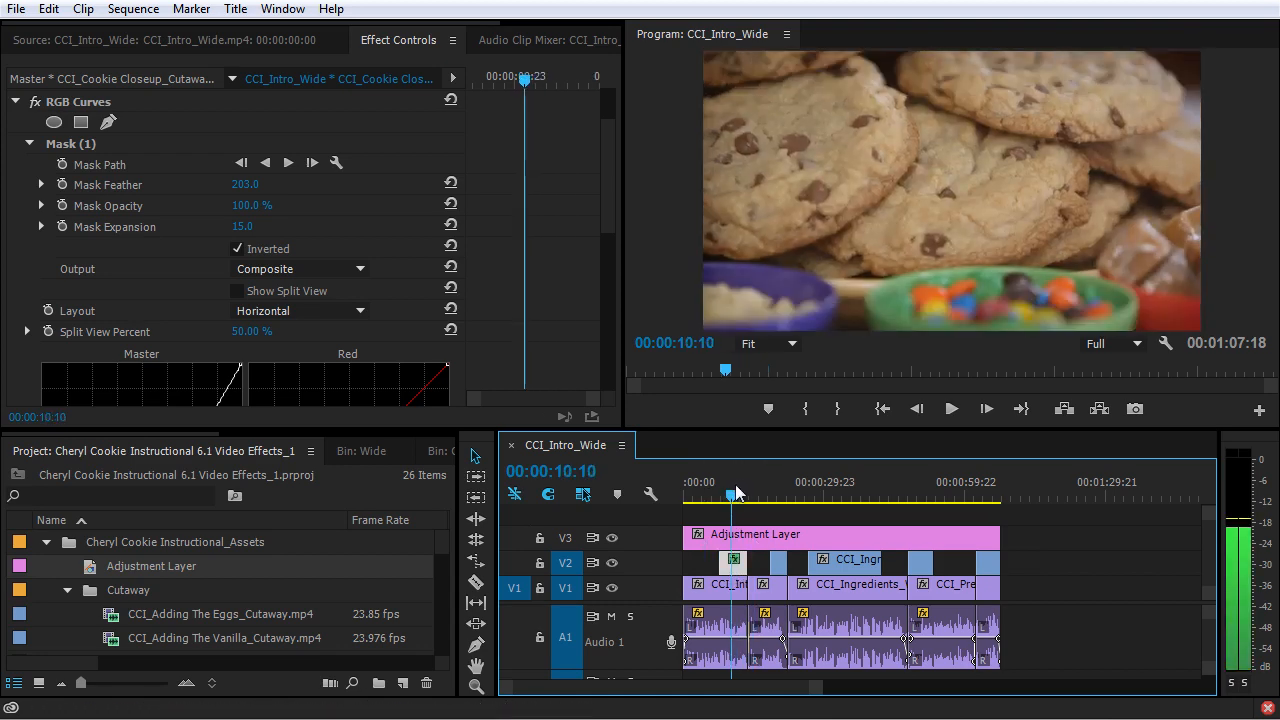
click(84, 106)
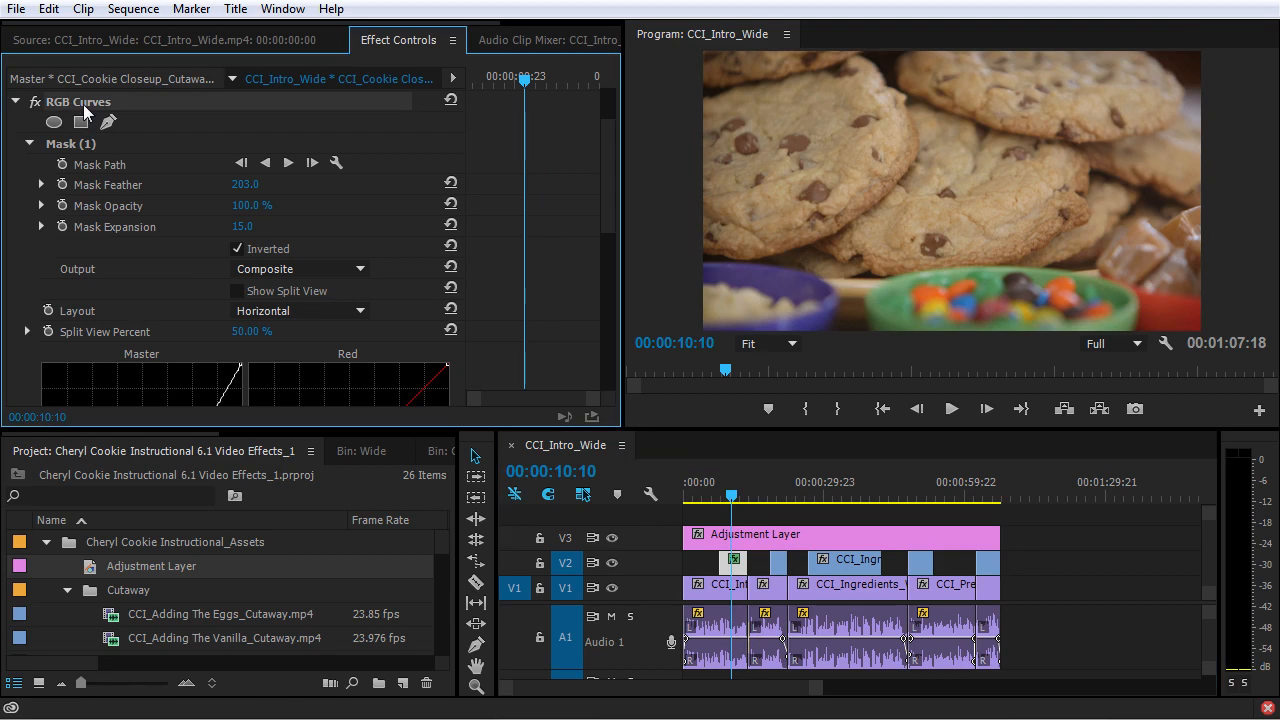
key(Delete)
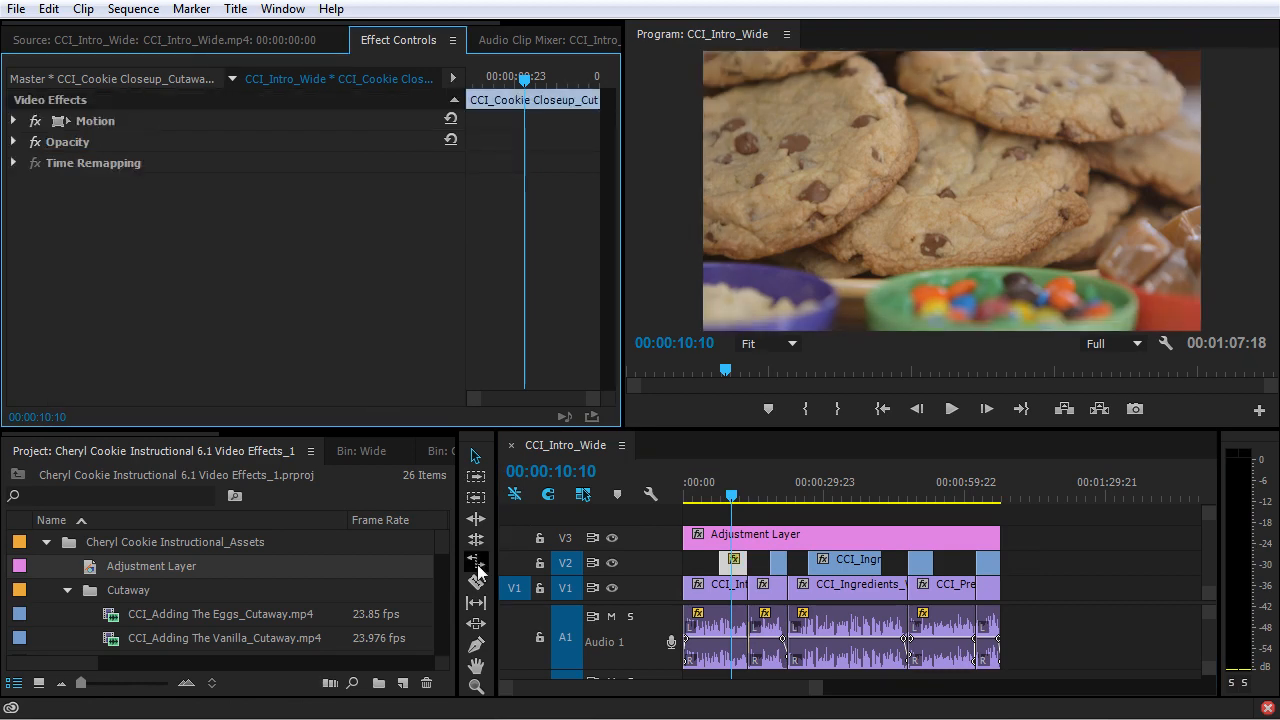
click(787, 543)
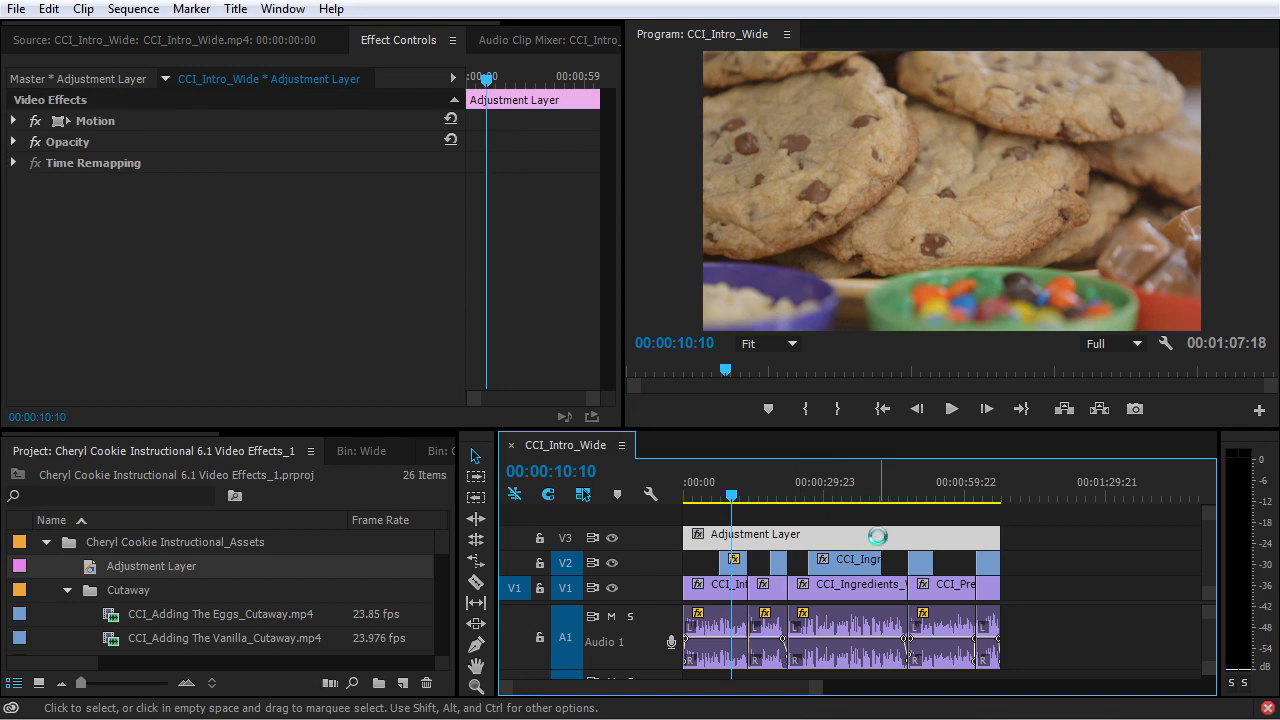
key(ctrl+v)
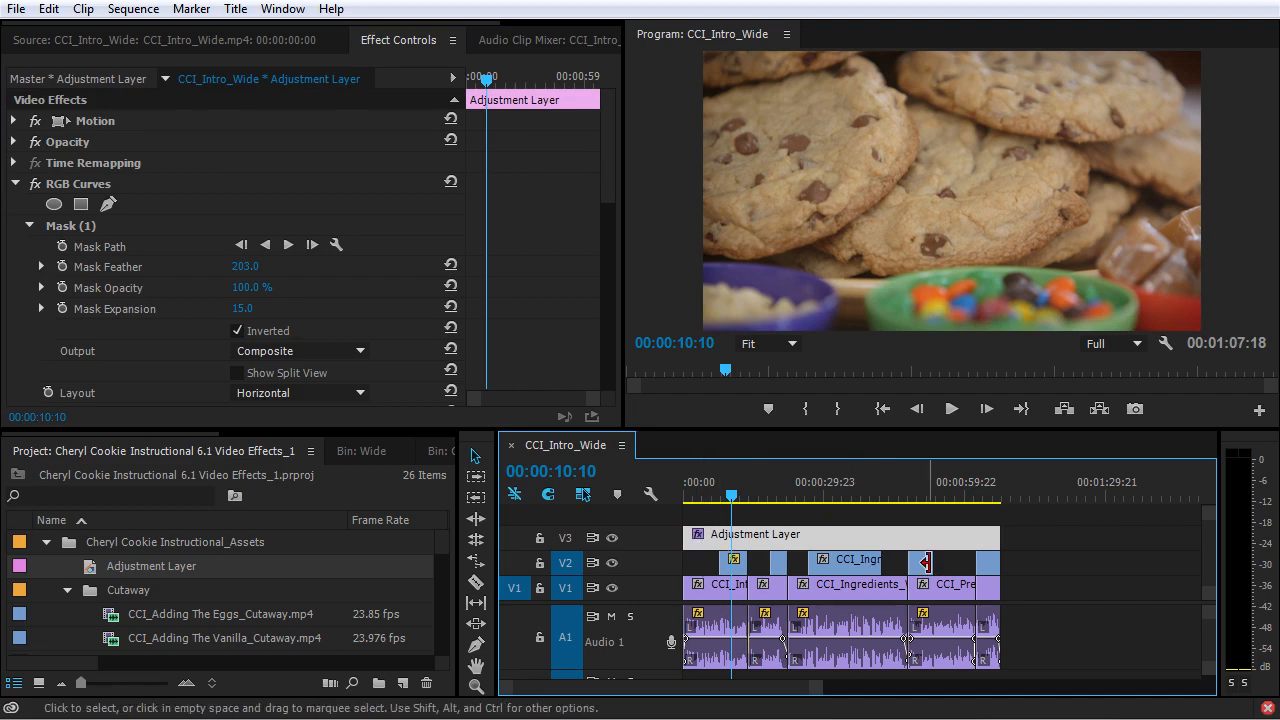
Check the vignette on other clips by raising the ingredients cutaway to V4 above the adjustment layer and returning it to V2.
click(701, 494)
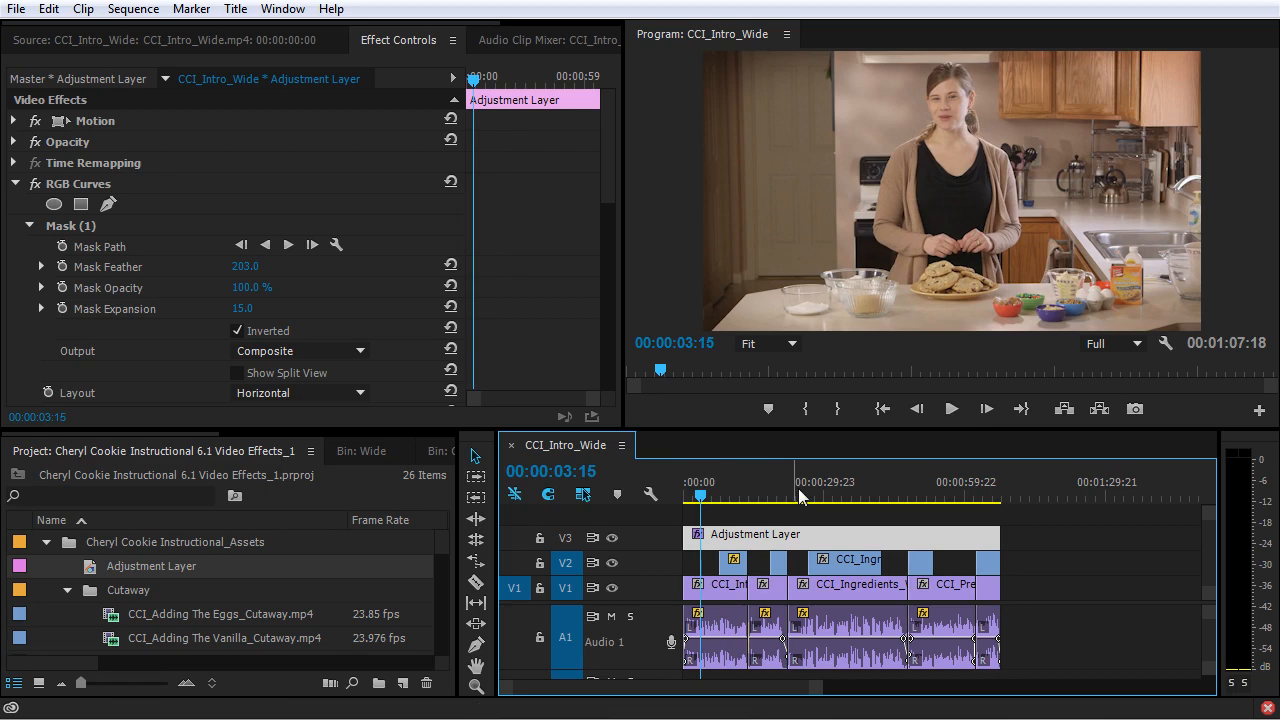
click(850, 490)
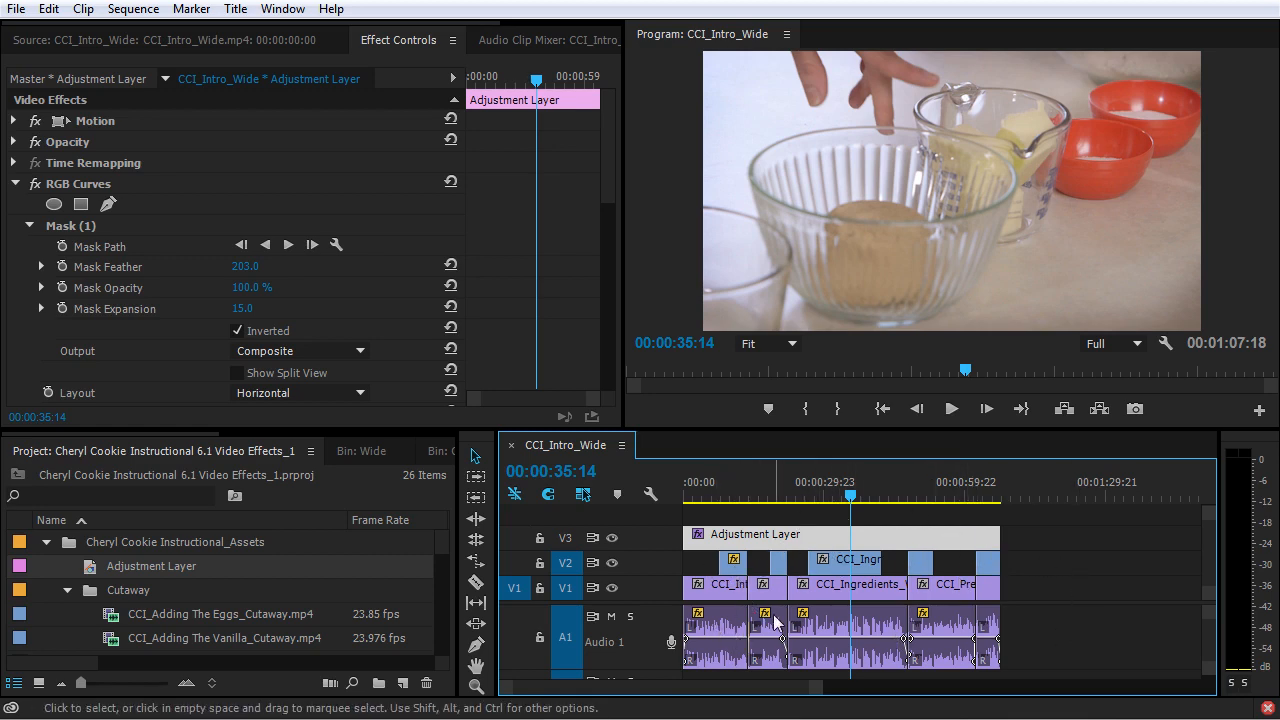
drag(858, 559, 857, 523)
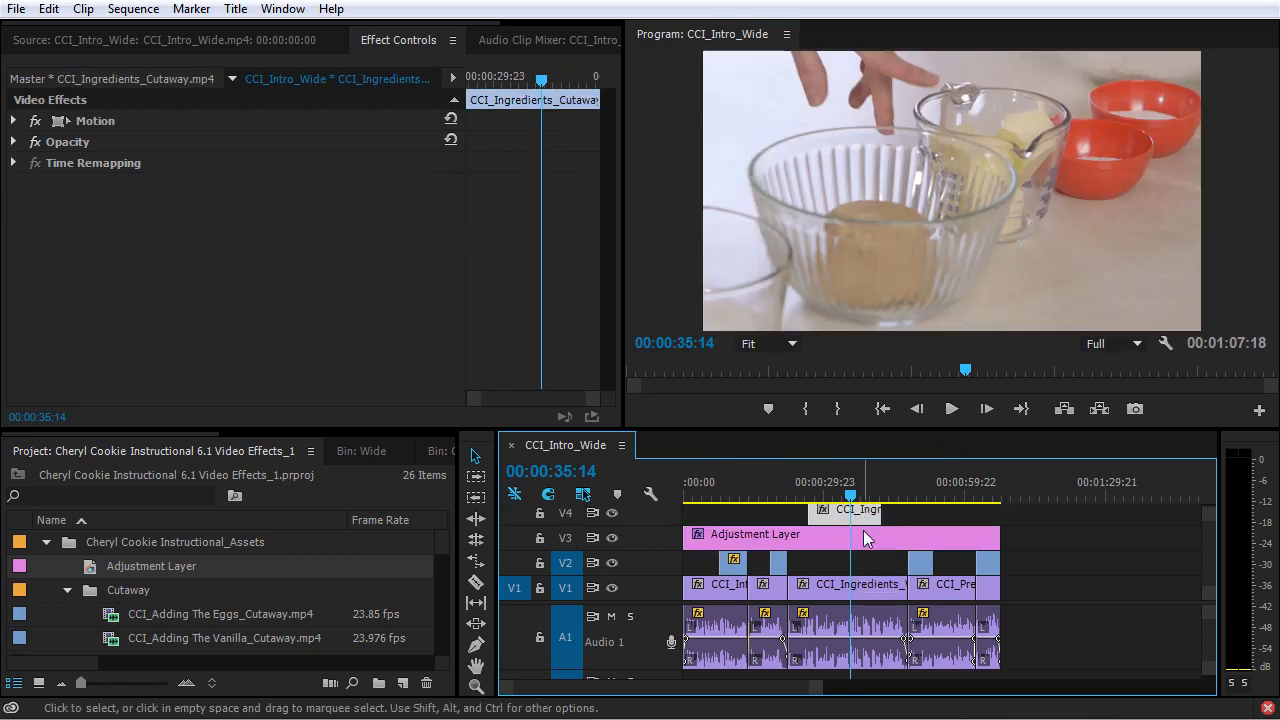
drag(868, 511, 869, 560)
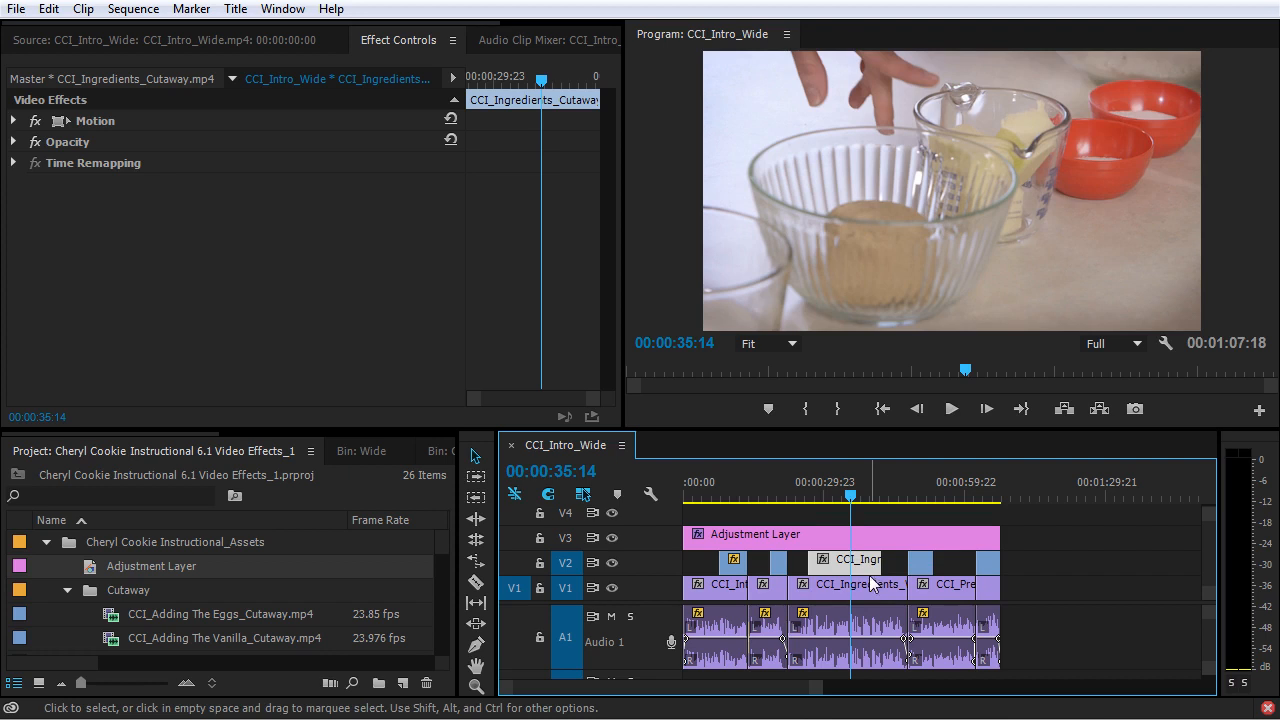
Delete the adjustment layer from V3 and collapse the Cheryl Cookie Instructional_Assets folder in the project.
click(810, 534)
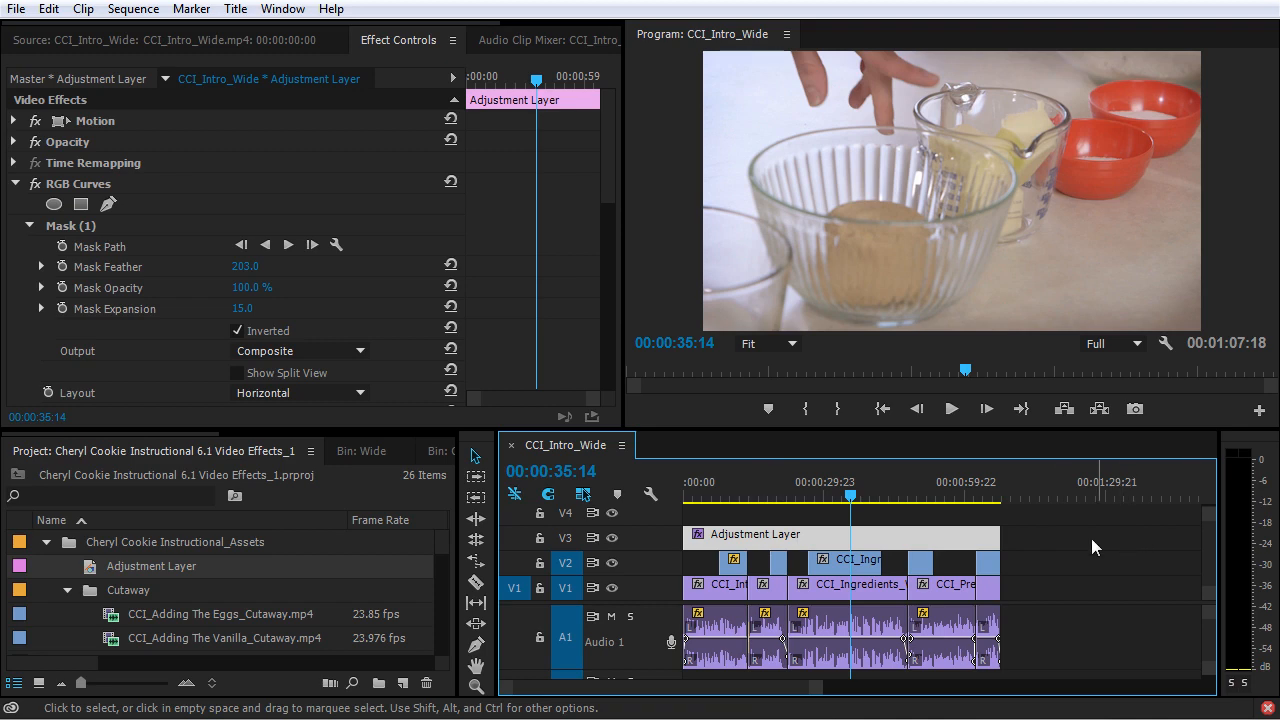
key(Delete)
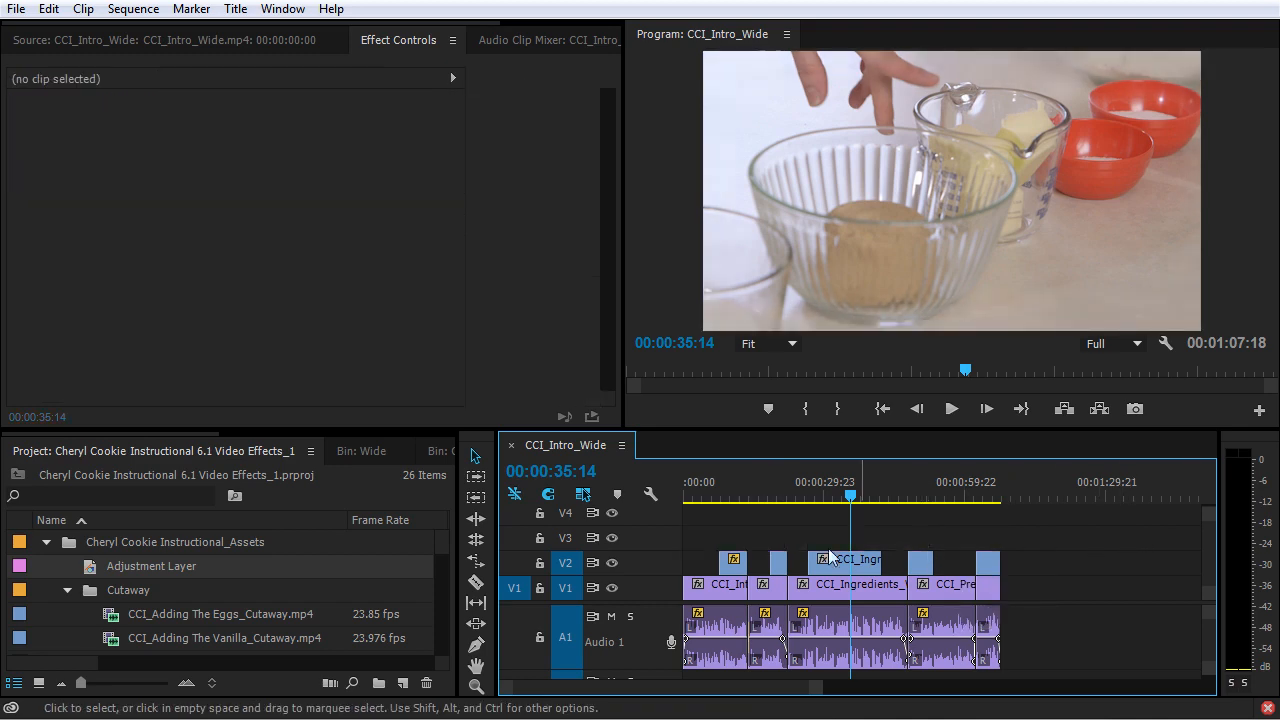
click(46, 543)
scroll(412, 430, down, 5)
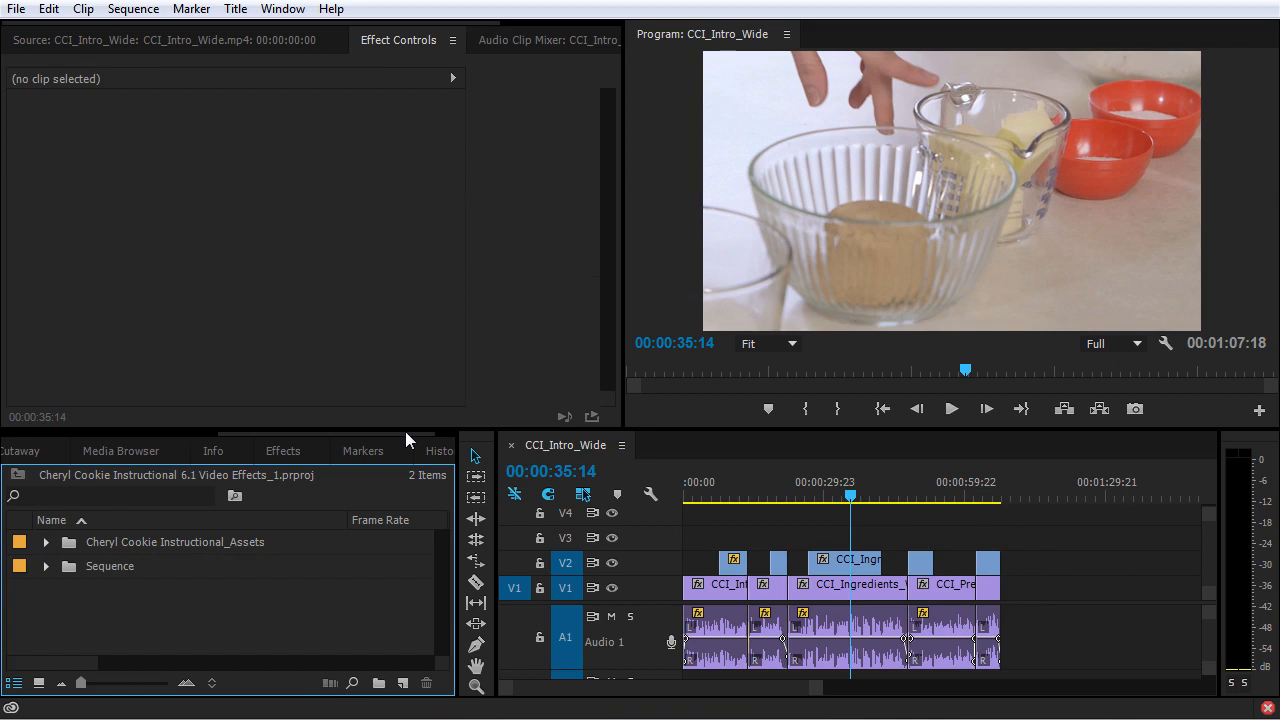
Clear the effects search and find Cross Dissolve among the Dissolve video transitions.
click(283, 451)
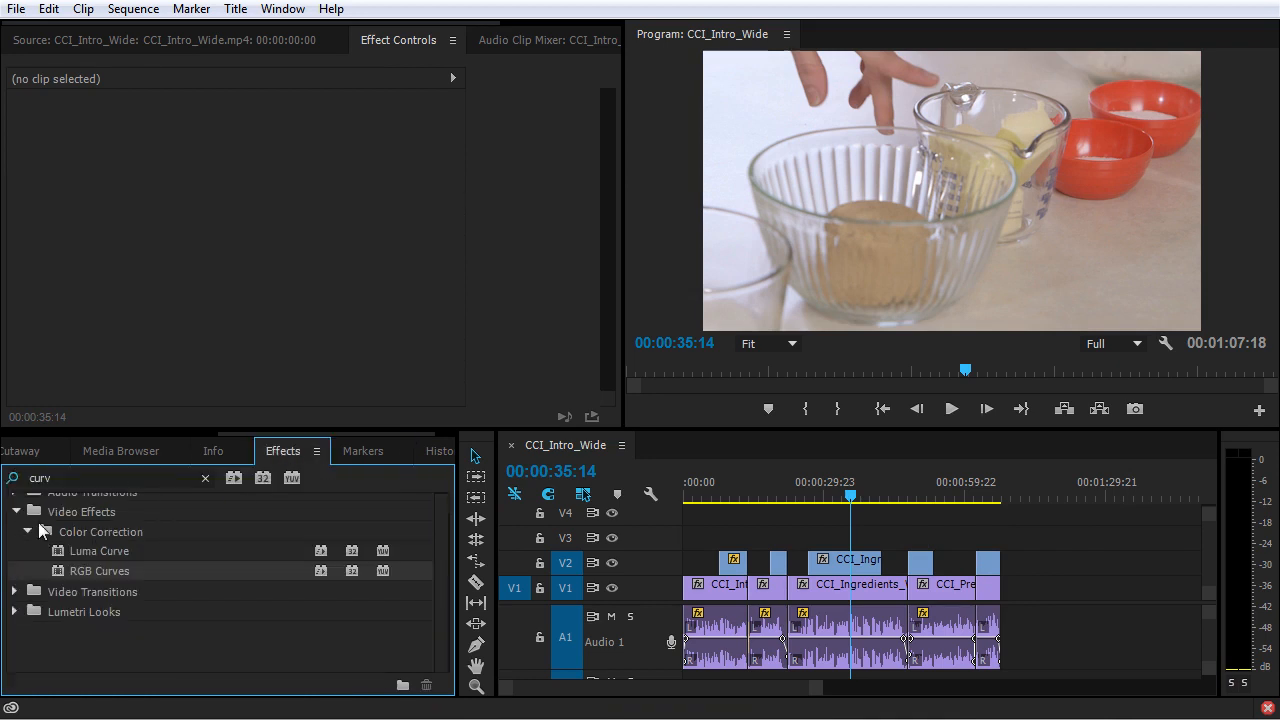
click(205, 479)
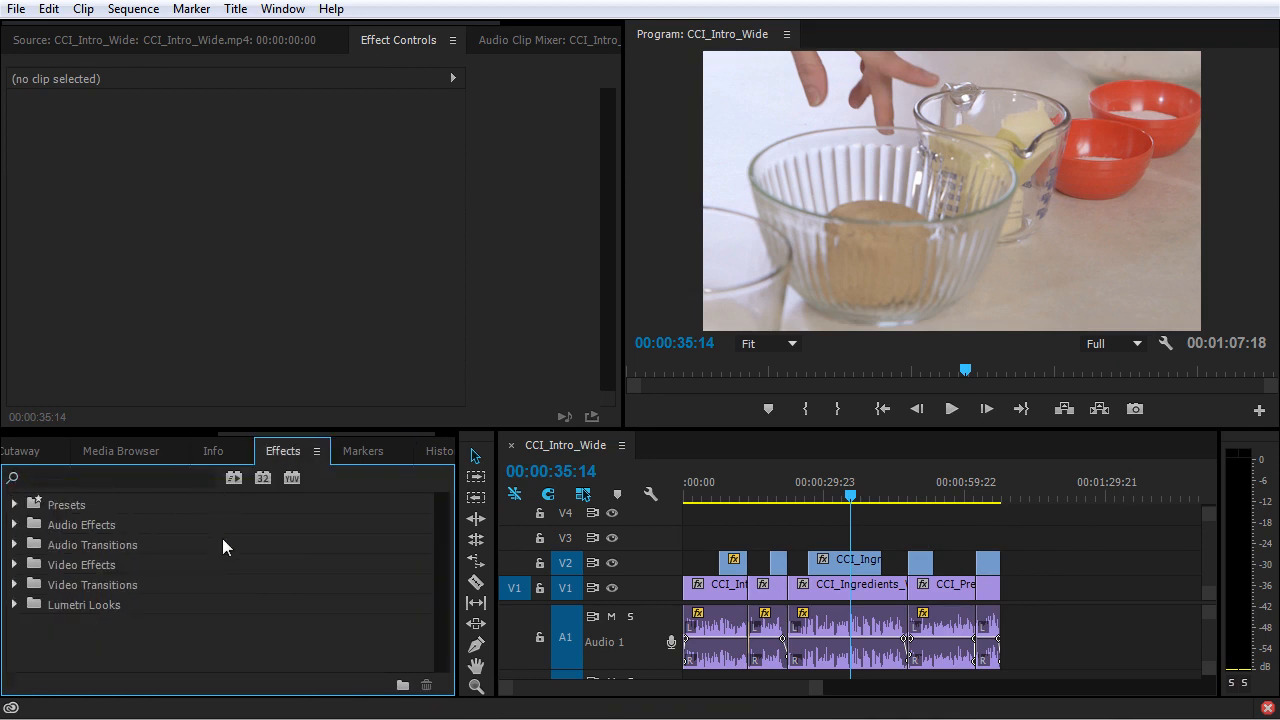
click(14, 584)
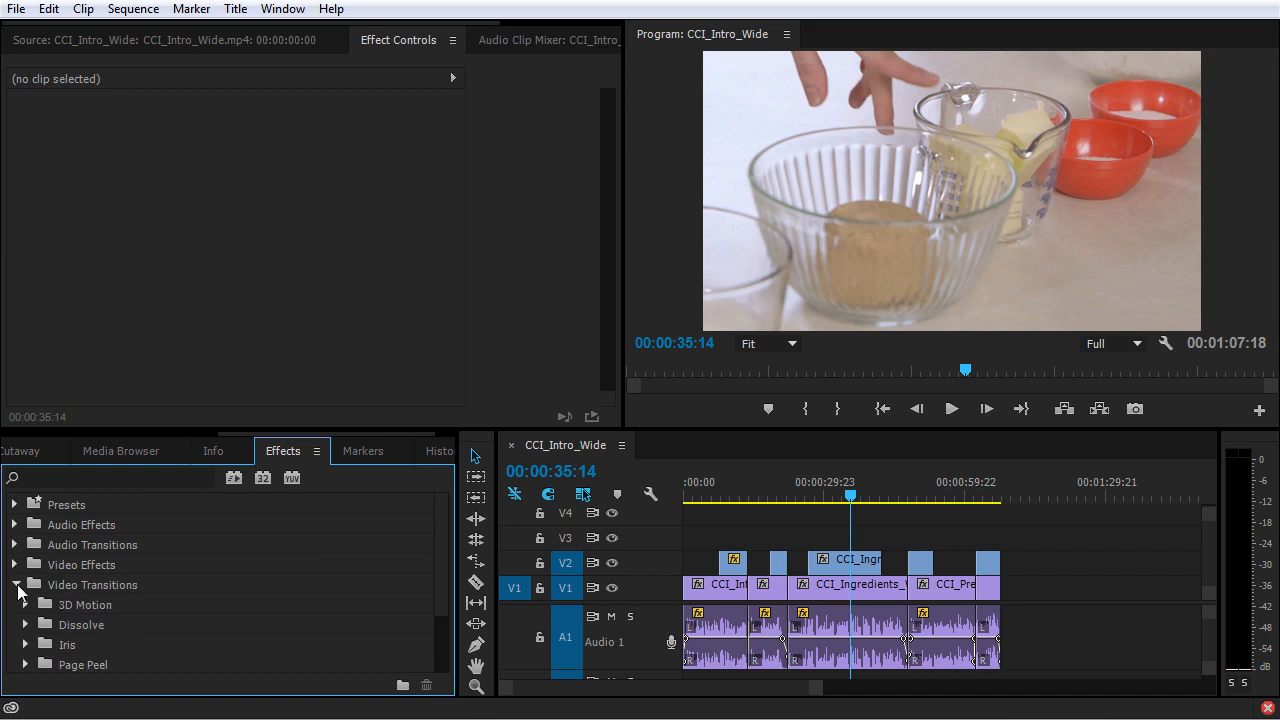
scroll(83, 607, down, 3)
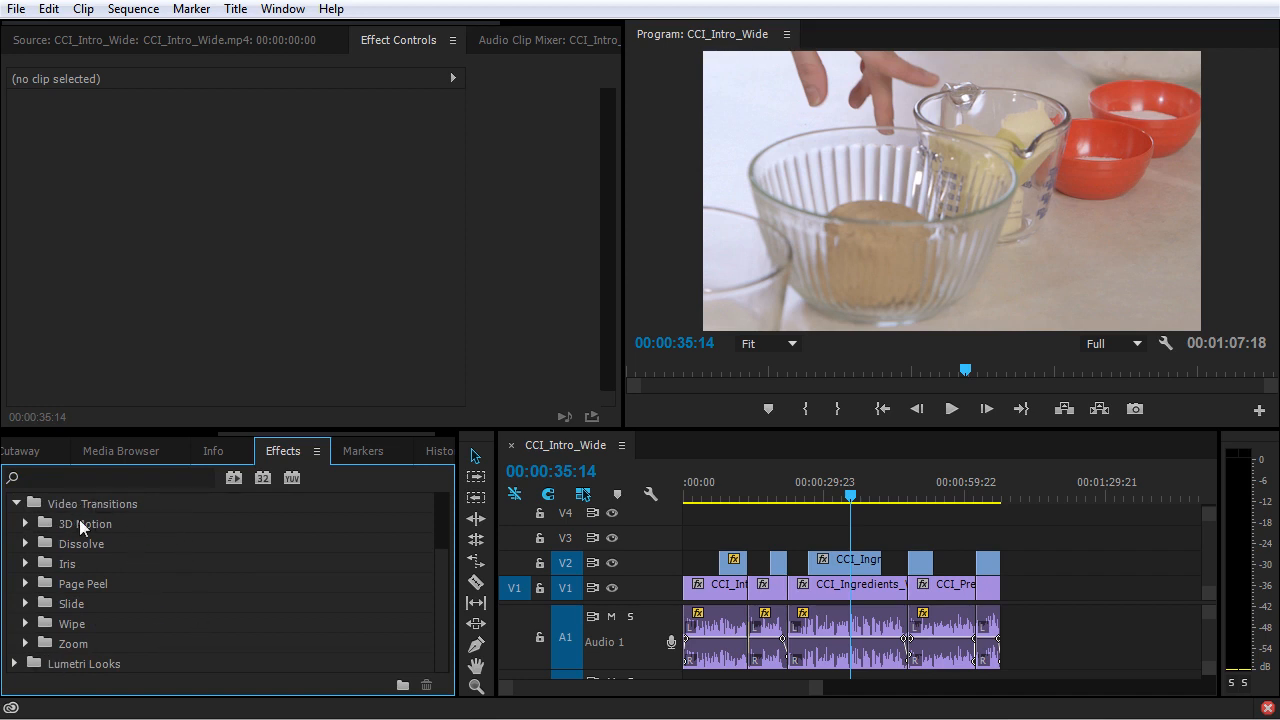
click(25, 543)
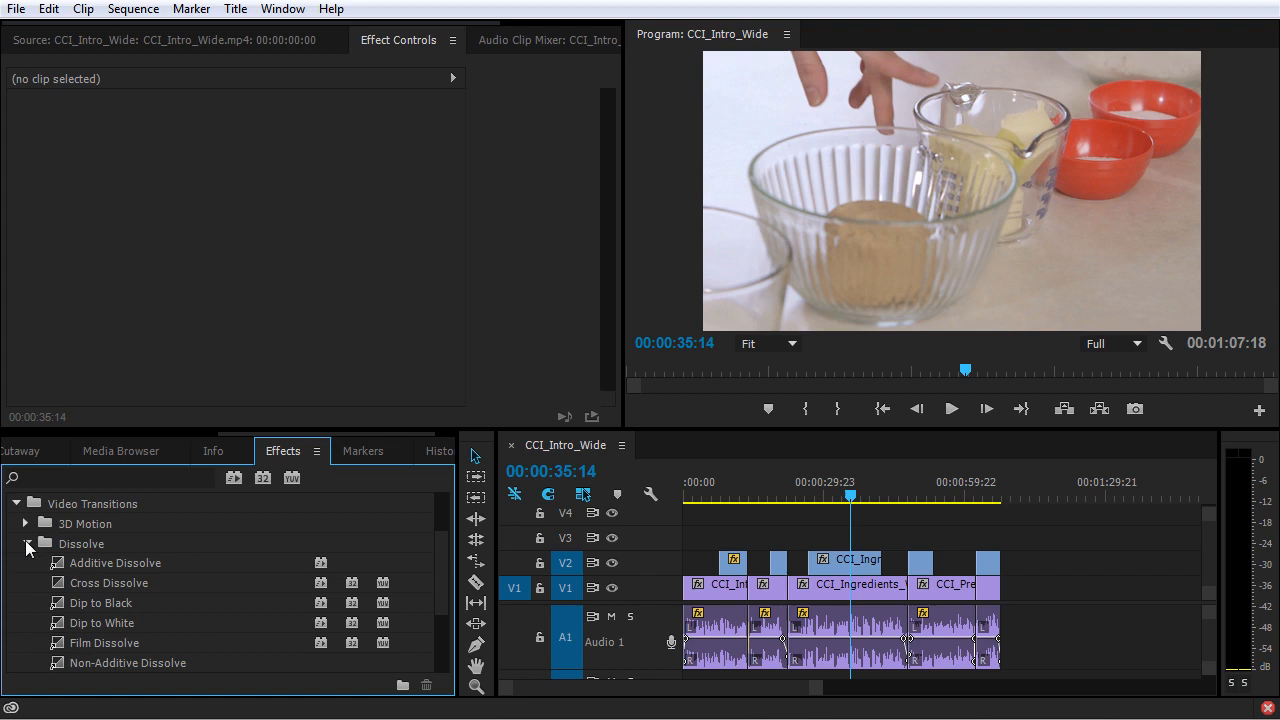
click(85, 584)
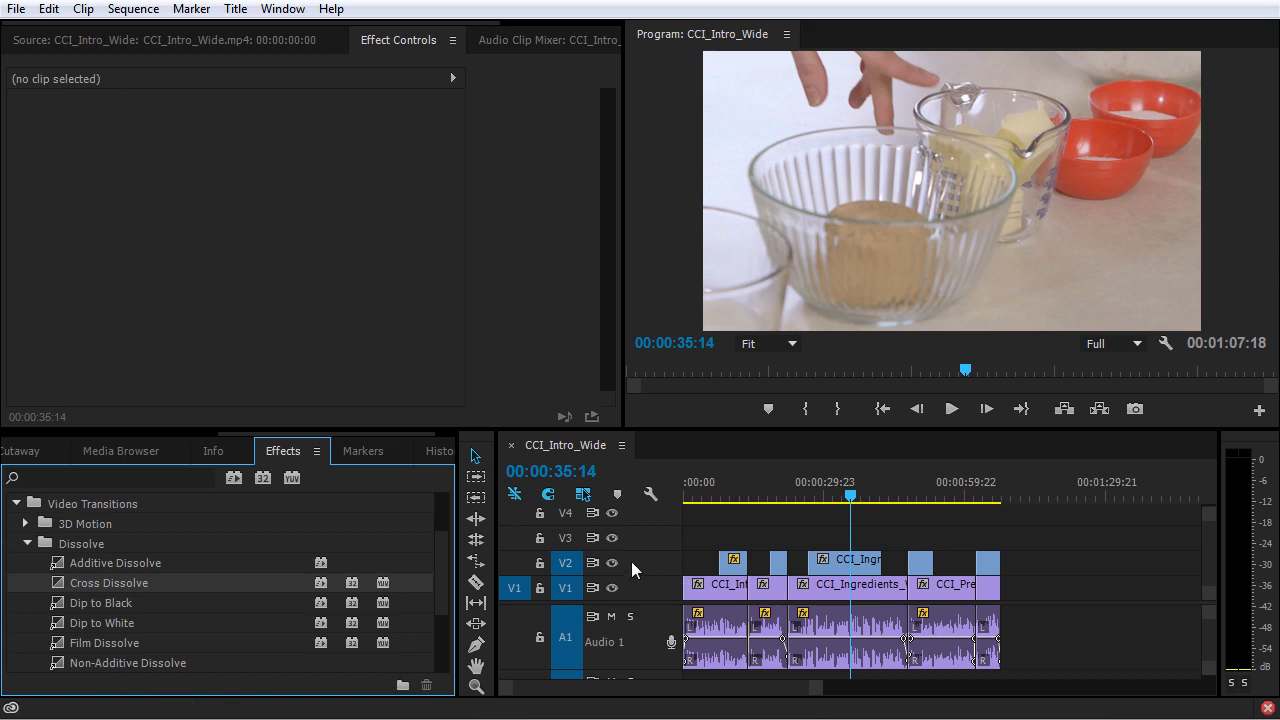
Hide track V2 and add a Cross Dissolve at the cut between the first two CCI_Intro_Wide clips on V1.
click(614, 567)
click(613, 565)
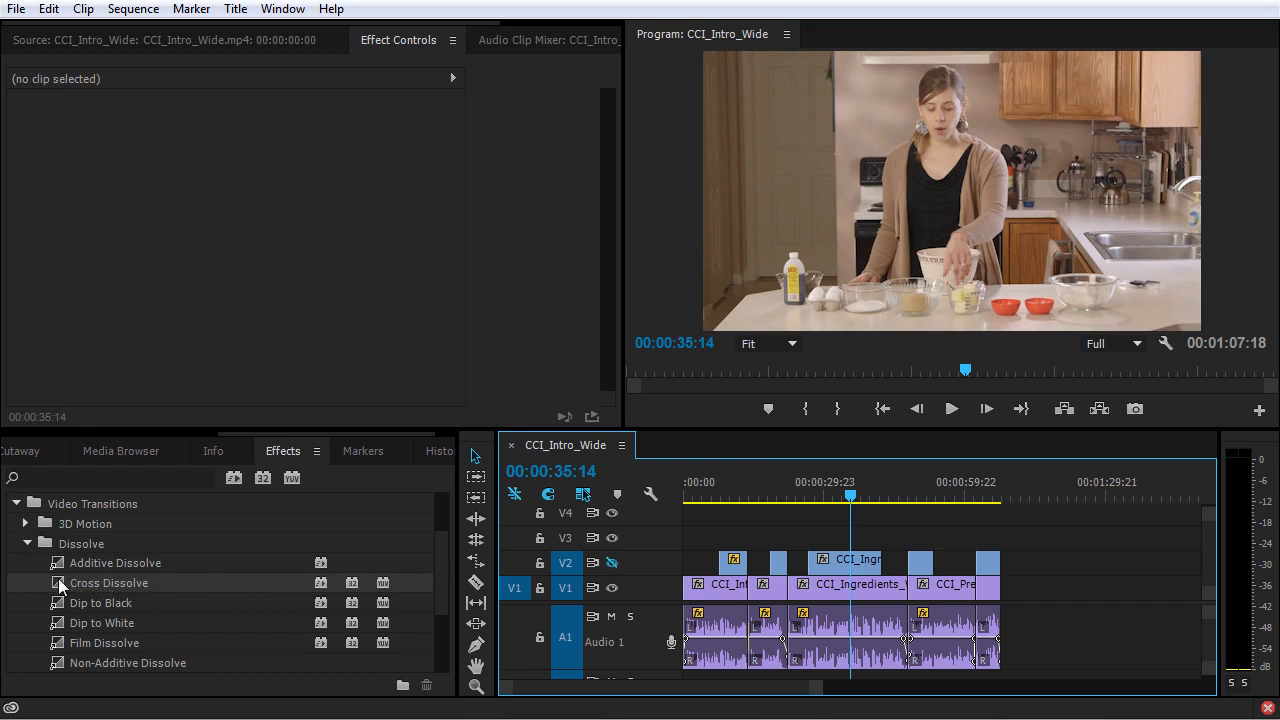
drag(58, 578, 750, 592)
Play the sequence through the Cross Dissolve from 00:00:13:05, with the timeline magnified around the cut.
click(747, 485)
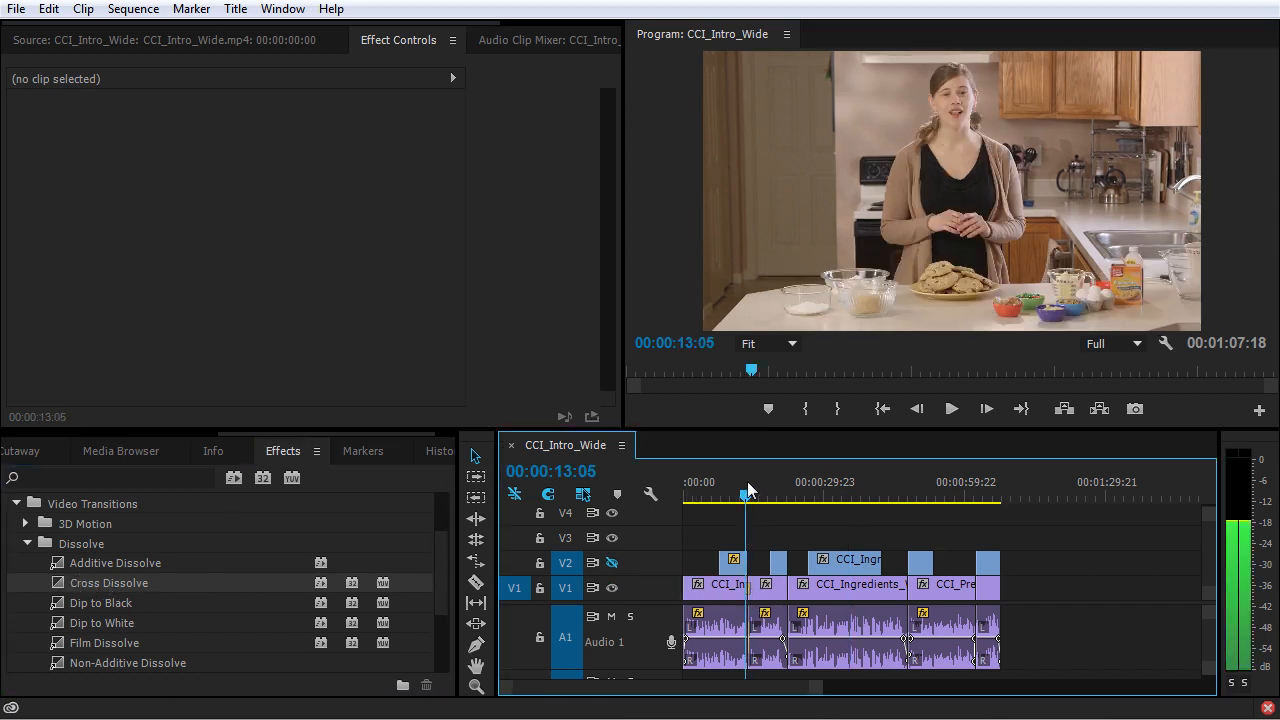
key(equal)
key(equal)
key(equal)
key(equal)
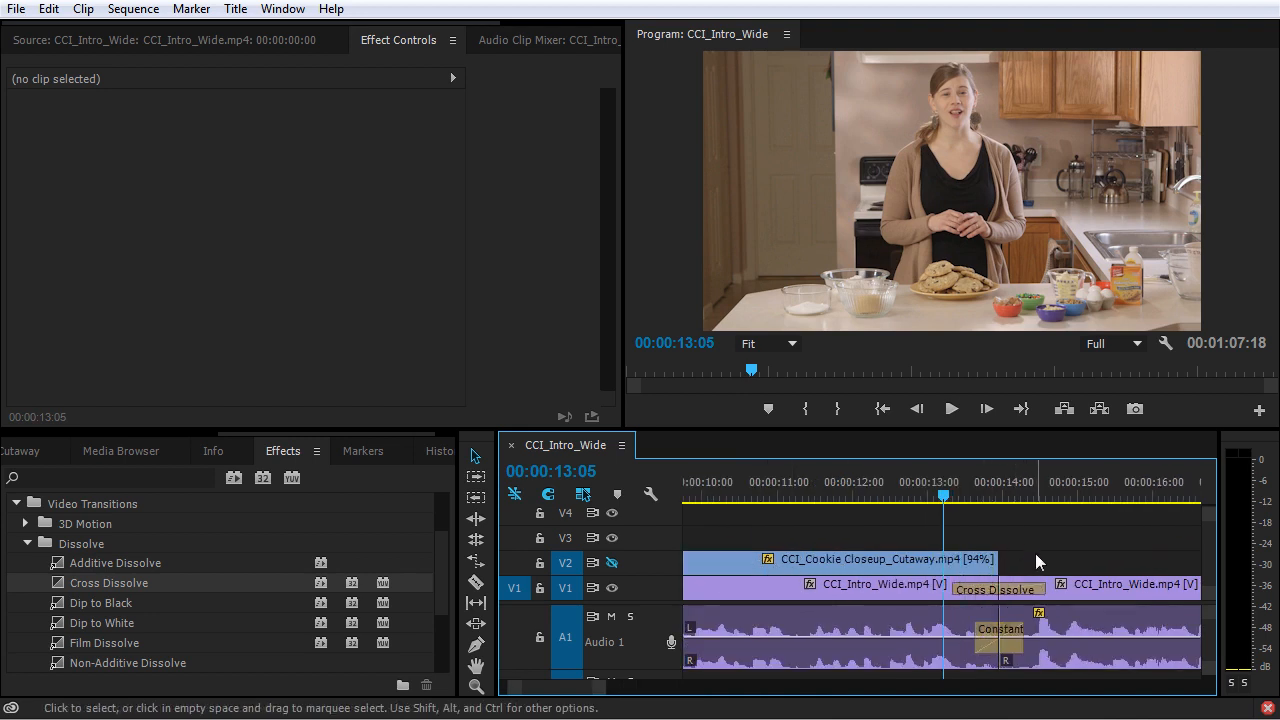
key(space)
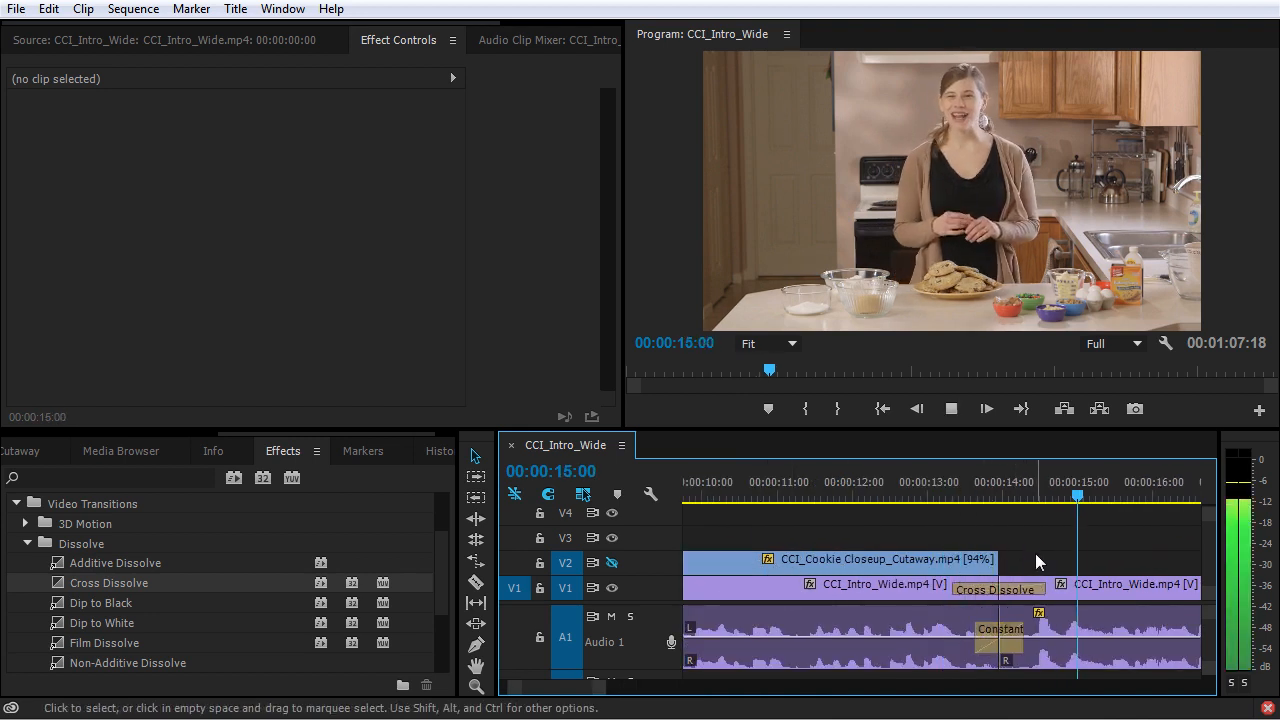
key(space)
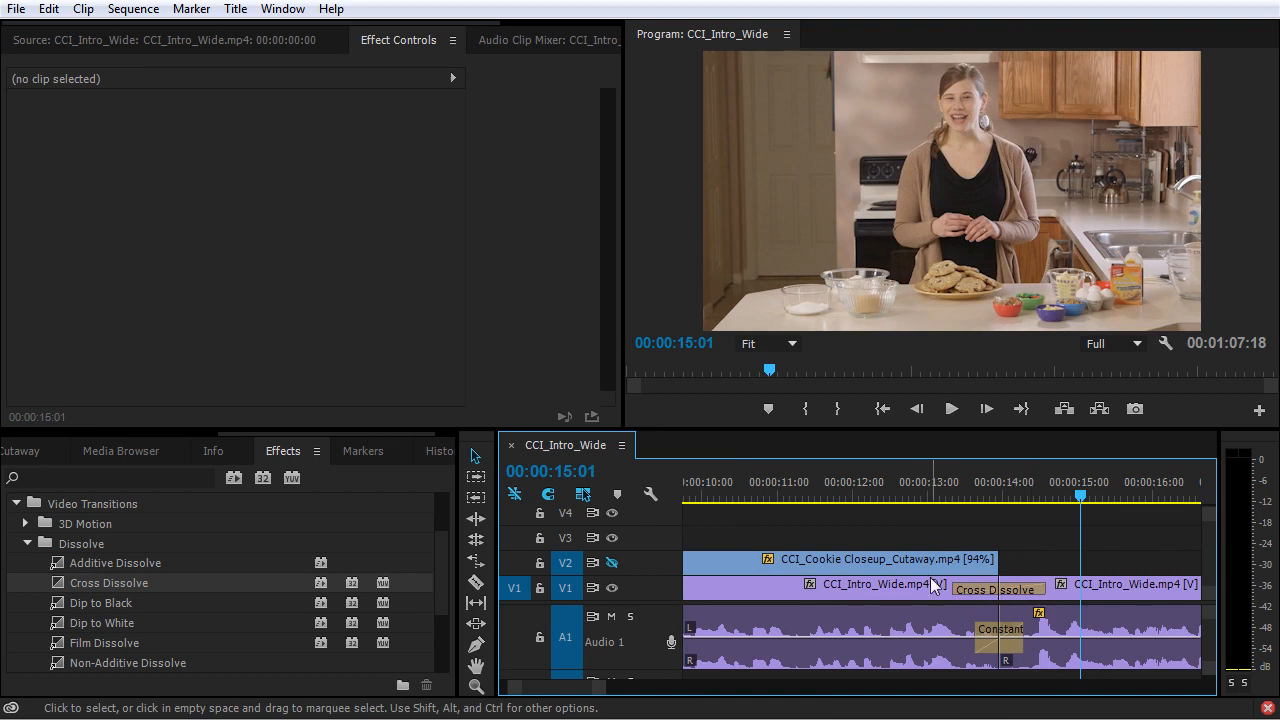
Inspect both clips around the dissolve, and go to the cut between CCI_Intro_Wide and CCI_Ingredients_Wide at 00:00:22:10.
click(900, 590)
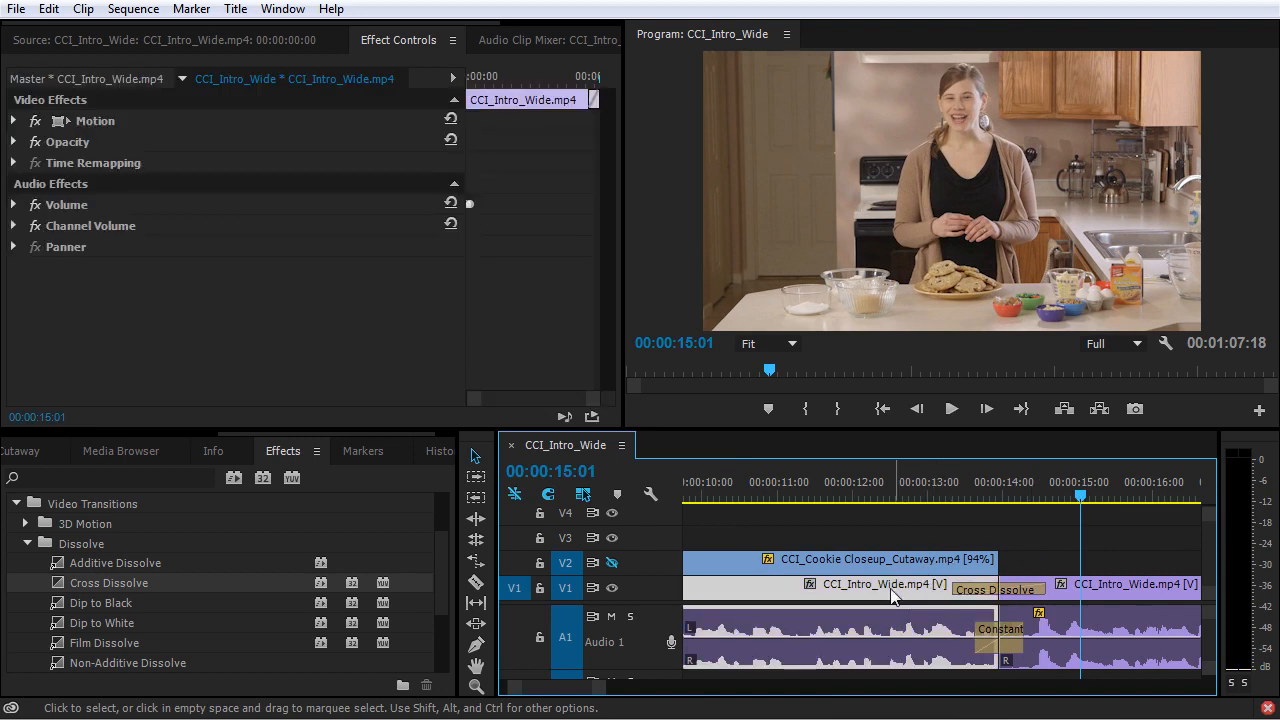
click(1120, 594)
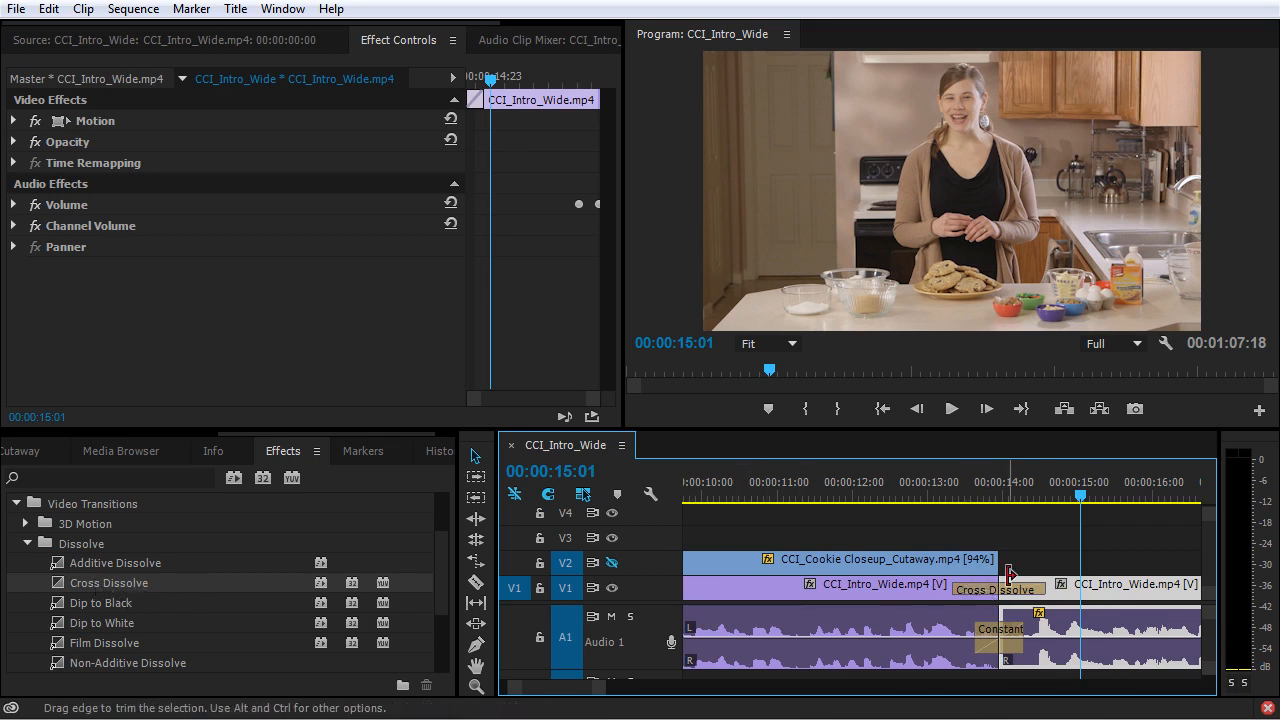
key(Down)
key(Down)
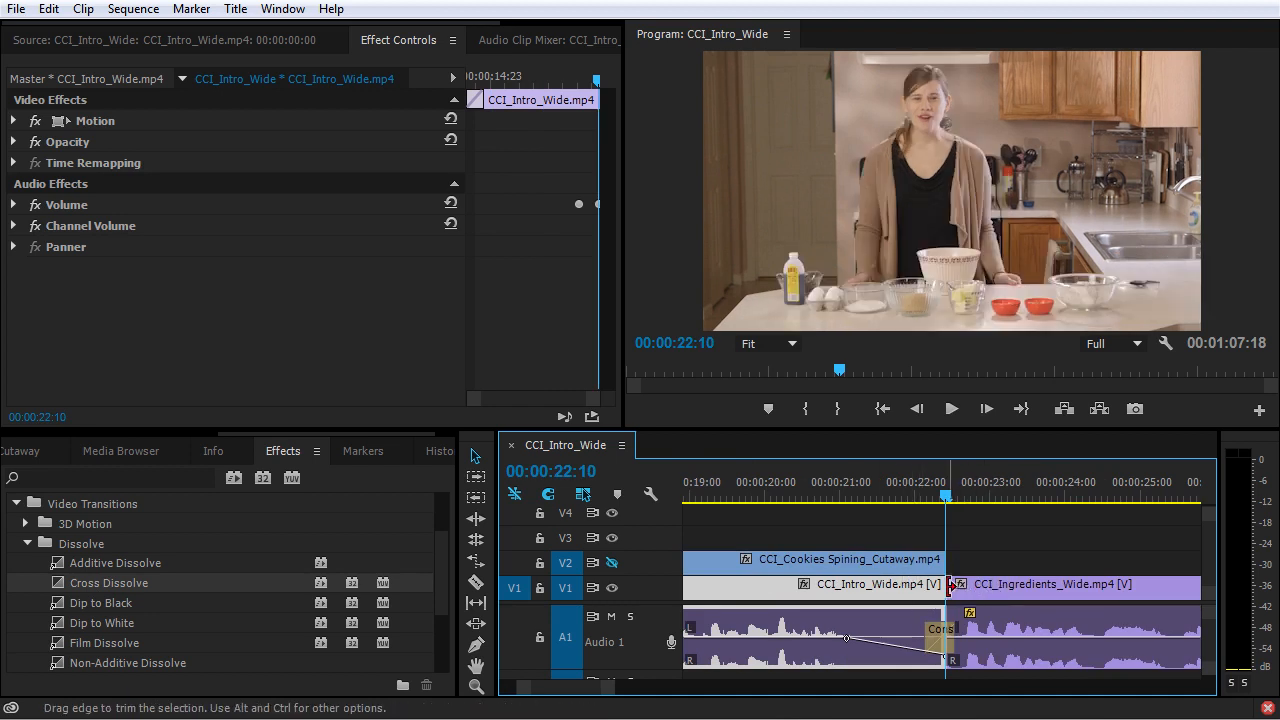
click(965, 560)
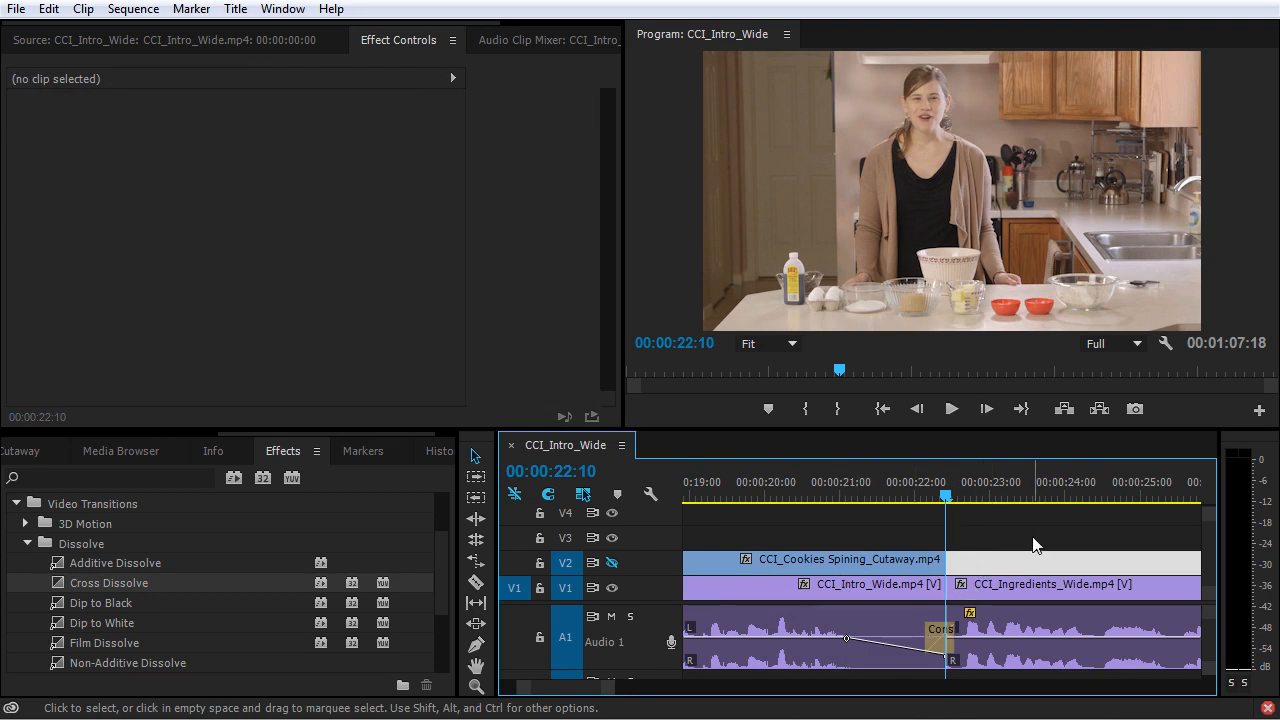
Try to apply the default transition at the playhead on V1 and V2 without selecting an edit point, and undo it.
key(ctrl+d)
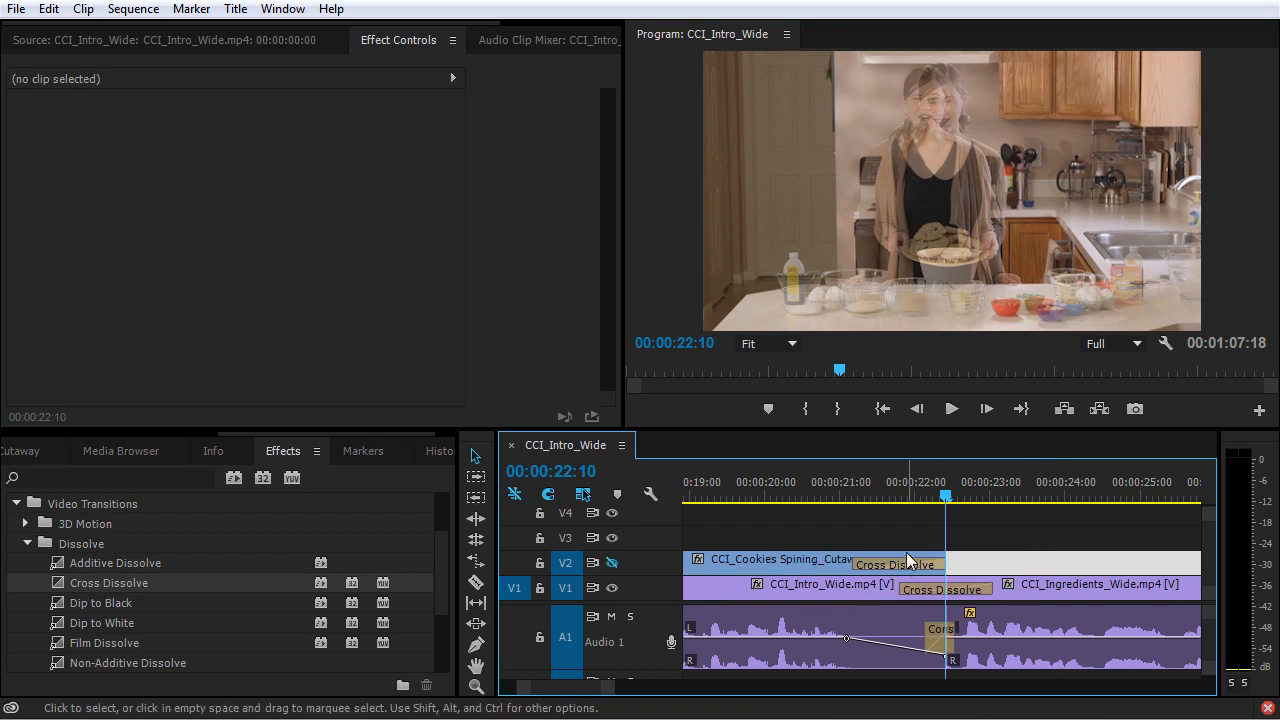
click(820, 562)
click(843, 594)
click(1039, 591)
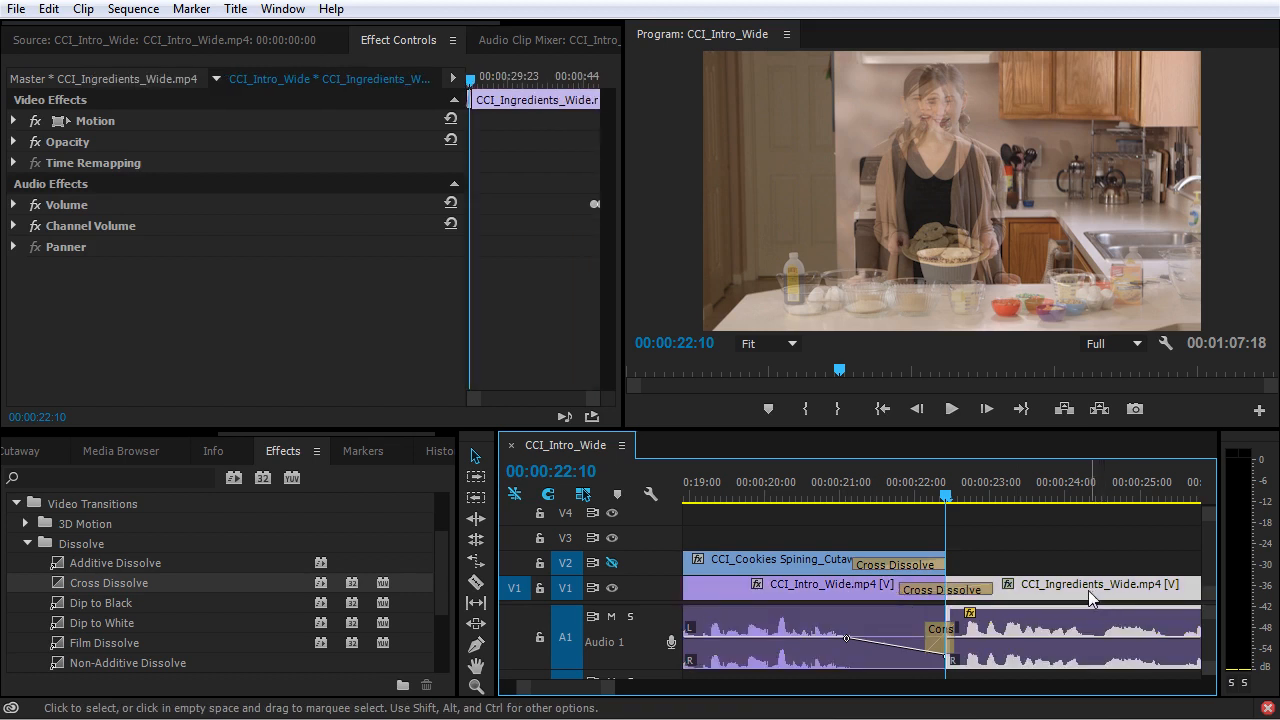
key(ctrl+z)
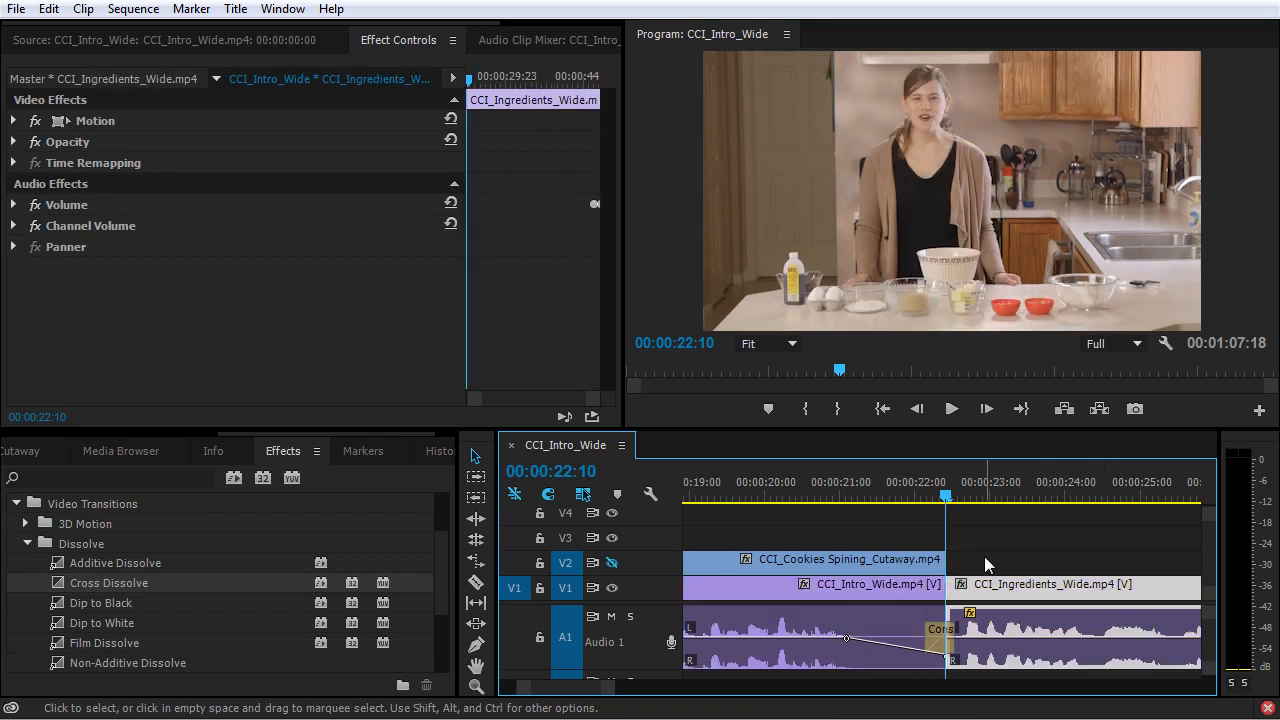
Apply the default Cross Dissolve only at the cut between CCI_Intro_Wide and CCI_Ingredients_Wide on V1.
click(949, 588)
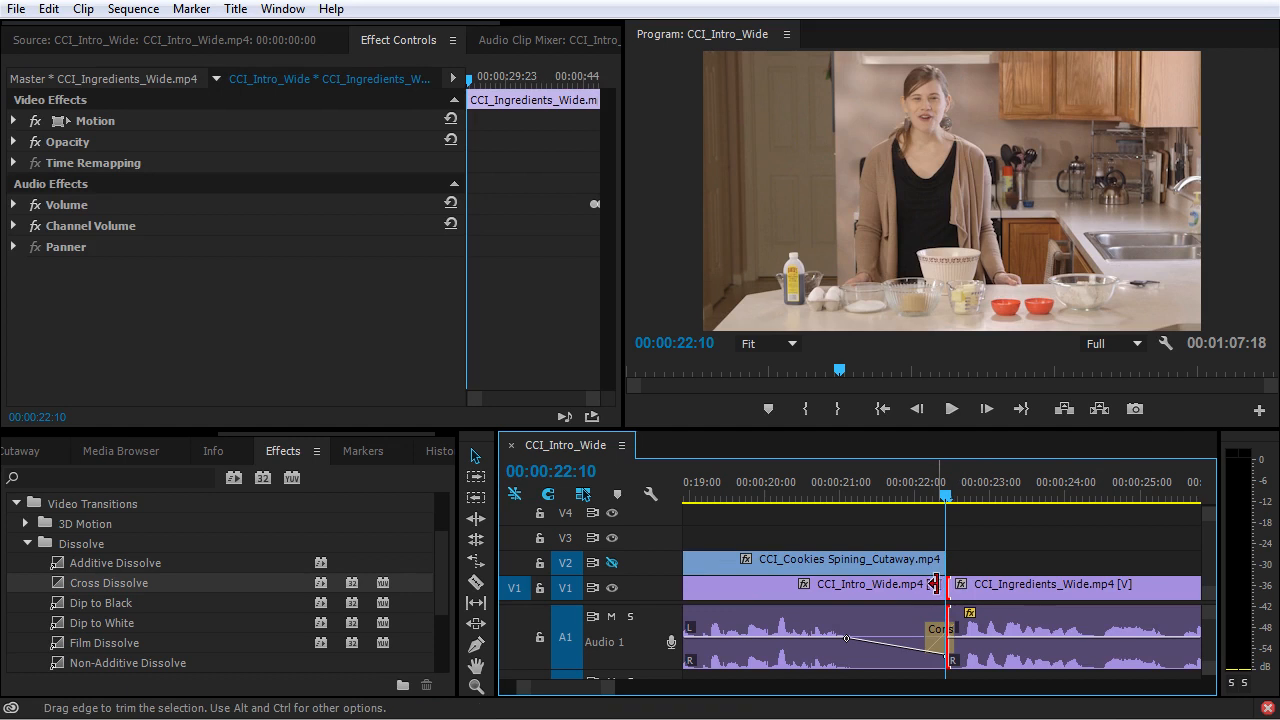
key(ctrl+d)
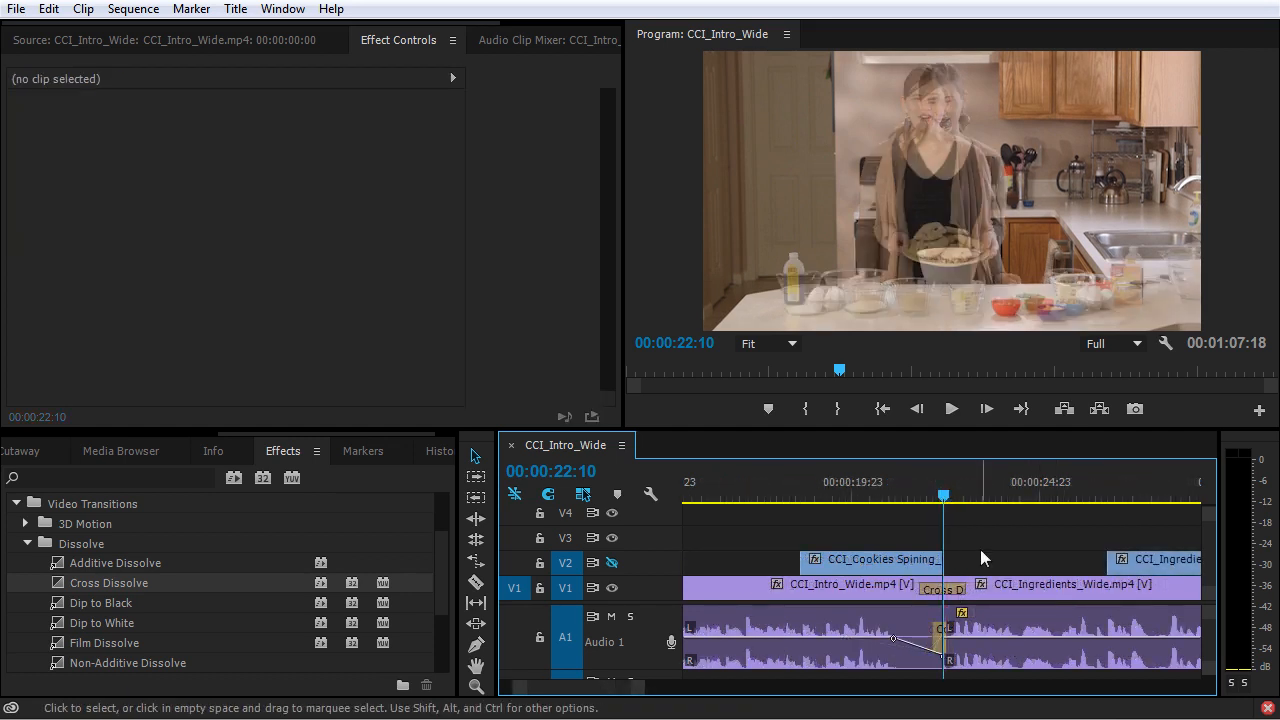
Add a Cross Dissolve to the start of the first CCI_Intro_Wide clip on V1 and play the sequence's opening.
key(Home)
drag(61, 590, 698, 596)
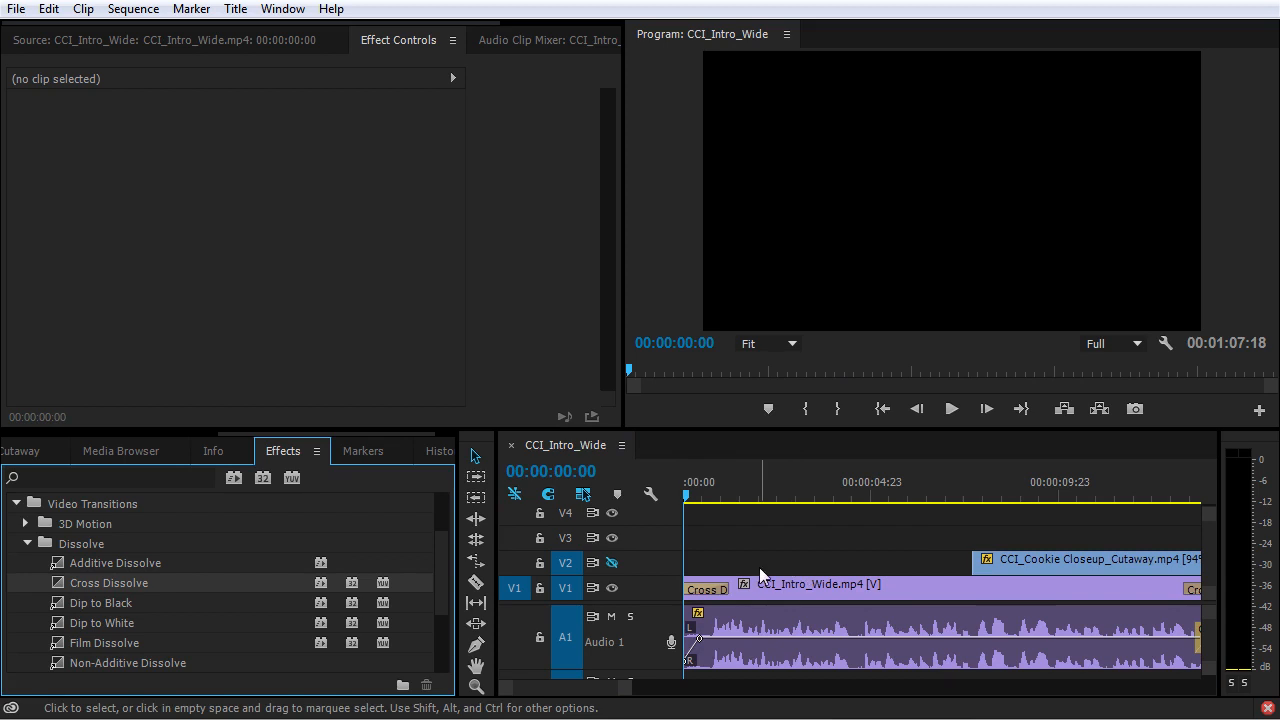
key(space)
key(space)
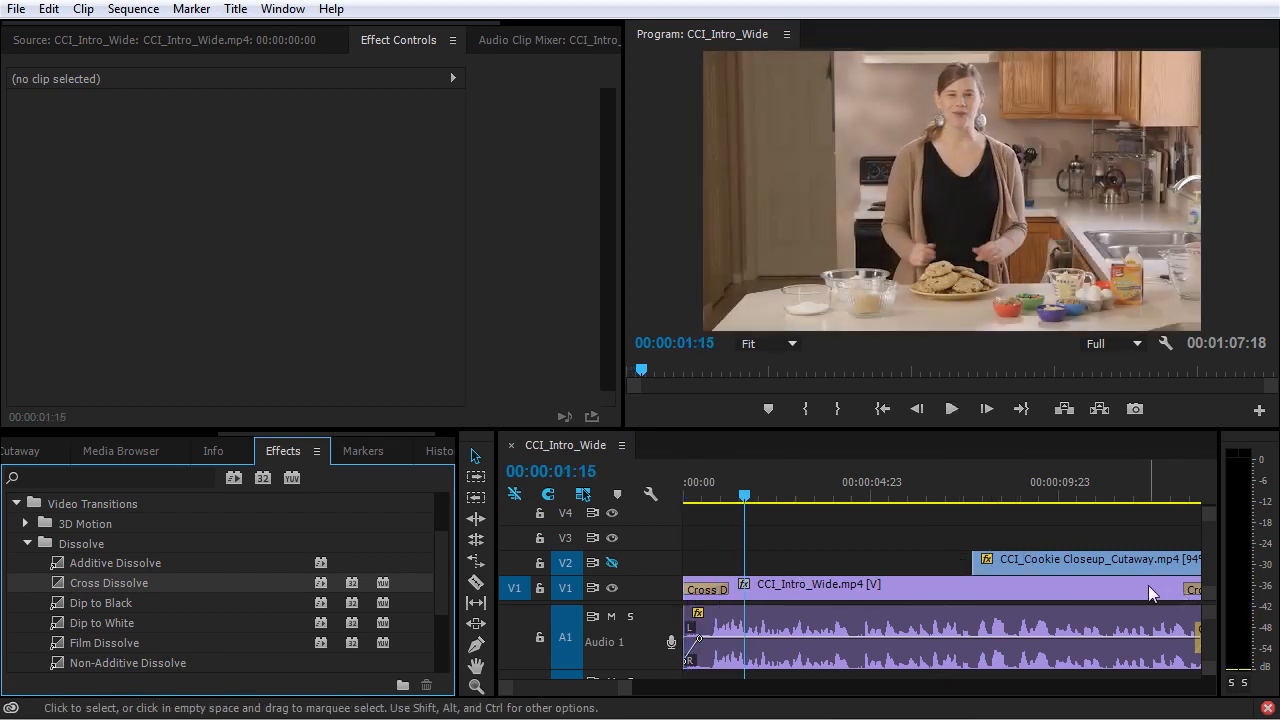
Delete the Cross Dissolve at the cut between the first two CCI_Intro_Wide clips on V1.
key(minus)
key(minus)
click(816, 592)
key(Delete)
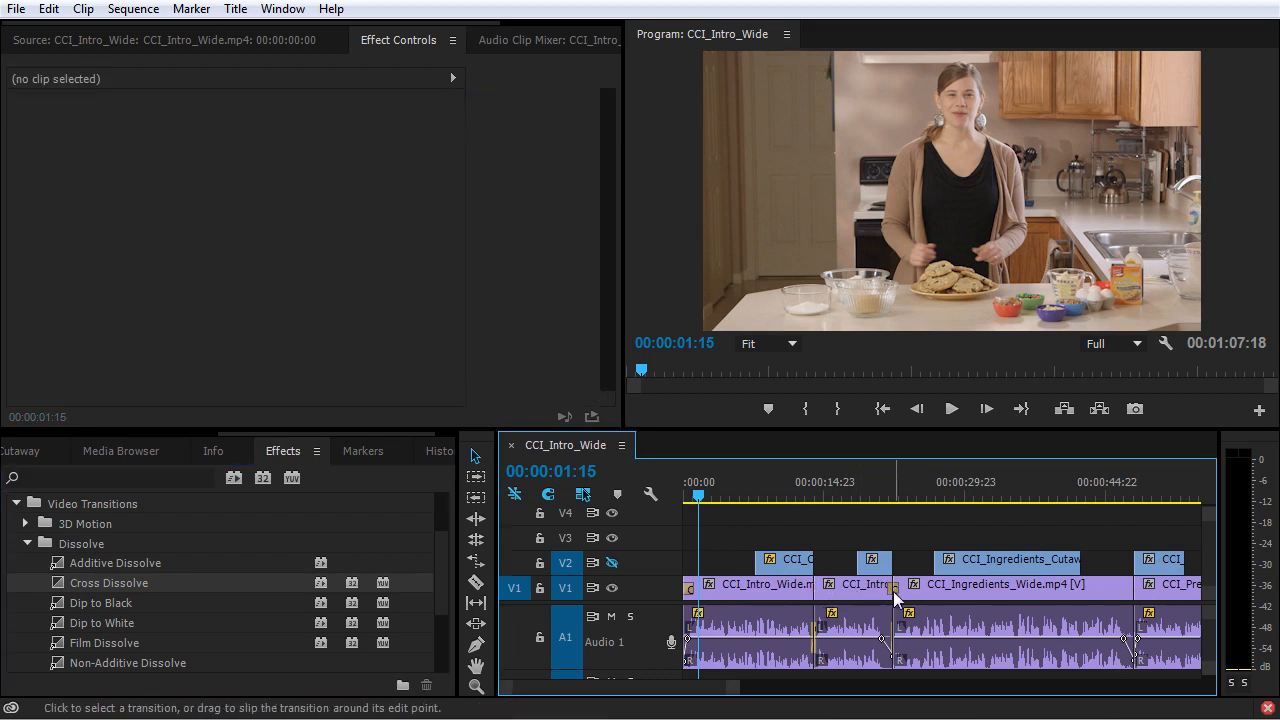
Add a Cross Dissolve to the start of the CCI_Cookie Closeup_Cutaway clip on V2 and play from 00:00:07:11.
click(758, 490)
key(equal)
key(equal)
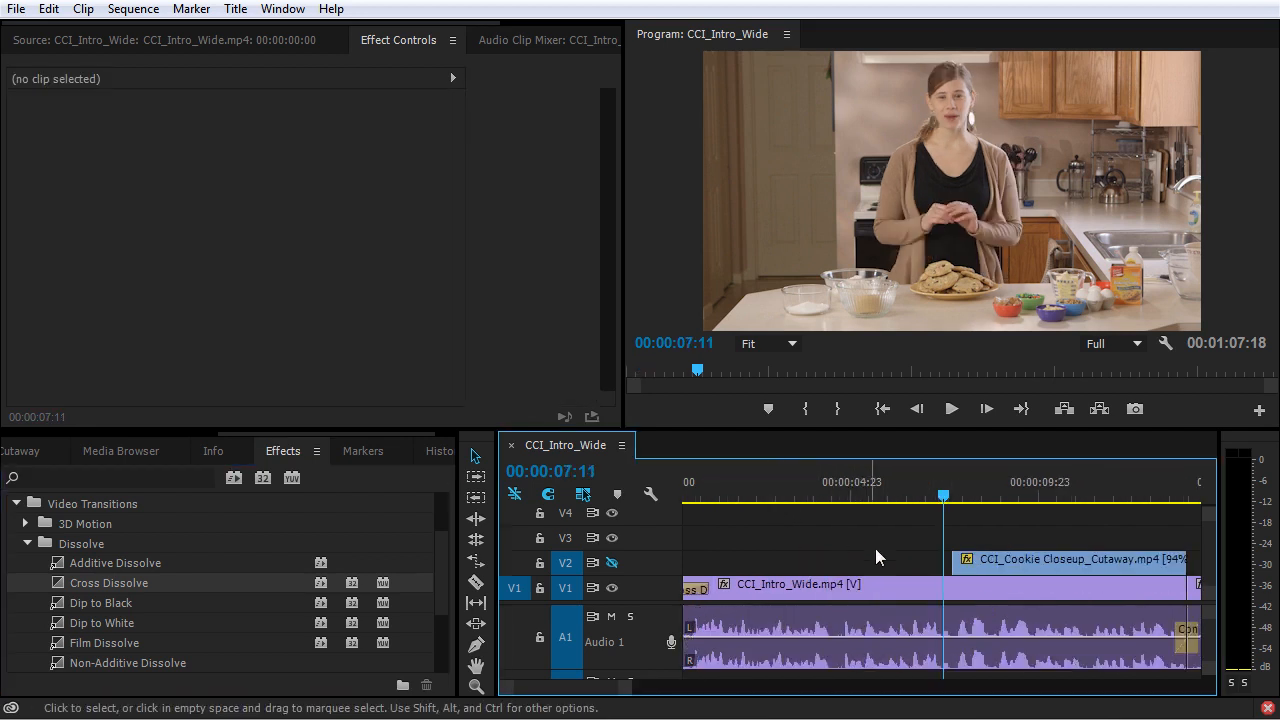
click(954, 561)
drag(153, 577, 998, 552)
key(space)
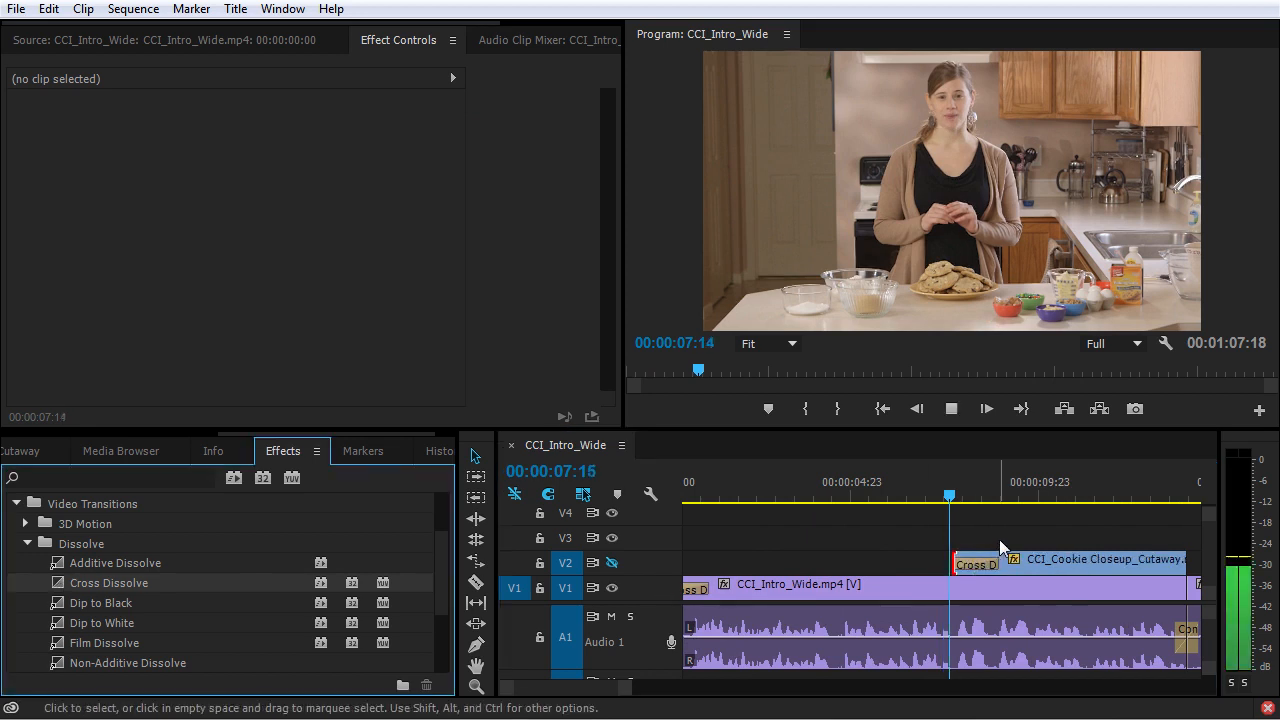
key(space)
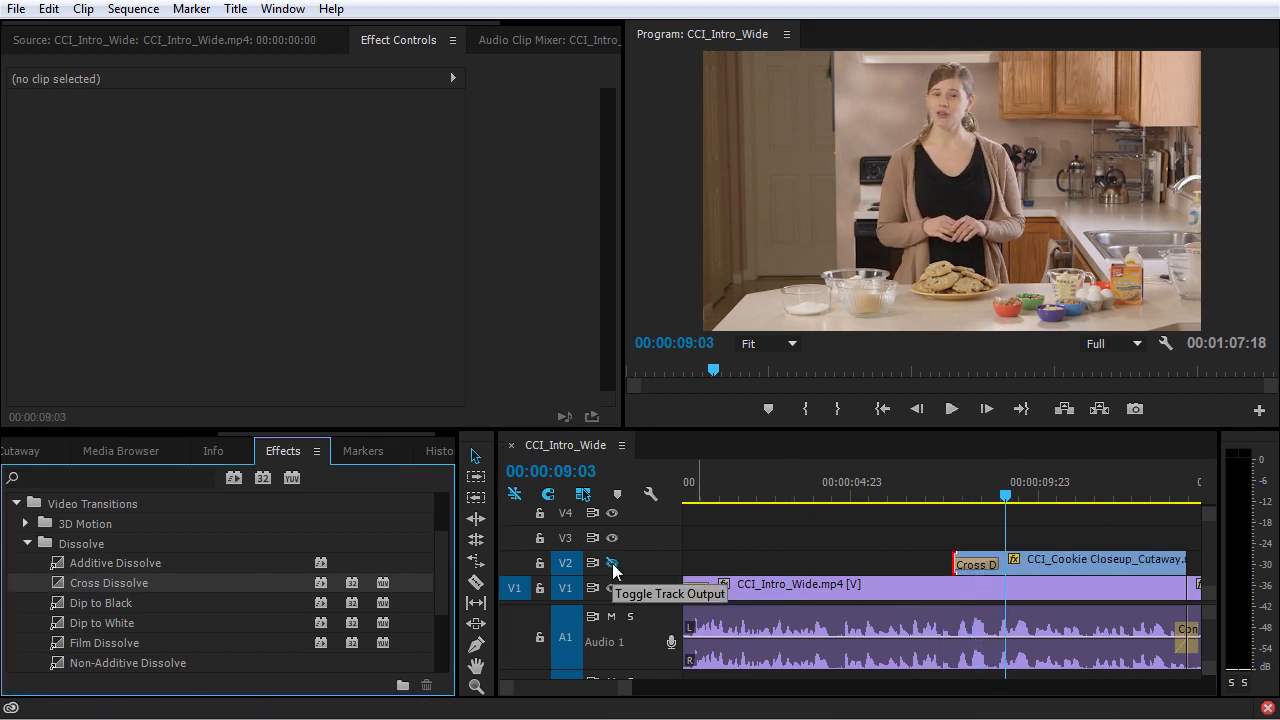
Turn the output of track V2 back on and play the sequence through the cookie cutaway's Cross Dissolve.
click(613, 565)
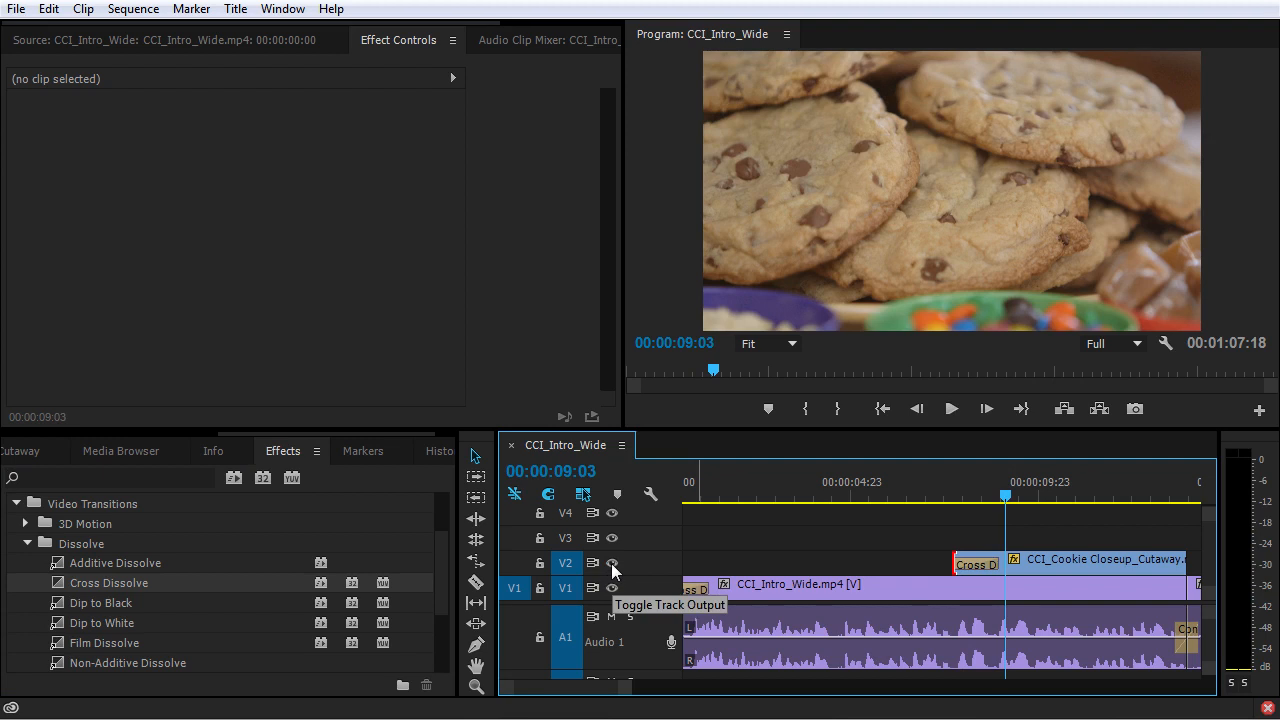
click(944, 502)
key(space)
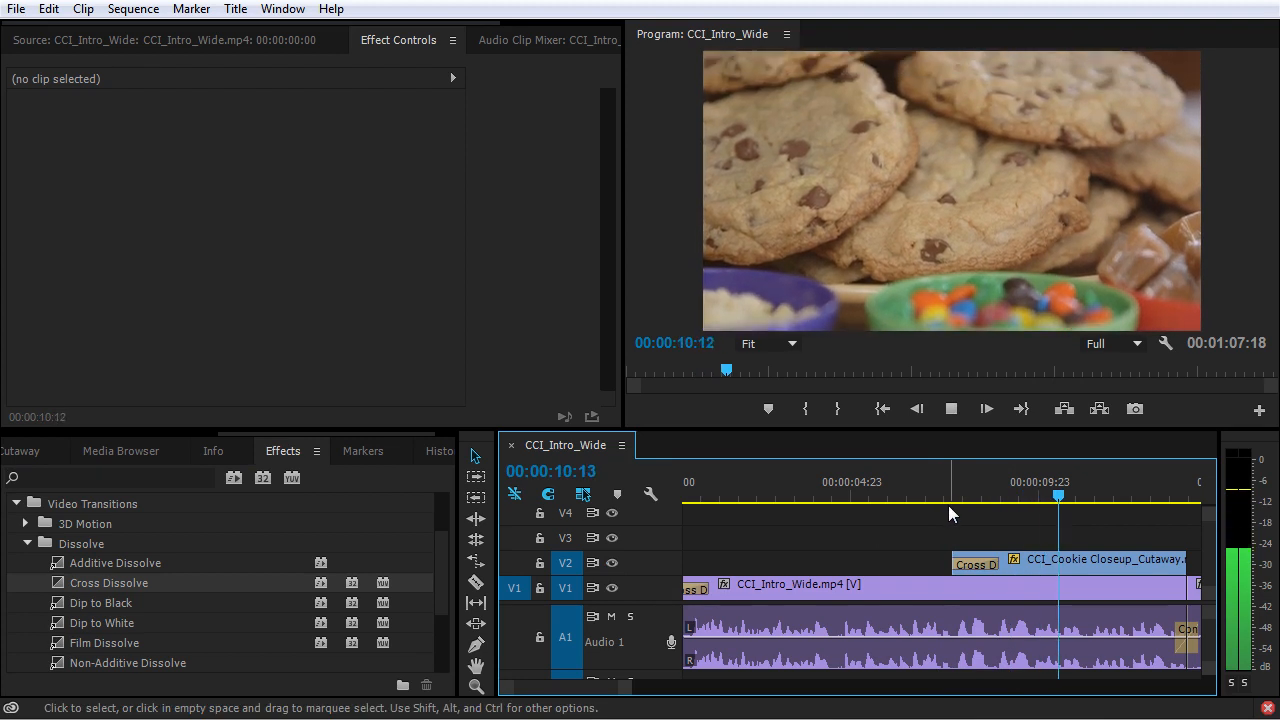
key(space)
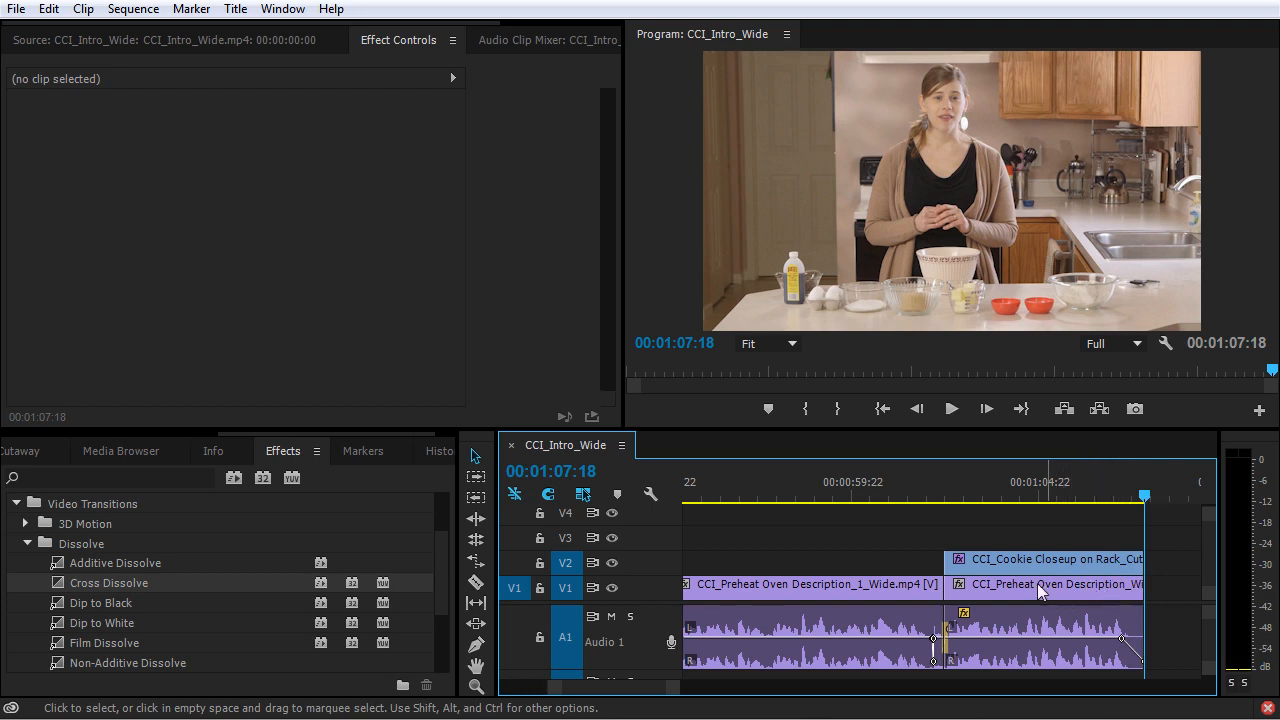
Create a new Black Video item in the project with the default settings.
click(109, 433)
click(72, 451)
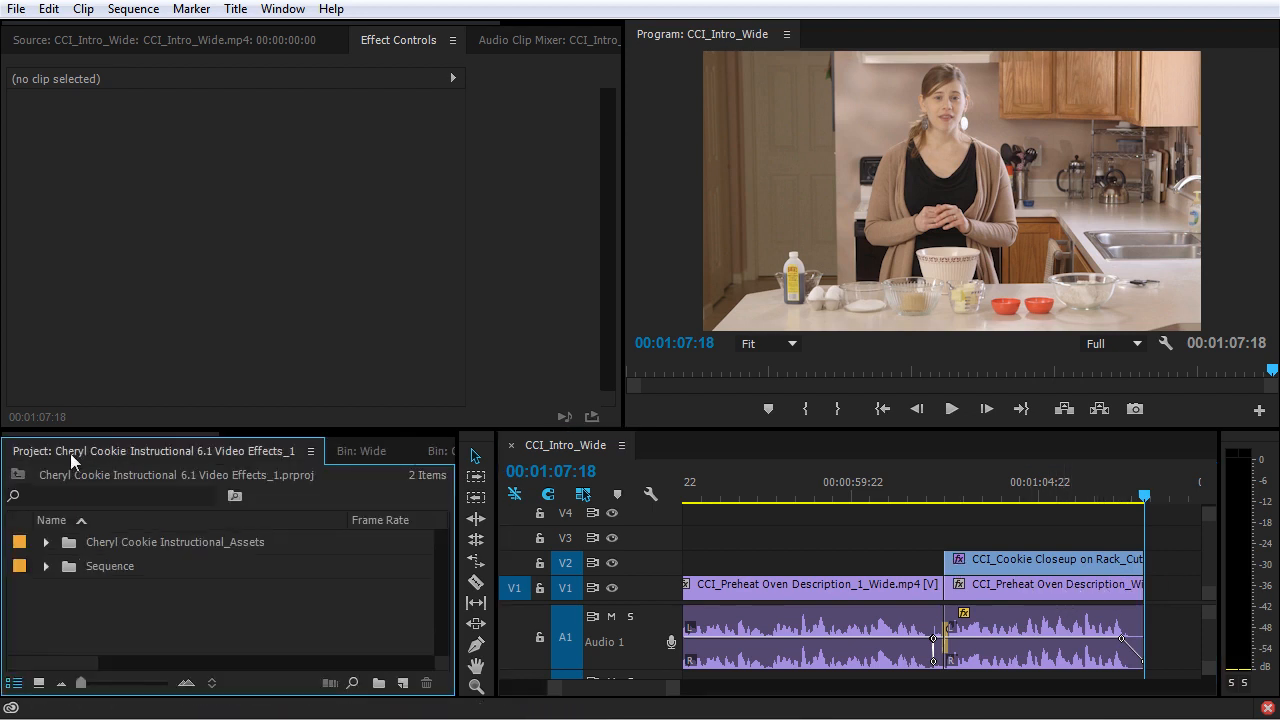
right_click(88, 611)
click(351, 580)
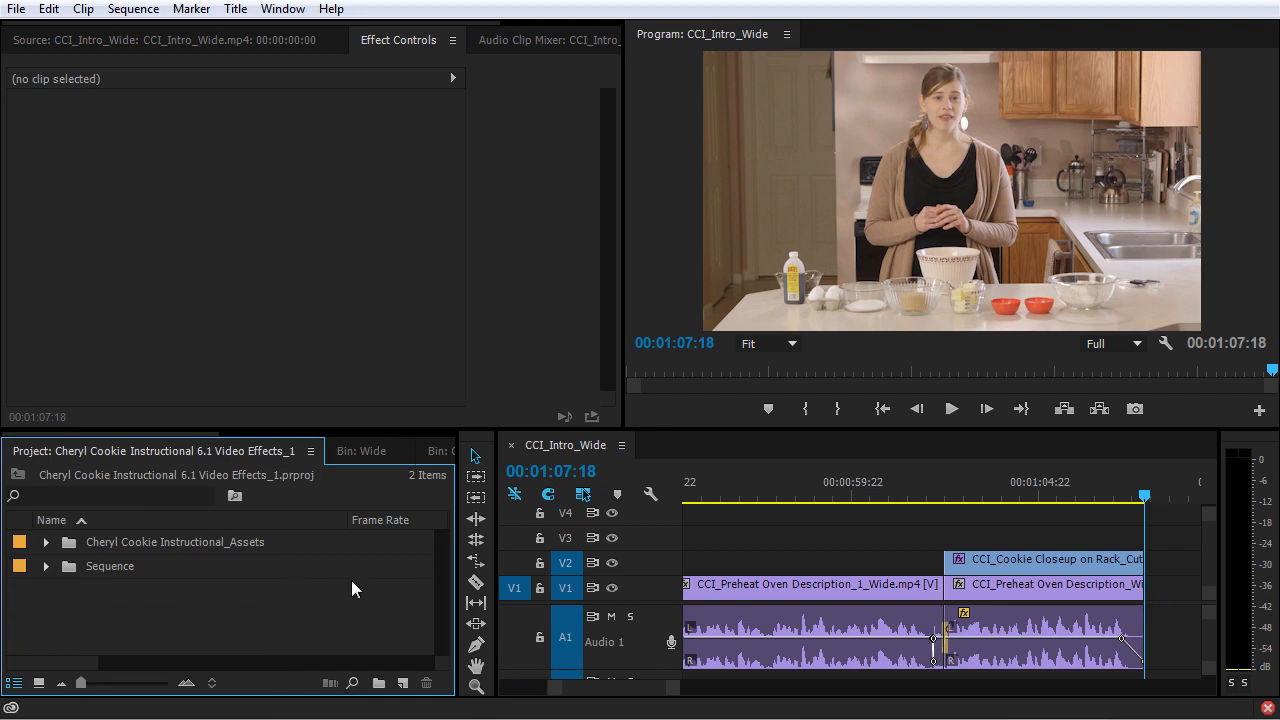
click(403, 683)
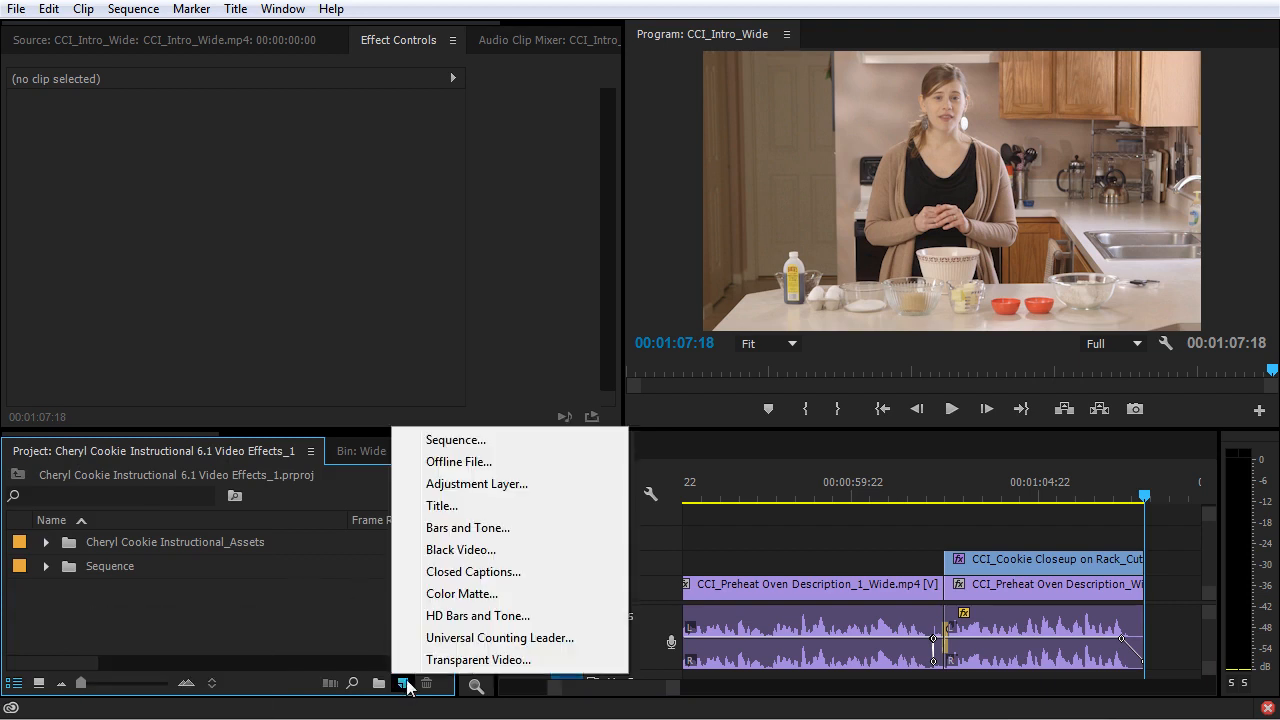
click(462, 550)
click(660, 430)
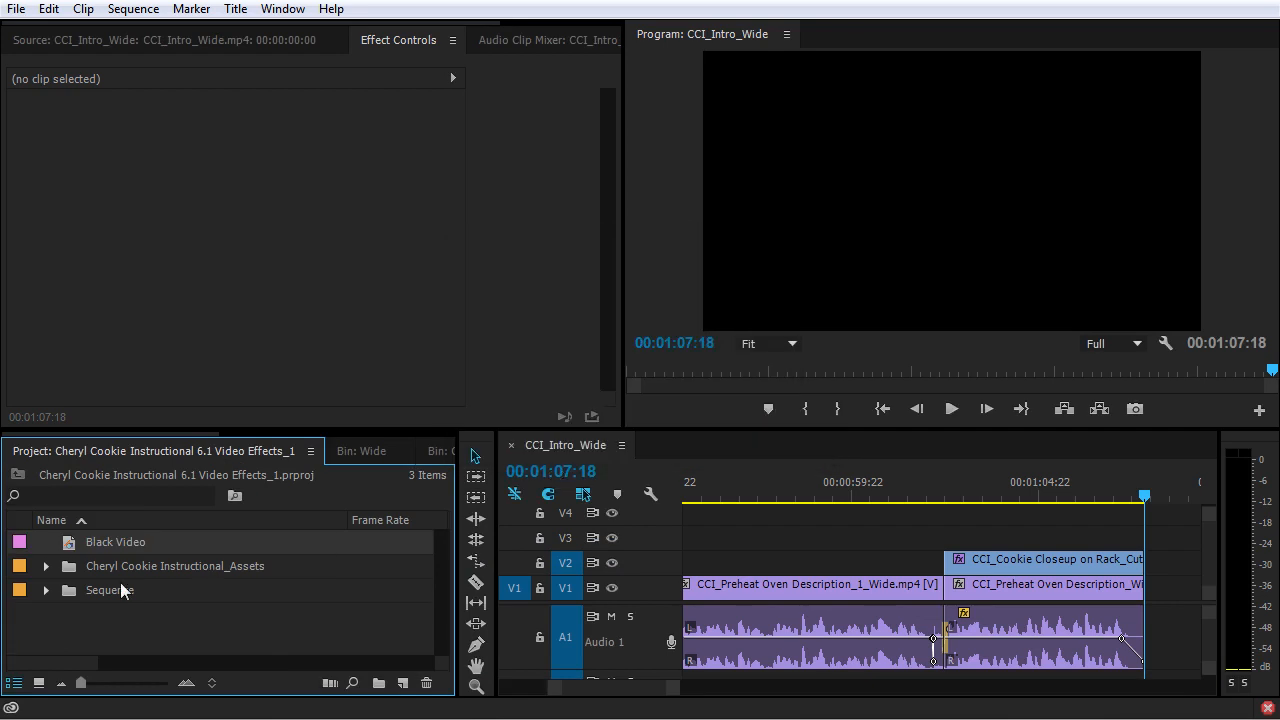
Place the Black Video on V3 overlapping the end of the last clips, and add a Cross Dissolve to its start.
drag(73, 544, 1107, 553)
drag(1112, 553, 1113, 550)
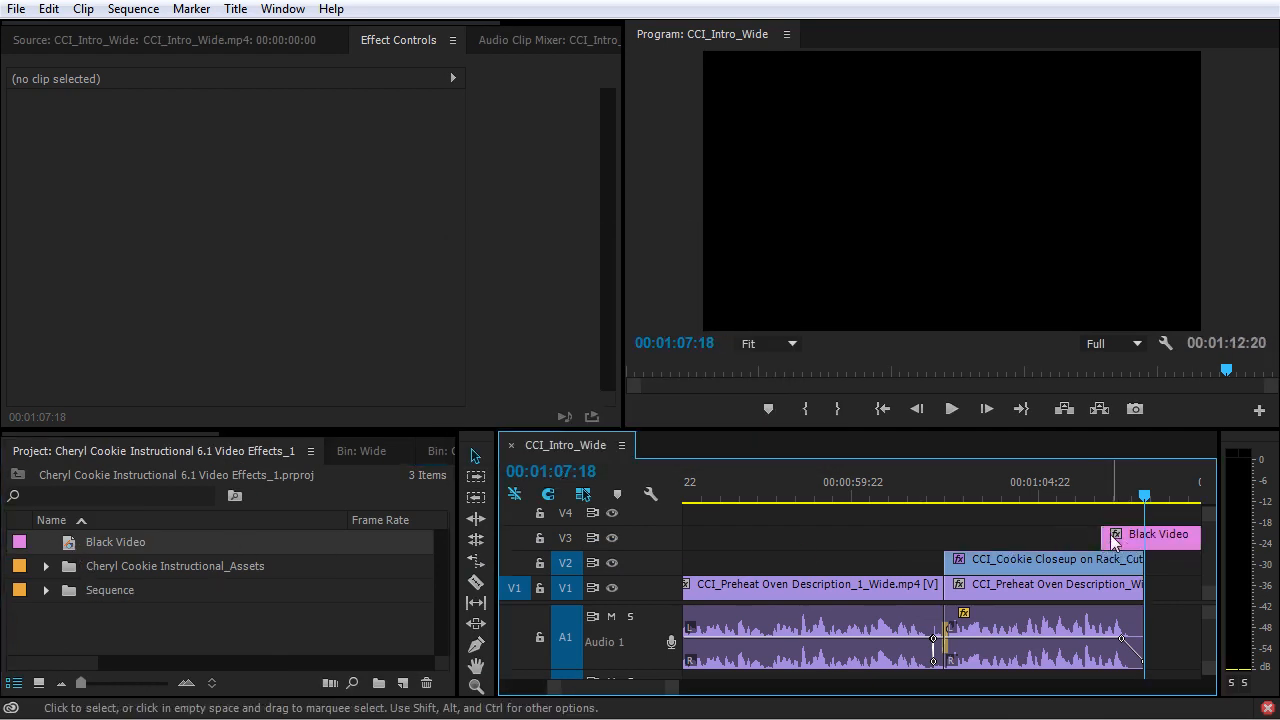
key(ctrl+d)
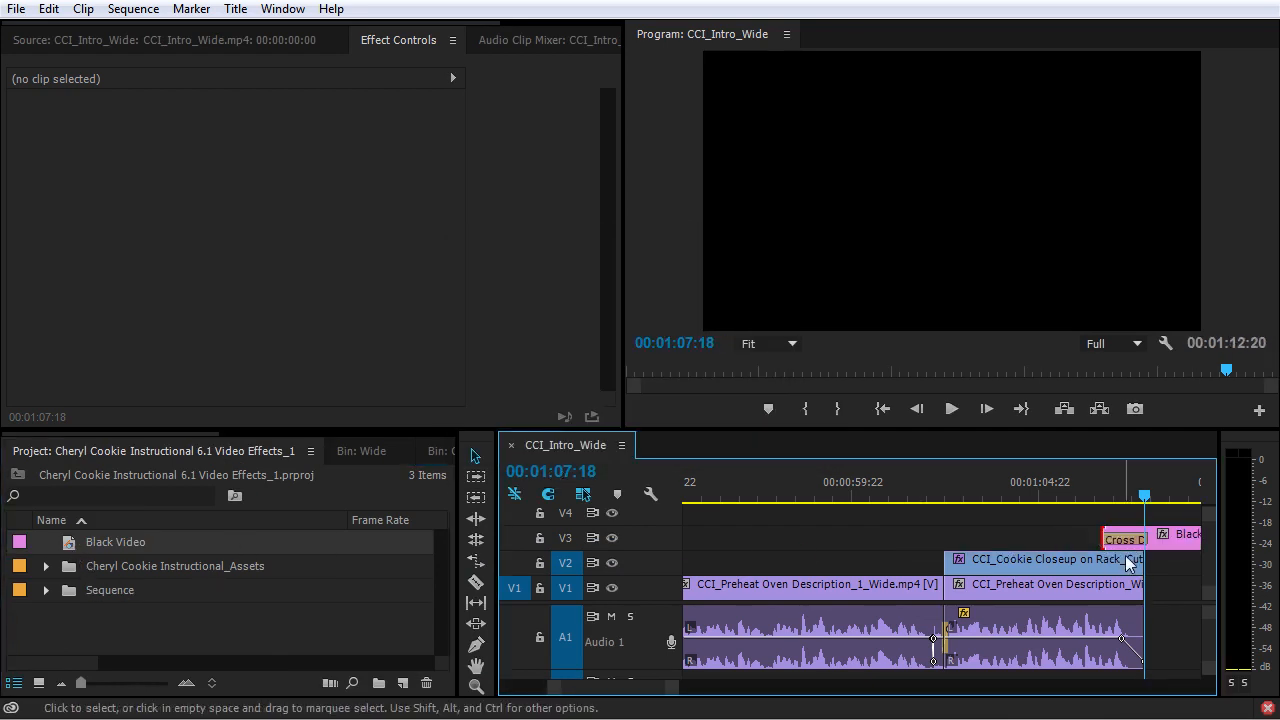
Shorten the Black Video's Cross Dissolve slightly, and cut off the rest of the clip after 00:01:08:02.
drag(1147, 541, 1159, 499)
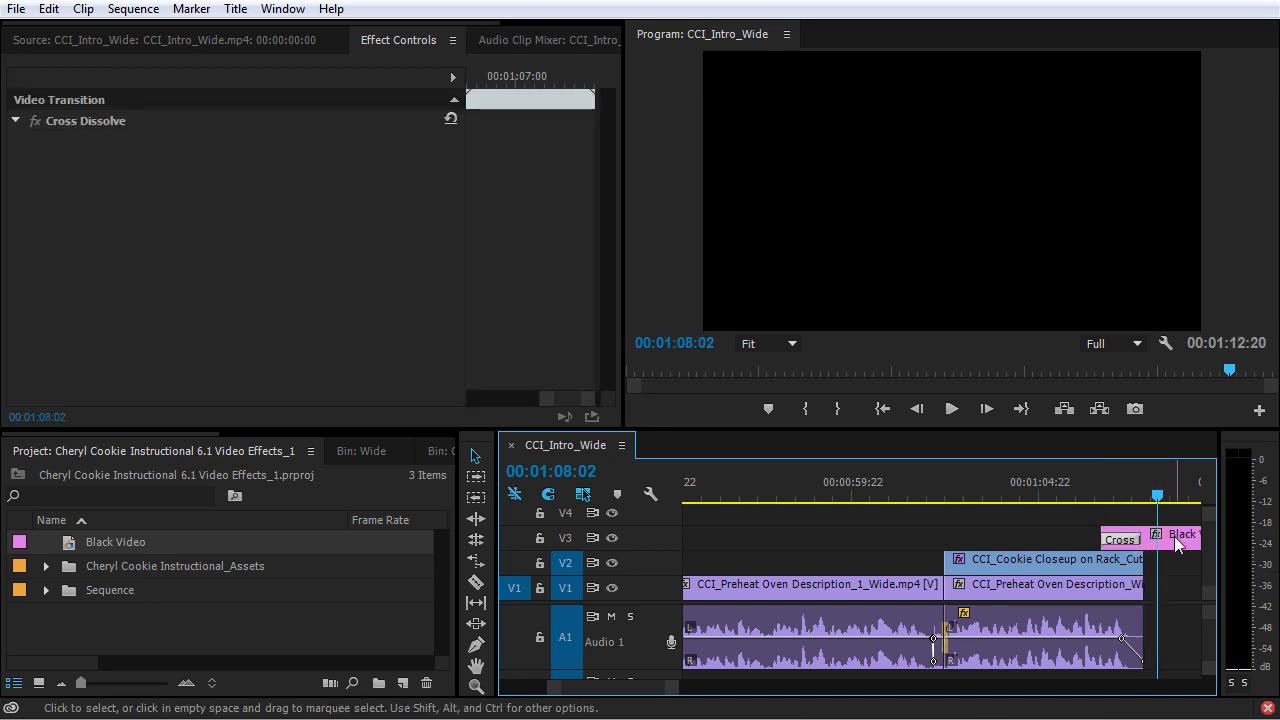
click(1177, 543)
key(ctrl+k)
click(1177, 540)
key(Delete)
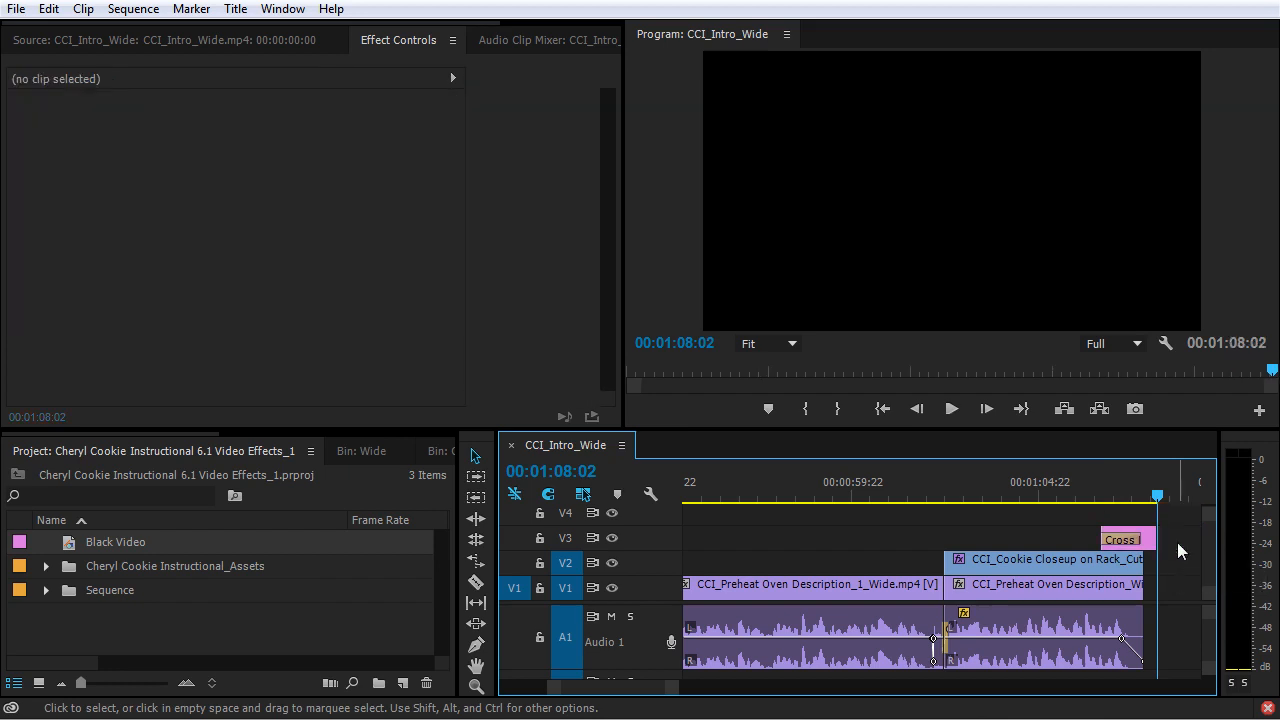
Play the end of the sequence from 00:01:06:01 to check the fade to the Black Video.
click(1082, 494)
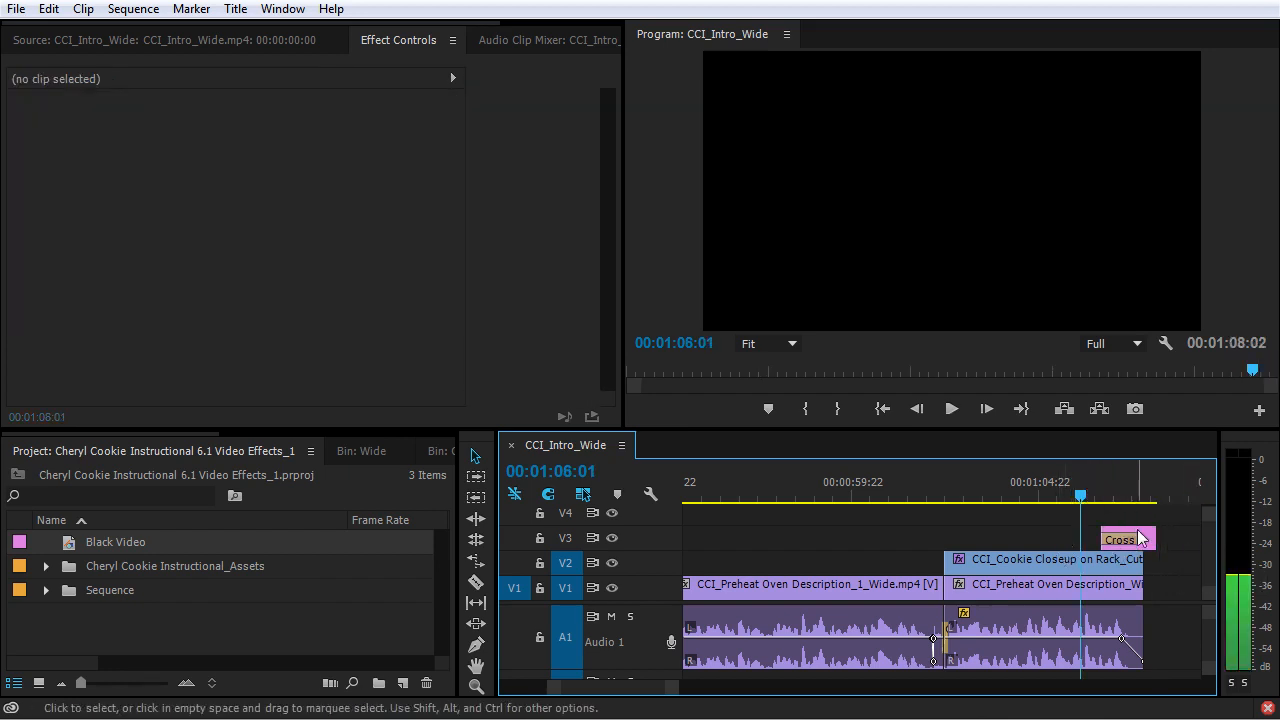
key(space)
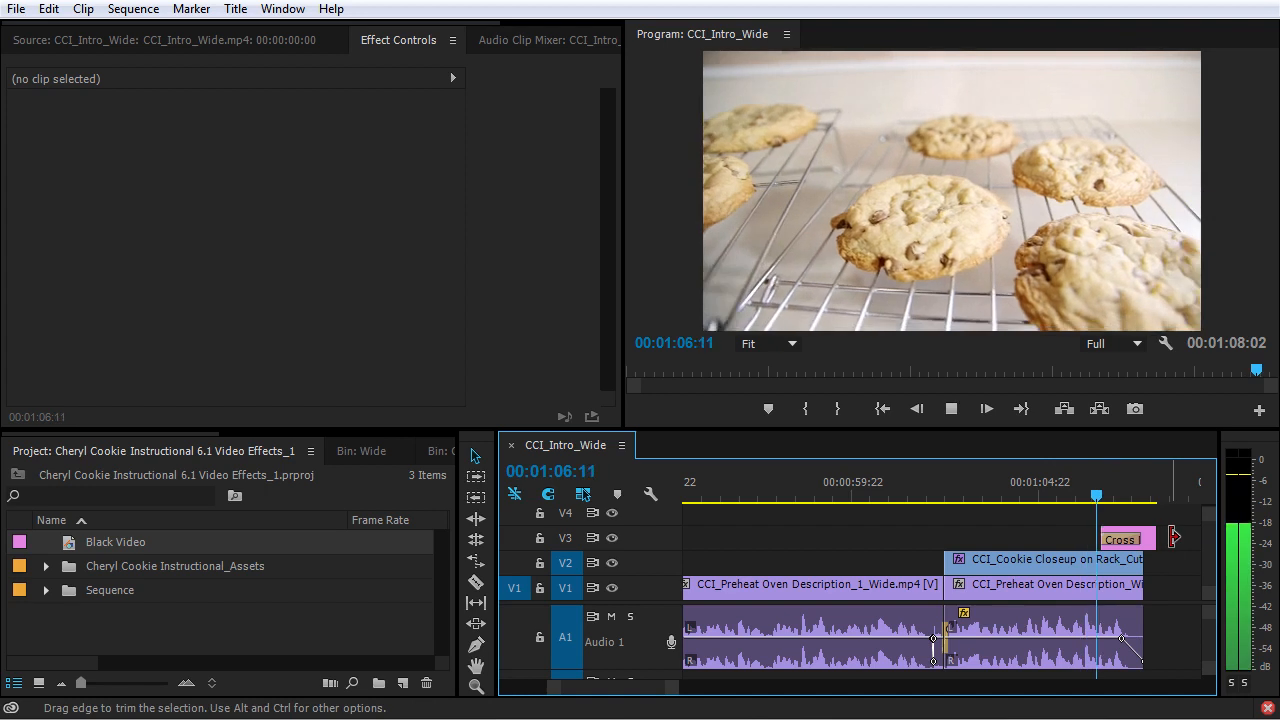